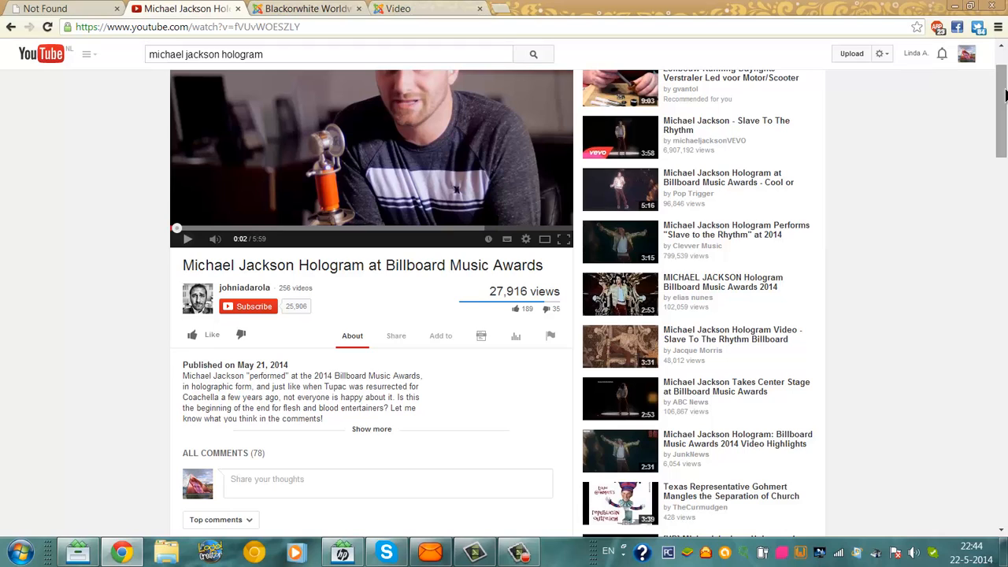
Step: Search the web for "videobox joomla" in a new browser tab
left_click_drag(1005, 95, 1001, 82)
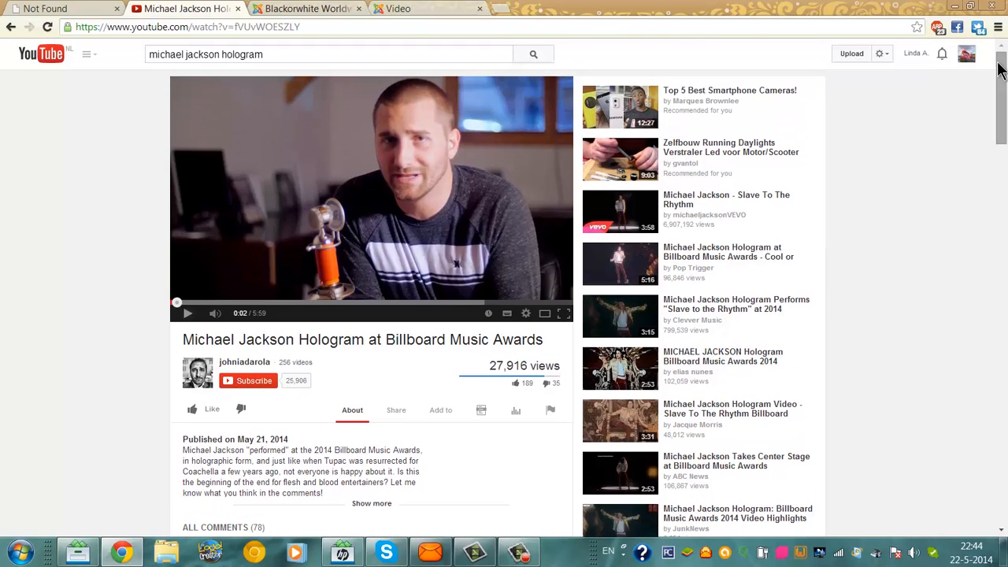
left_click(498, 10)
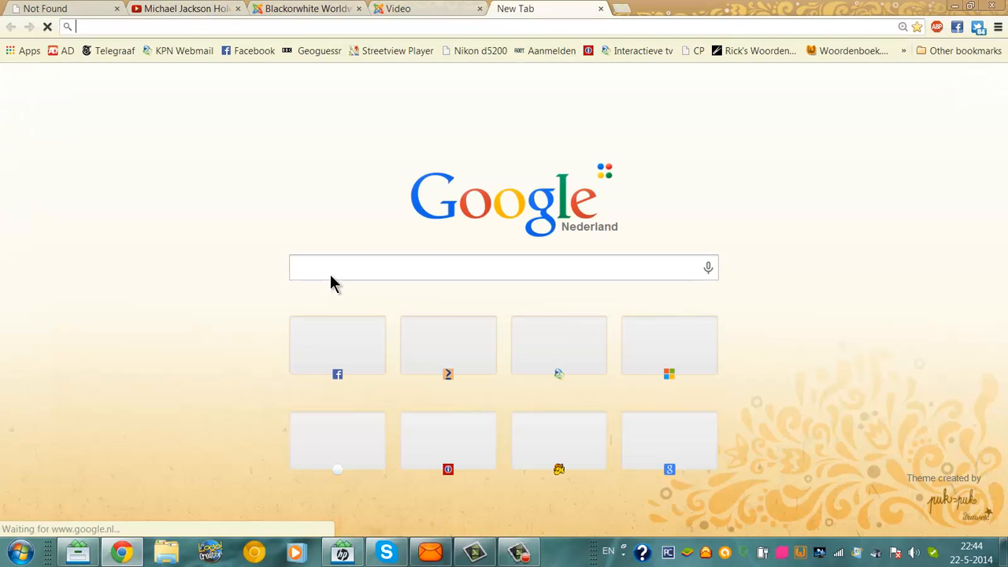
type("video")
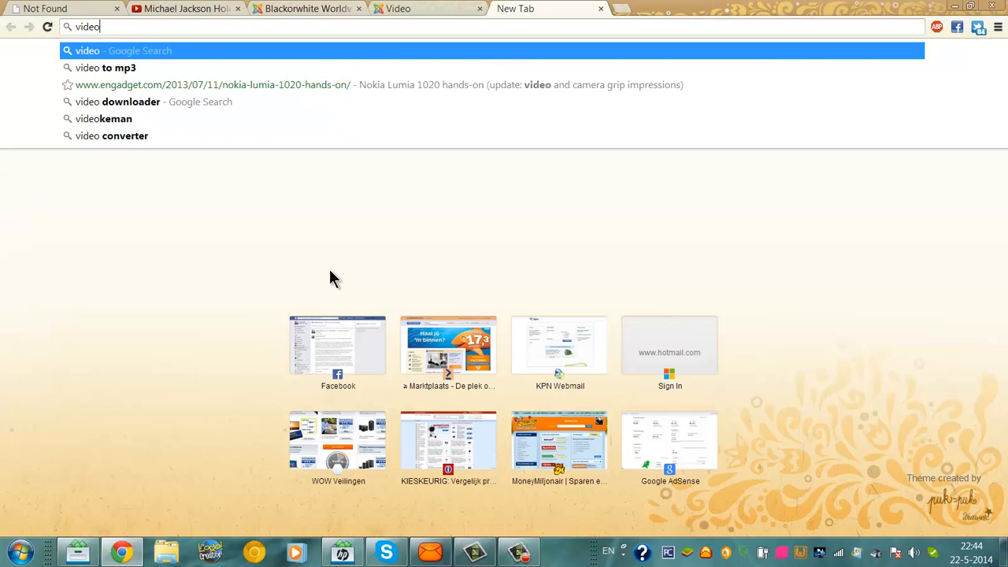
type("box")
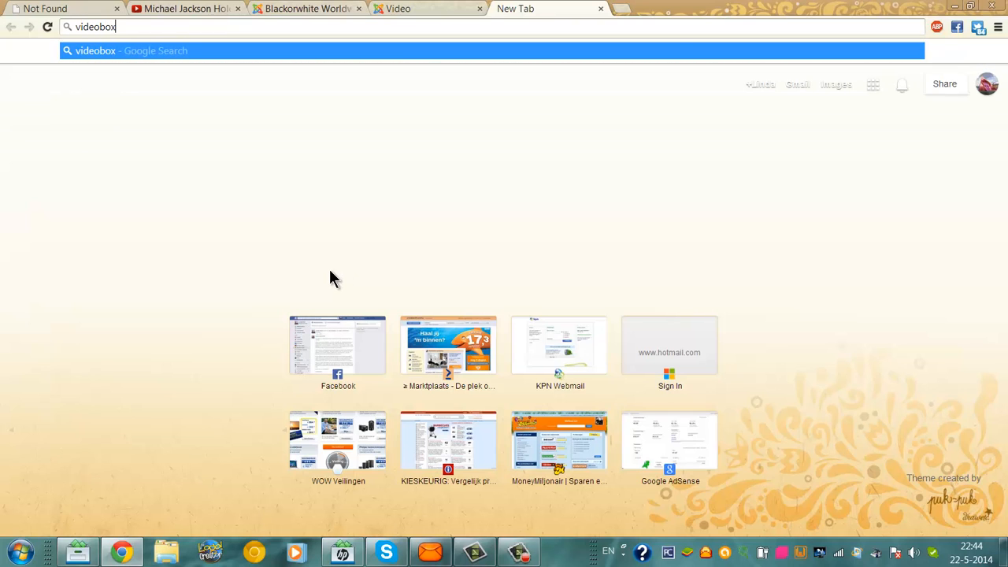
type(" joomla")
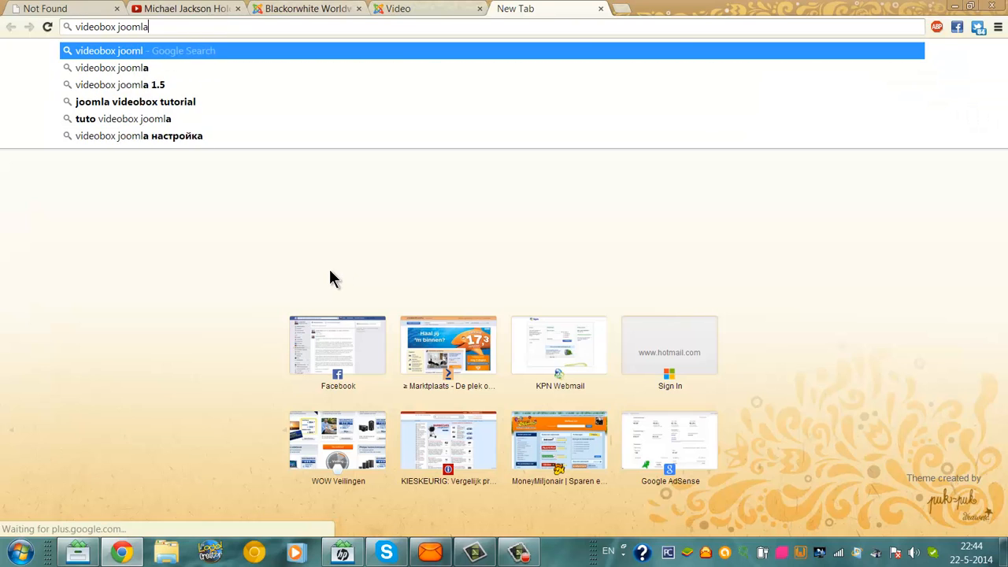
key("Return")
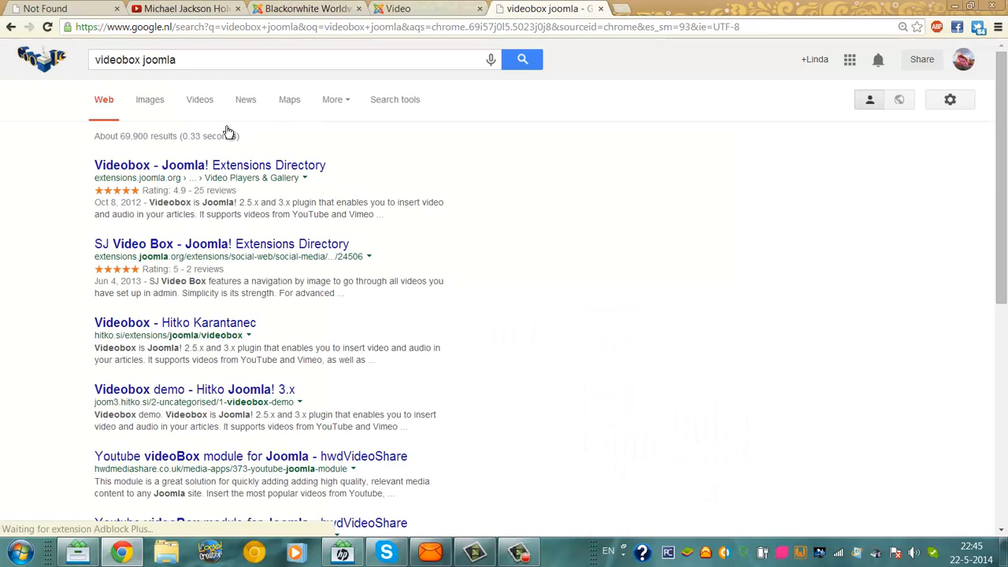
Step: Open the Videobox page in the Joomla! Extensions Directory and download the extension package pkg_videobox.zip
left_click(209, 173)
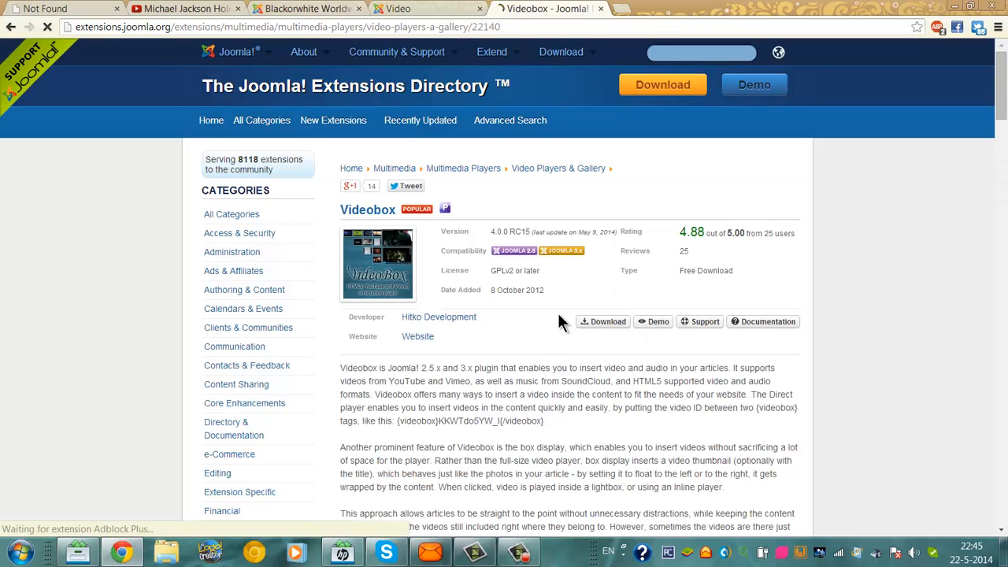
left_click(601, 321)
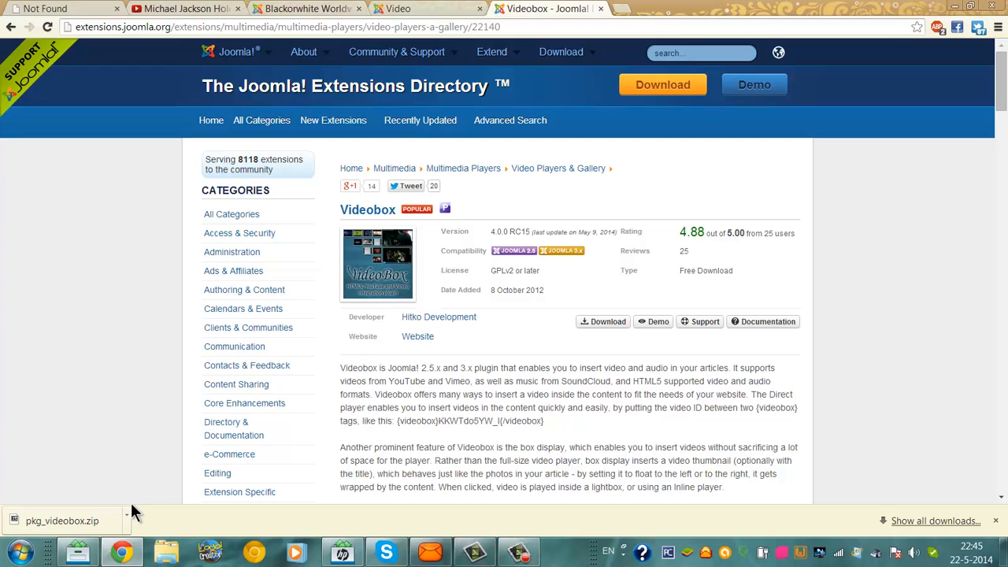
left_click_drag(91, 523, 95, 526)
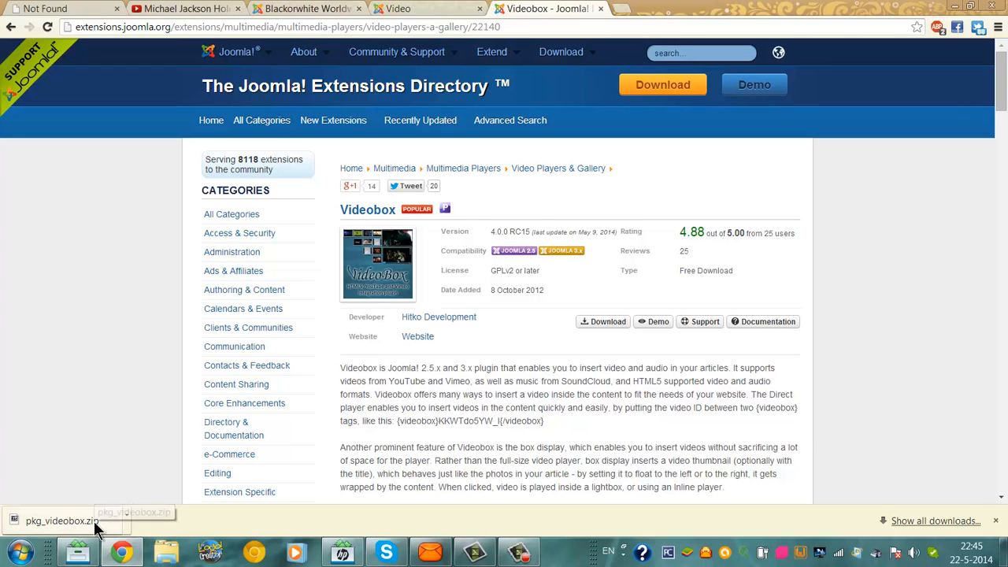
Step: Close the Videos article in the blackorwhite.nl Joomla administrator and start a new article from the Article Manager
left_click(318, 7)
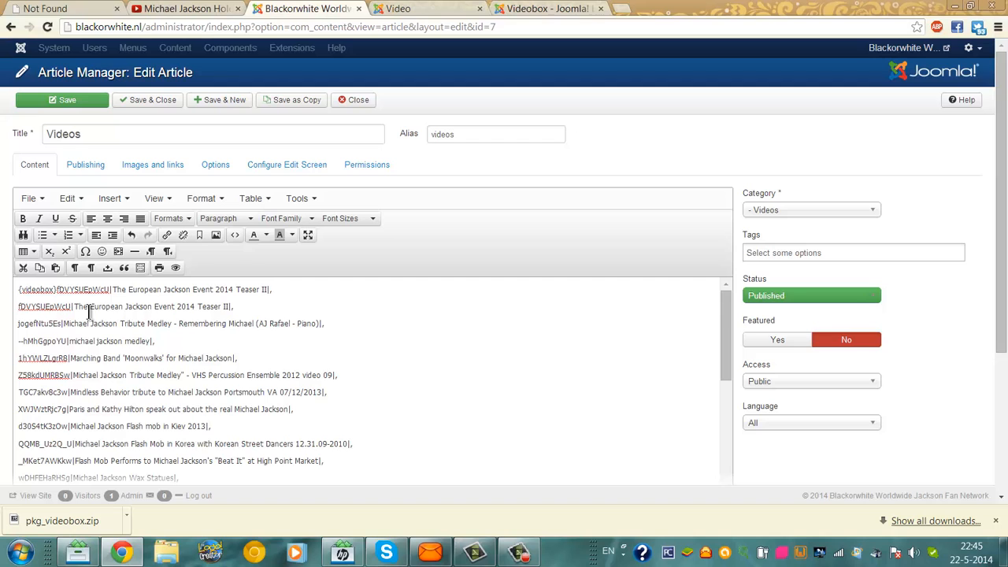
left_click(369, 102)
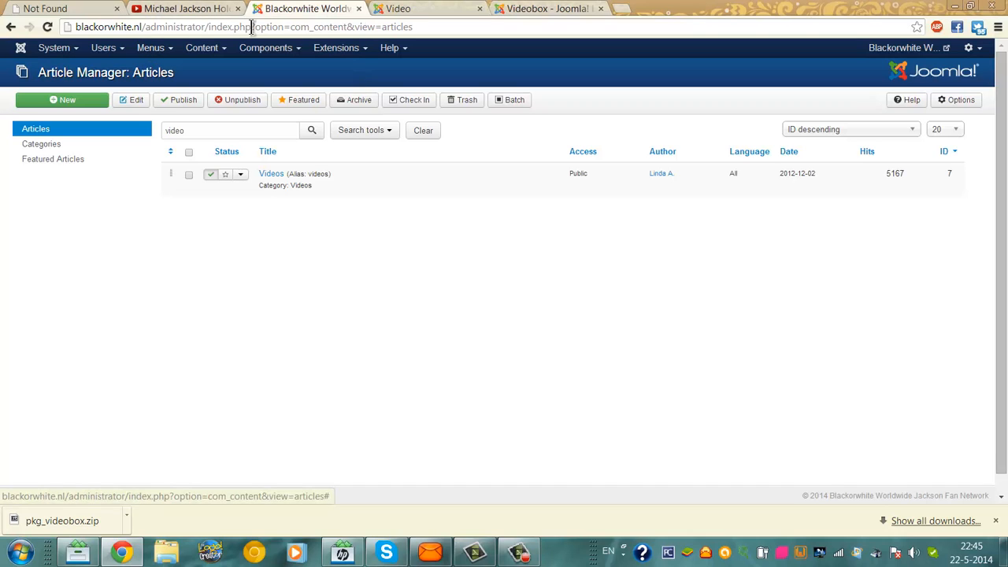
left_click(199, 50)
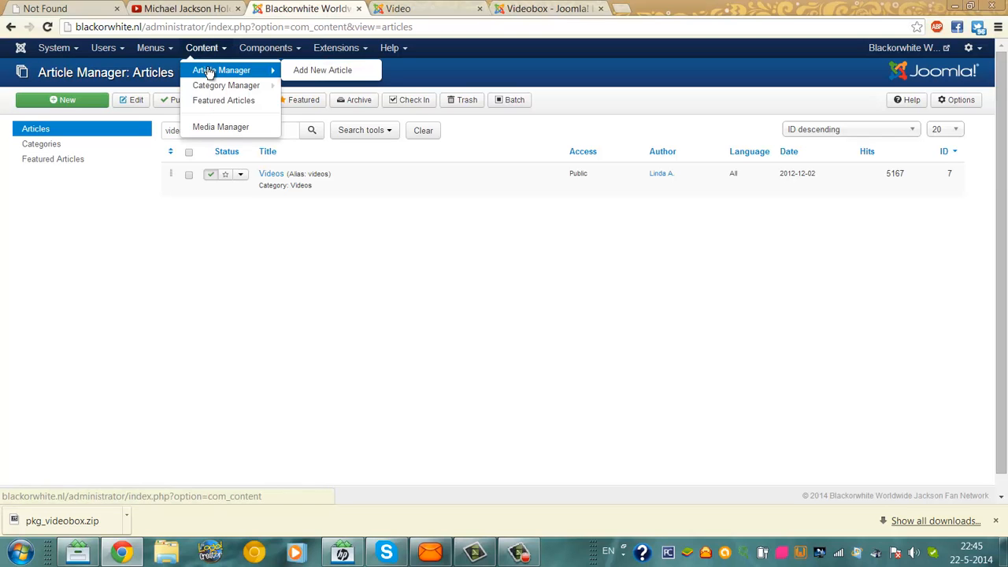
left_click(208, 72)
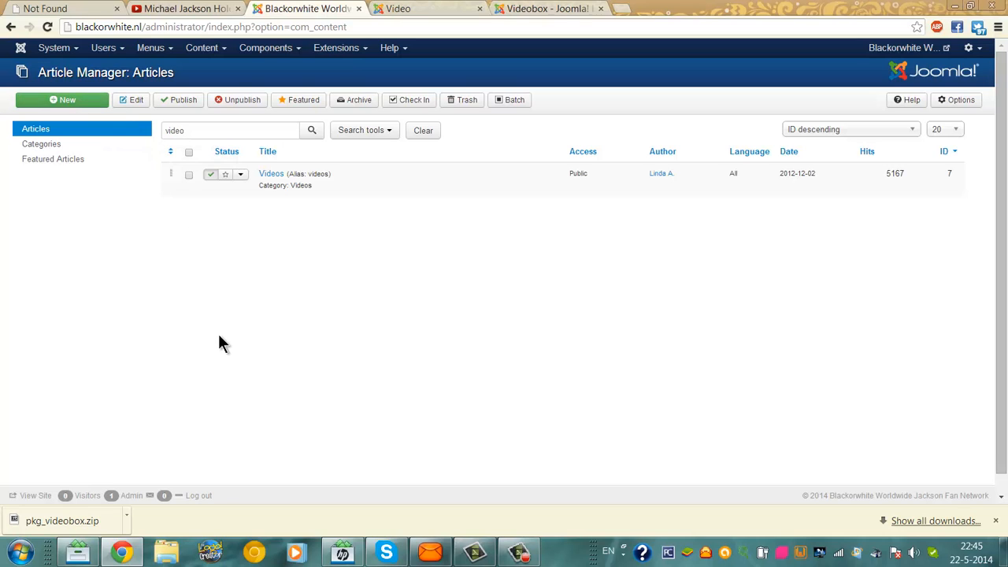
left_click(77, 100)
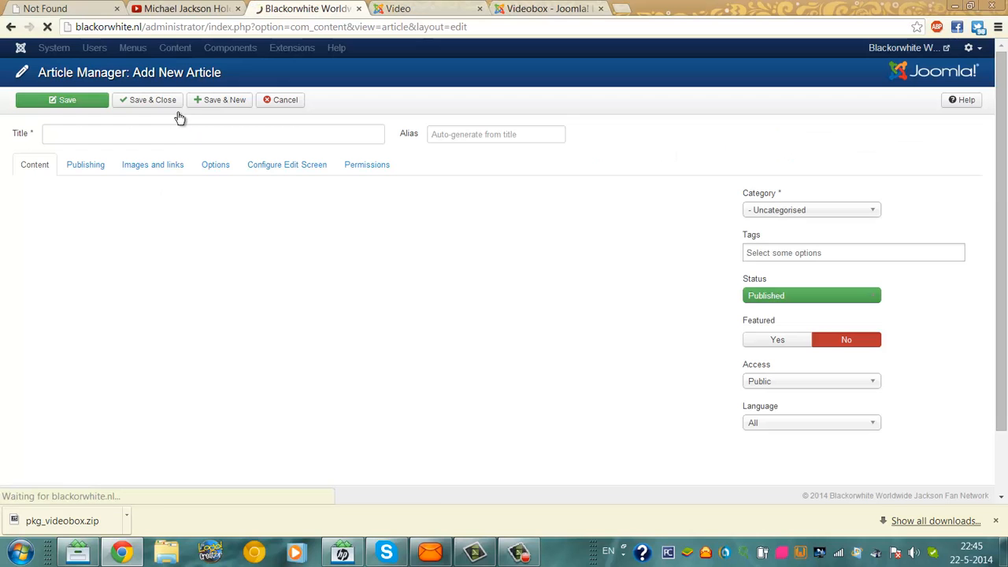
left_click(157, 136)
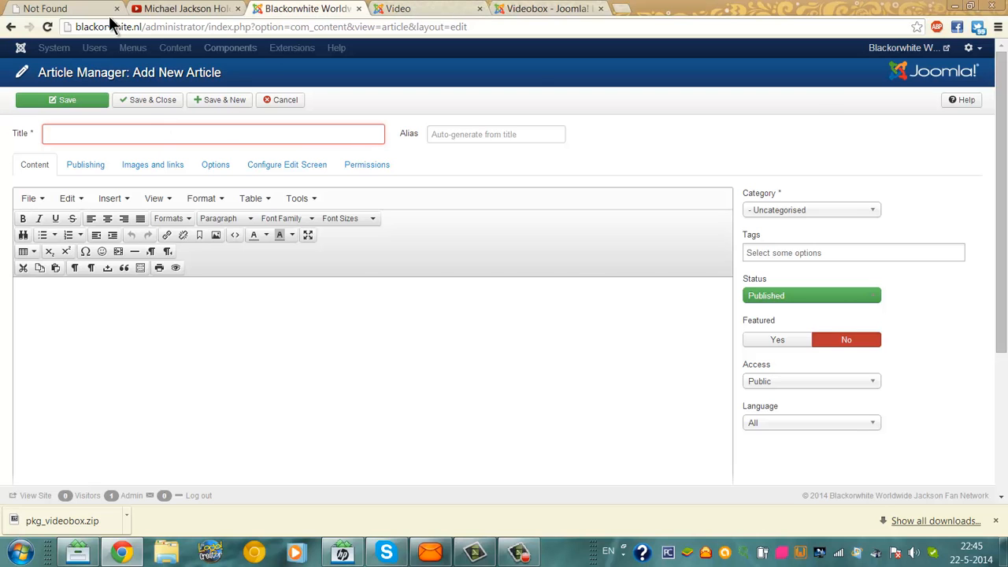
Step: Title the article "Michael Jackson Hologram at Billboard Music Awards" using the text copied from the YouTube video, and open the article's source code editor
left_click(202, 8)
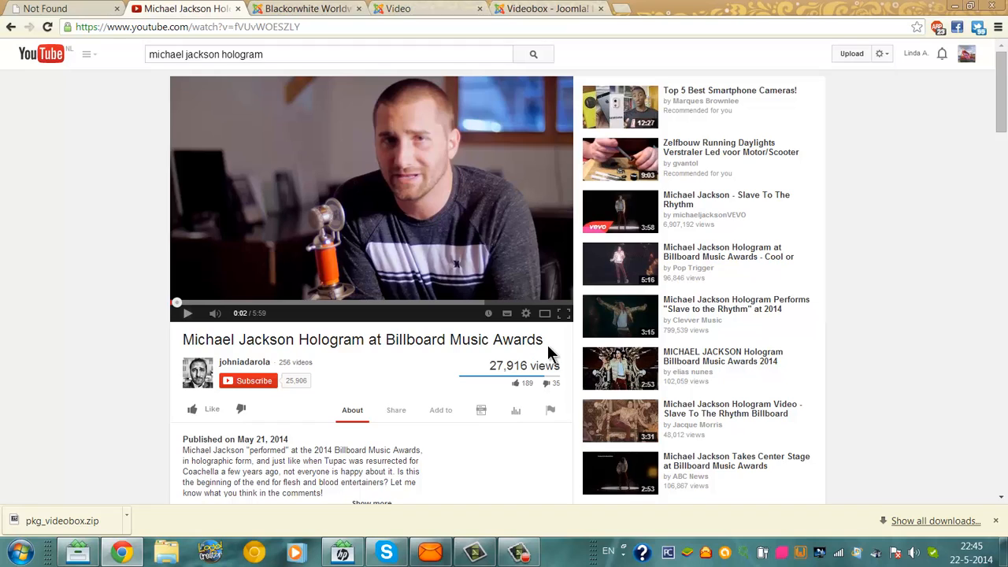
left_click_drag(549, 347, 207, 314)
key("ctrl+c")
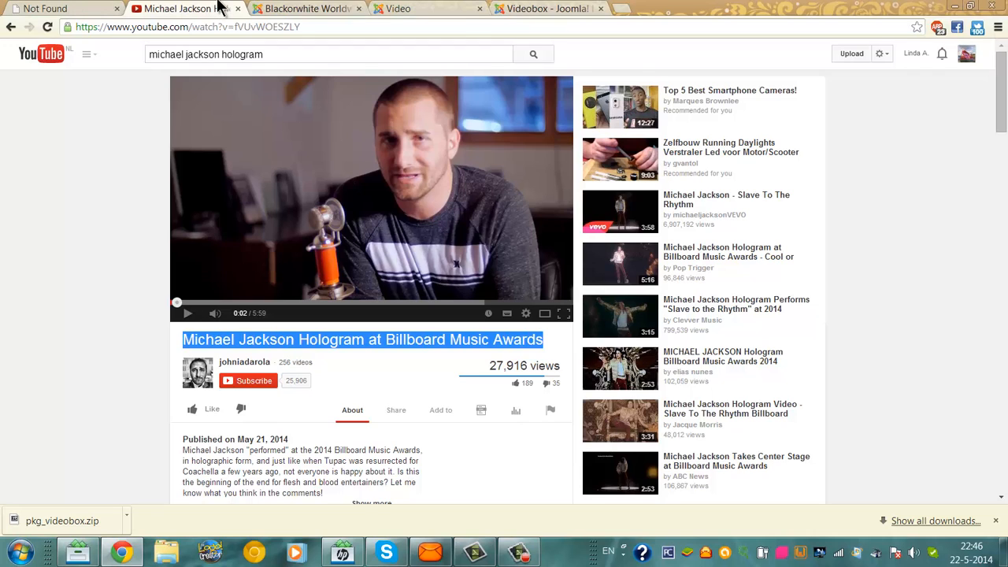
left_click(286, 8)
left_click(150, 139)
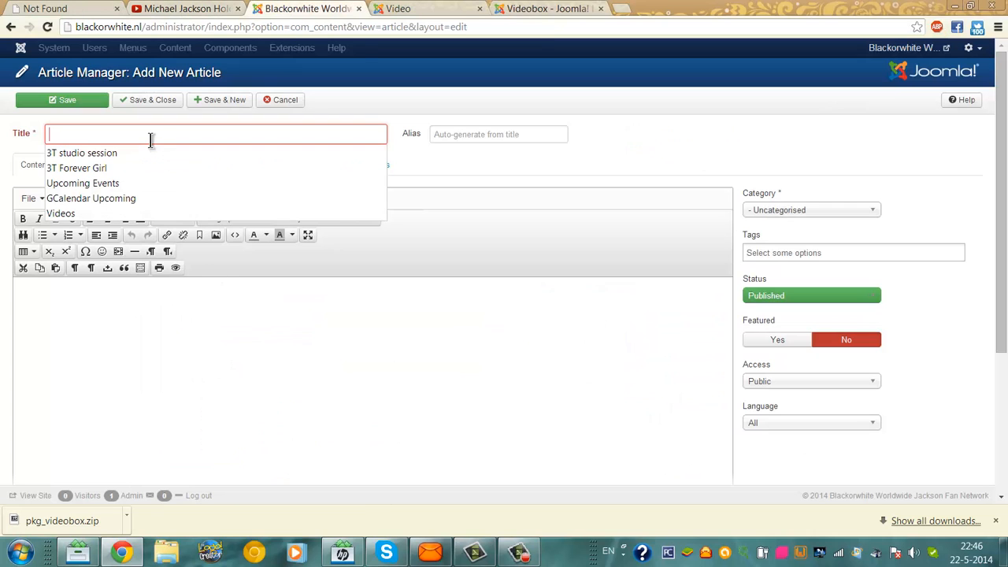
key("ctrl+v")
left_click(214, 416)
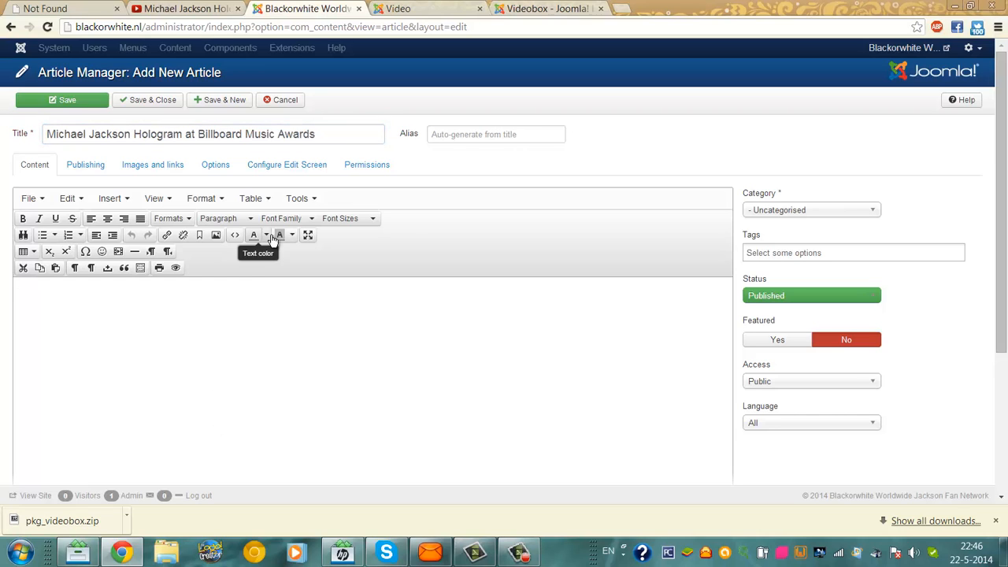
left_click(235, 236)
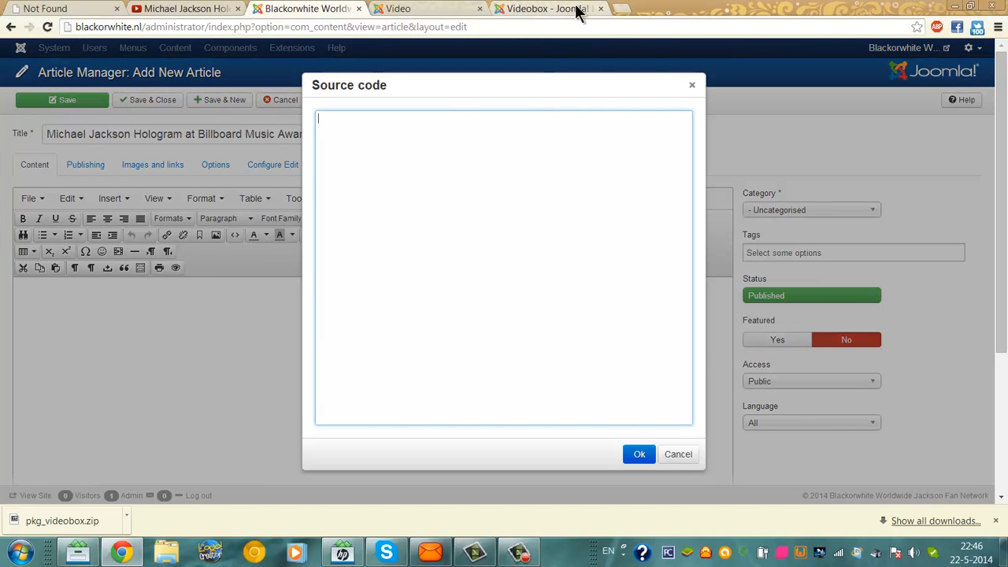
Step: Copy the full iframe embed code of the hologram video from its sharing options on YouTube
left_click(416, 10)
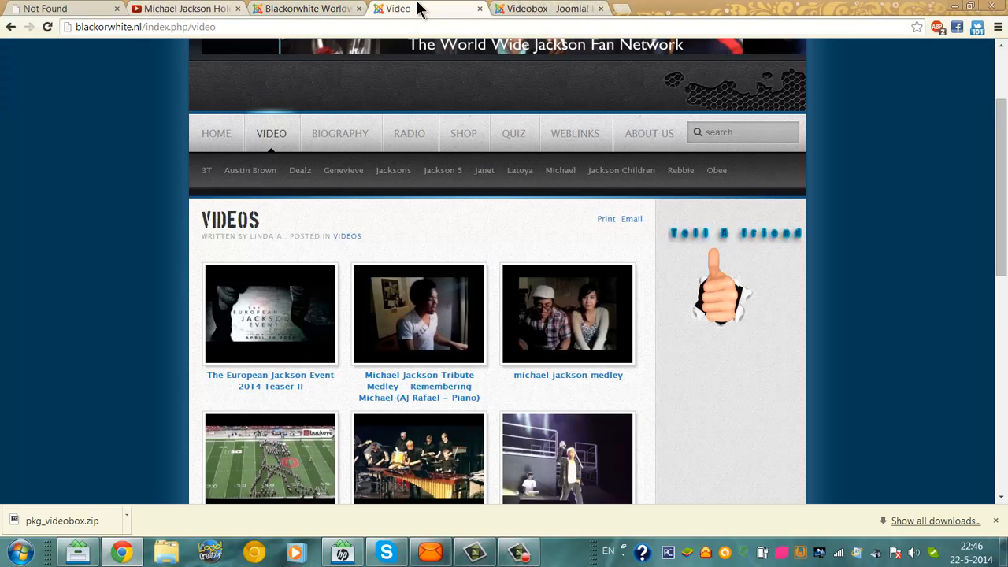
left_click(168, 9)
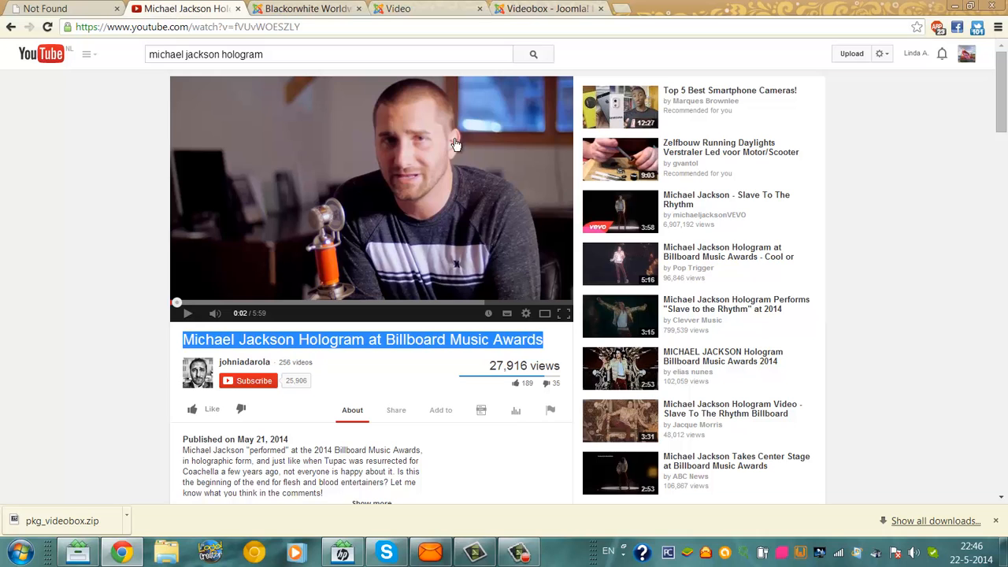
scroll(998, 67, "down", 3)
scroll(504, 287, "down", 1)
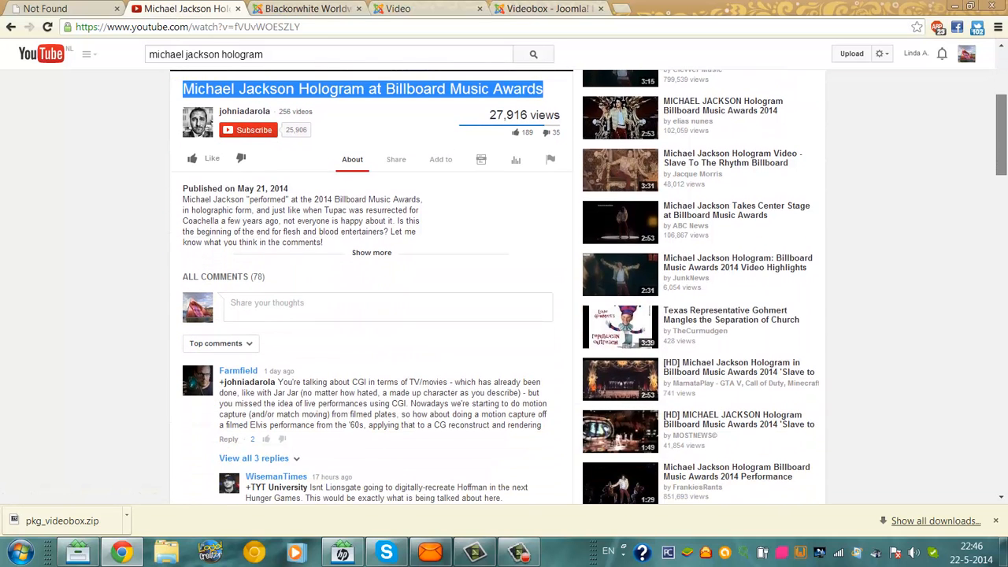
scroll(1002, 87, "up", 2)
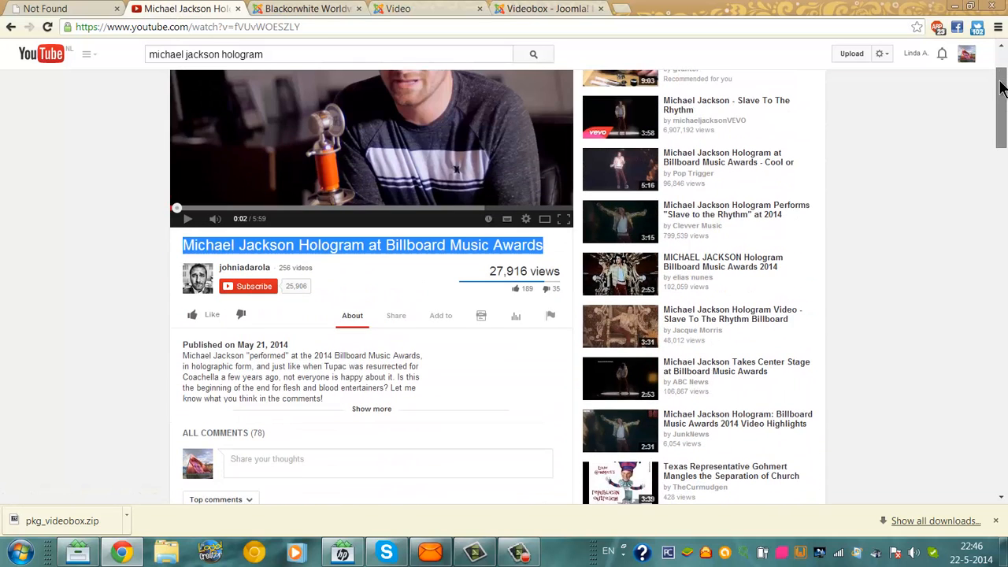
left_click(397, 317)
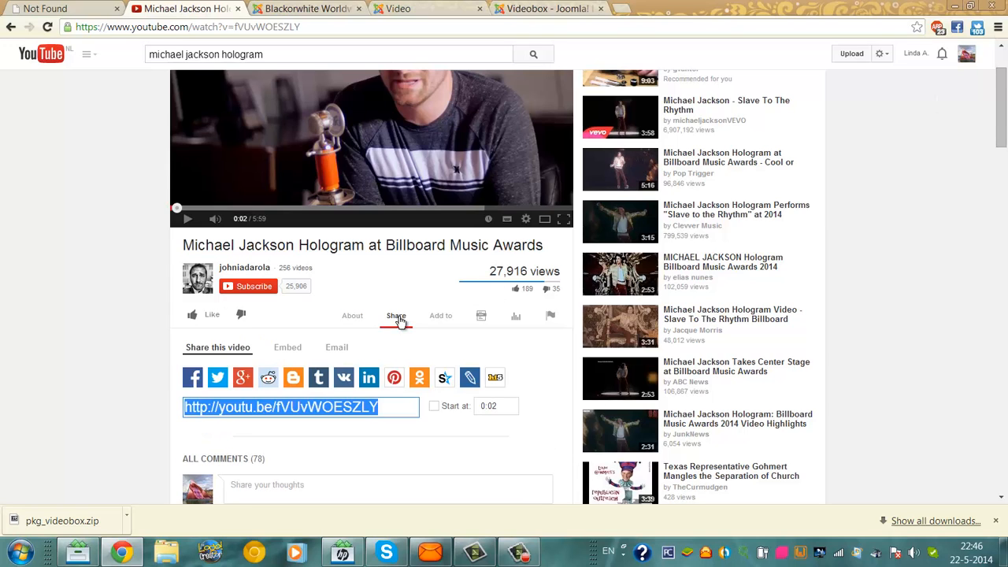
left_click_drag(1005, 138, 1004, 138)
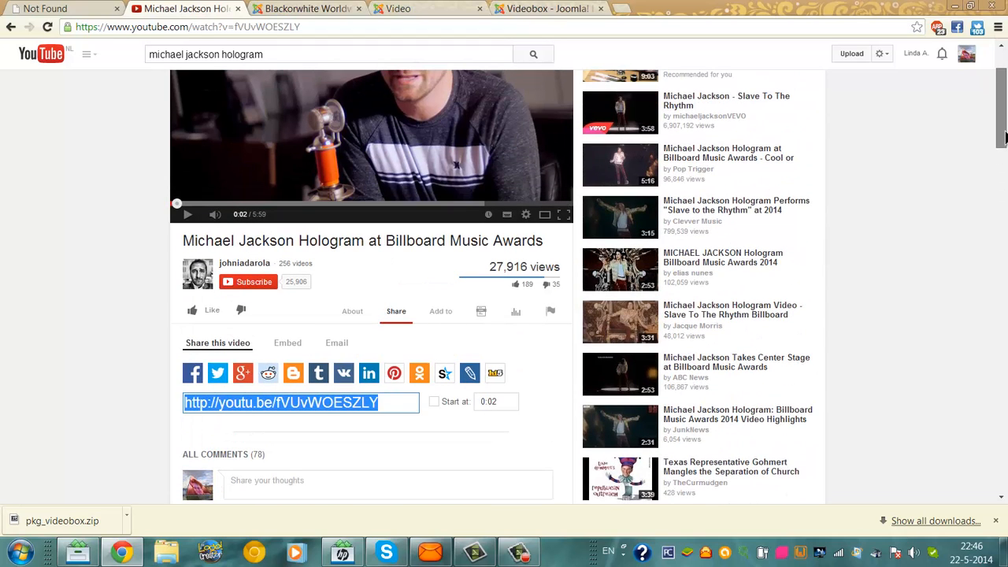
left_click(287, 343)
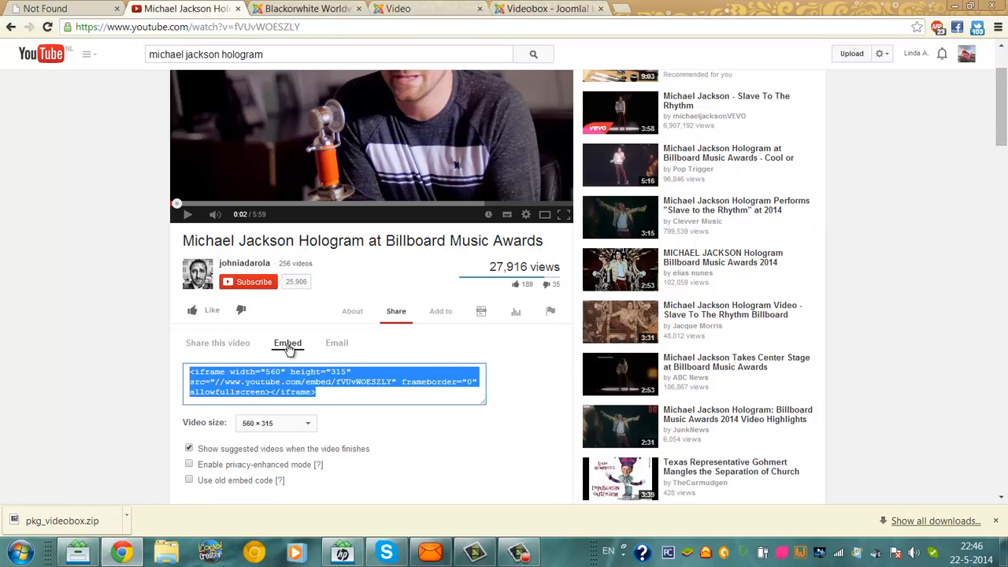
left_click(334, 390)
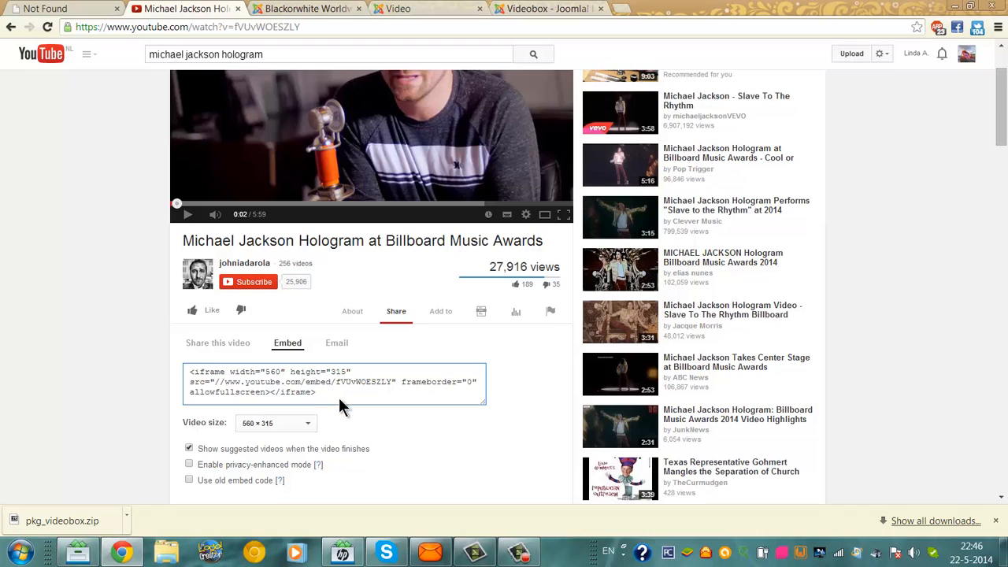
left_click_drag(338, 398, 162, 370)
key("ctrl+c")
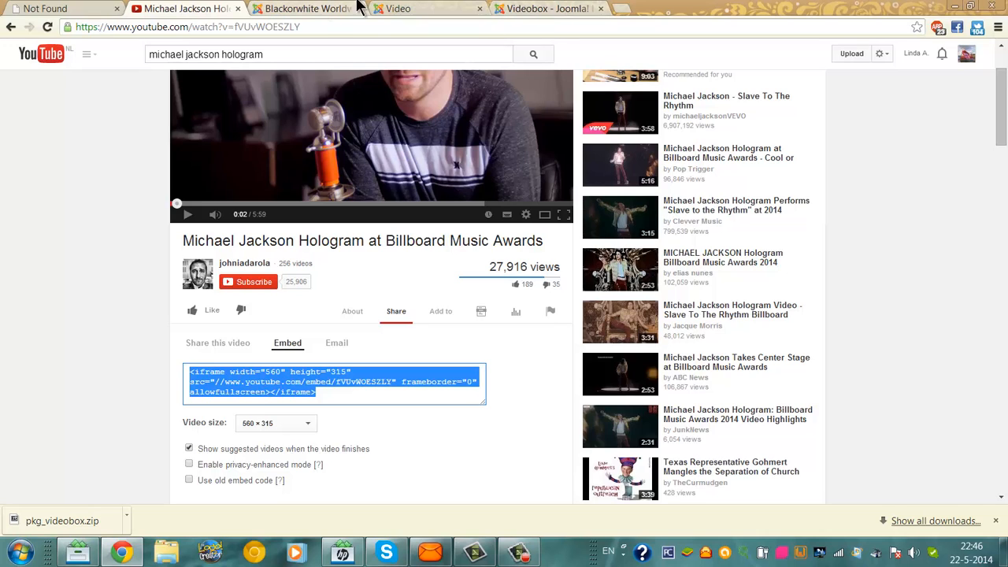
Step: Paste the YouTube iframe embed code into the new article's source code, apply it and select the embedded video
left_click(323, 9)
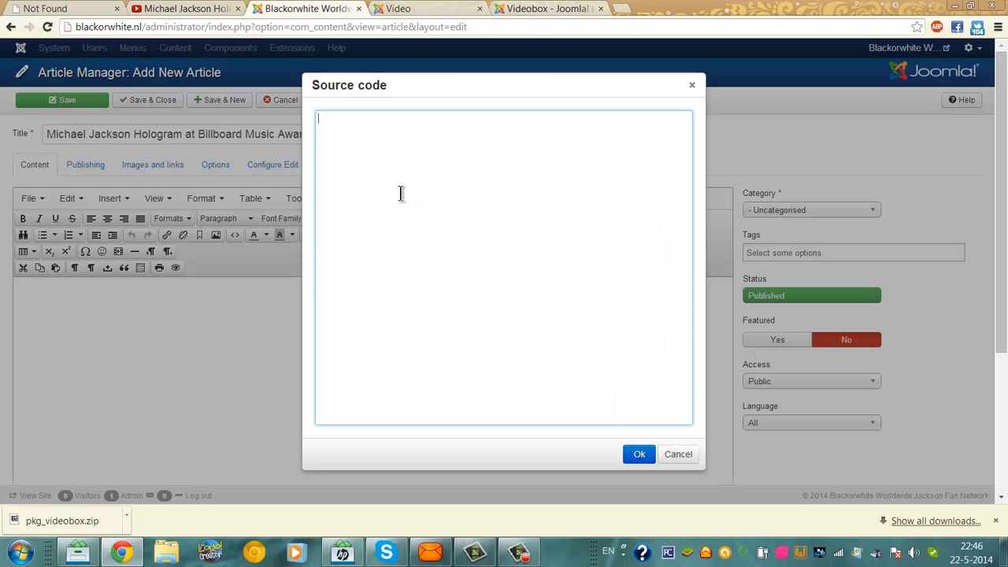
key("ctrl+v")
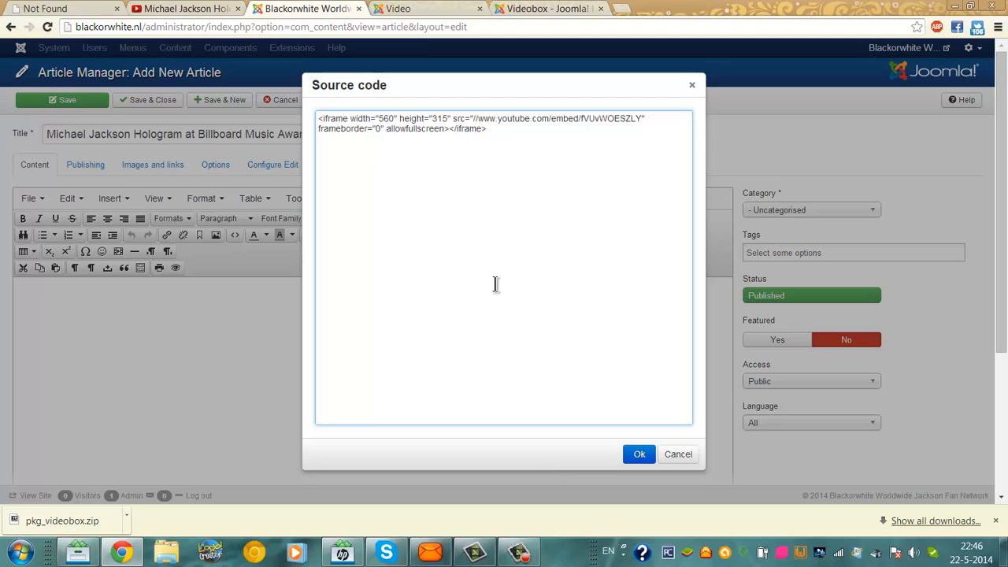
left_click(638, 456)
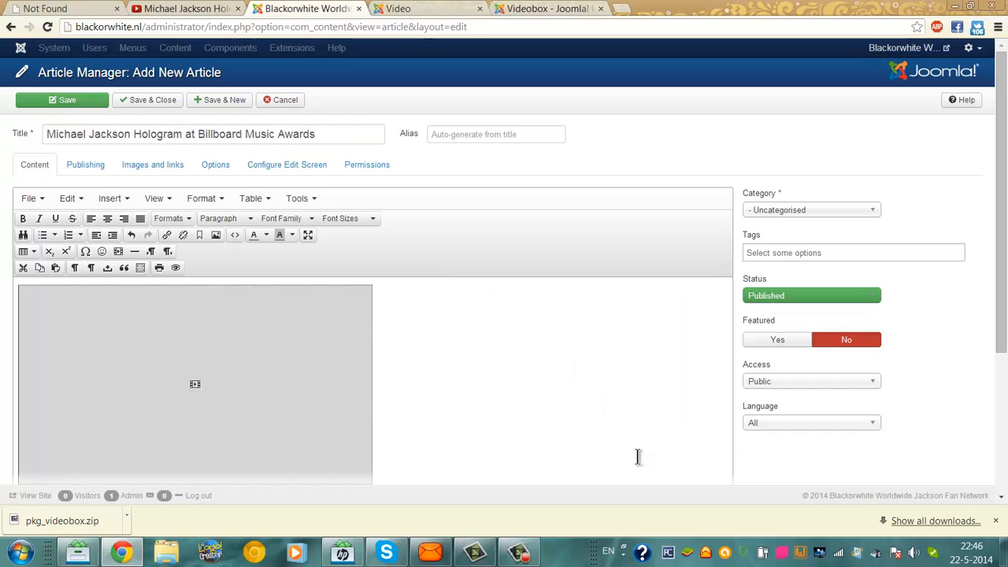
left_click(221, 359)
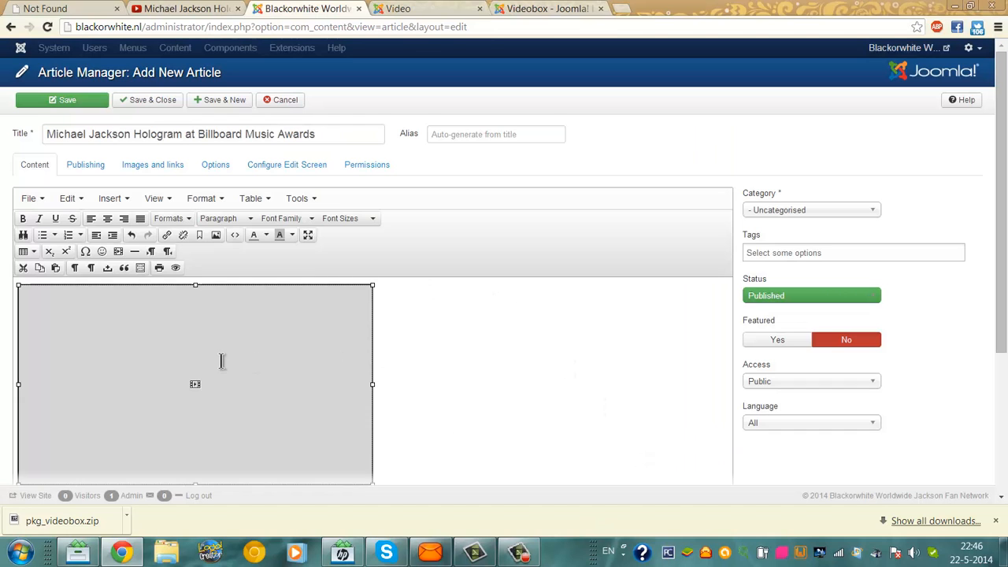
scroll(220, 360, "down", 1)
scroll(998, 147, "up", 2)
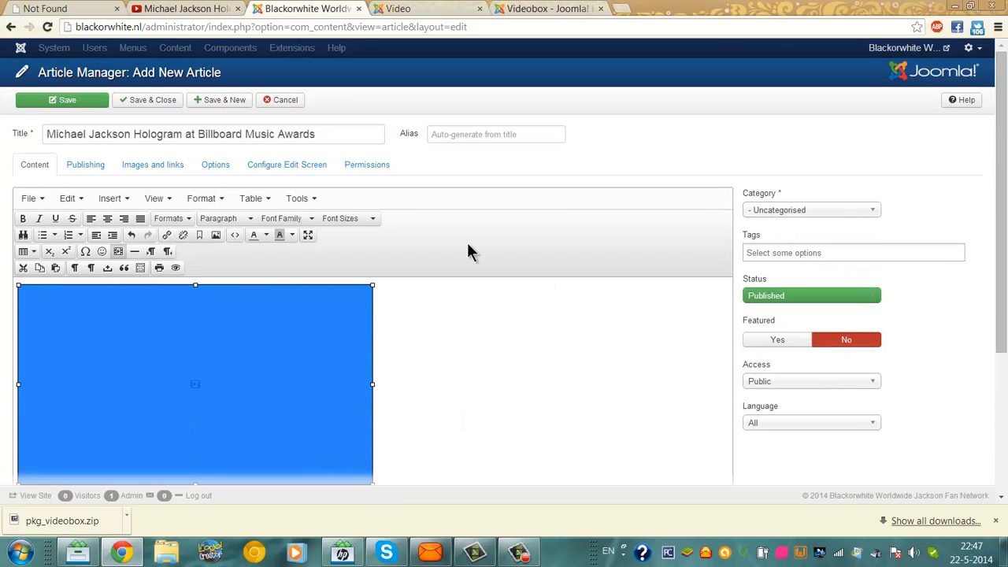
Step: Assign the hologram article to the Blog category and save it
left_click(799, 220)
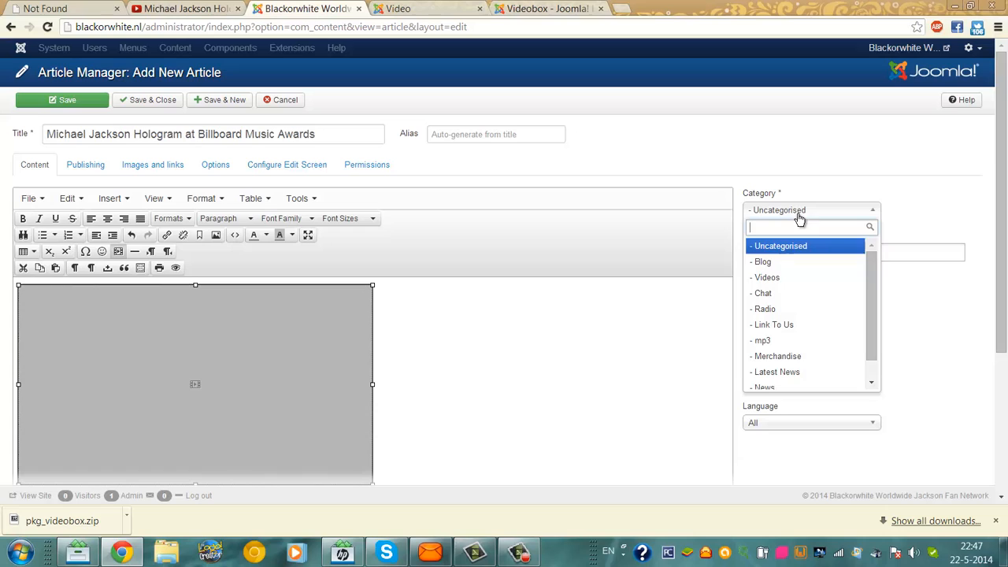
left_click(784, 263)
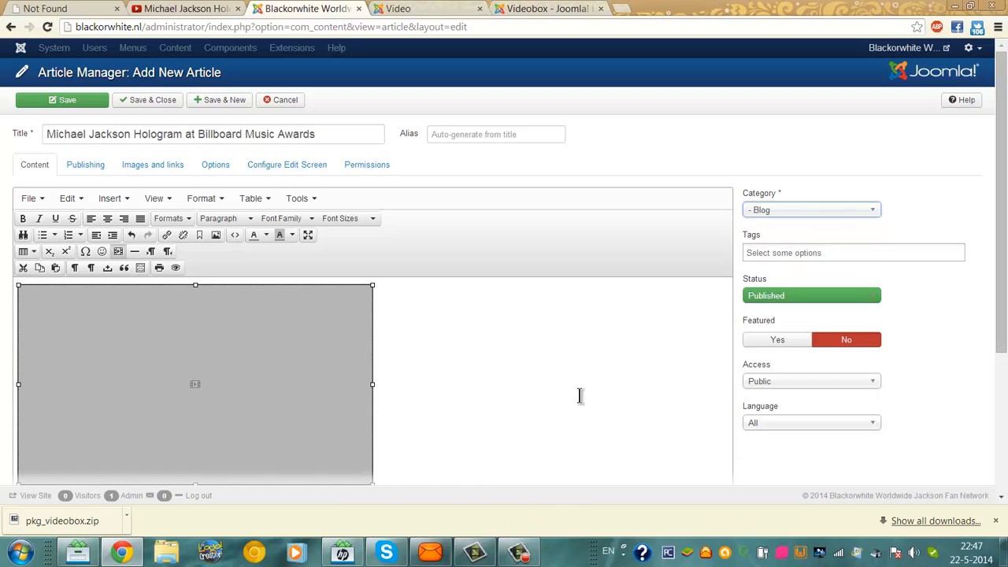
left_click(52, 103)
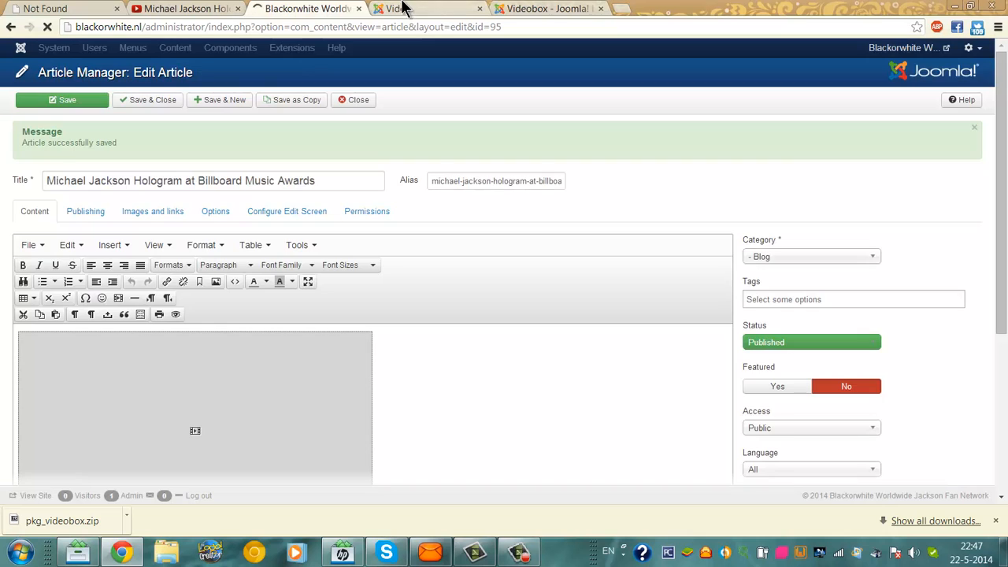
Step: Open the website's home page, pause the autoplaying news video and check how the embedded hologram video fits its column
left_click(409, 8)
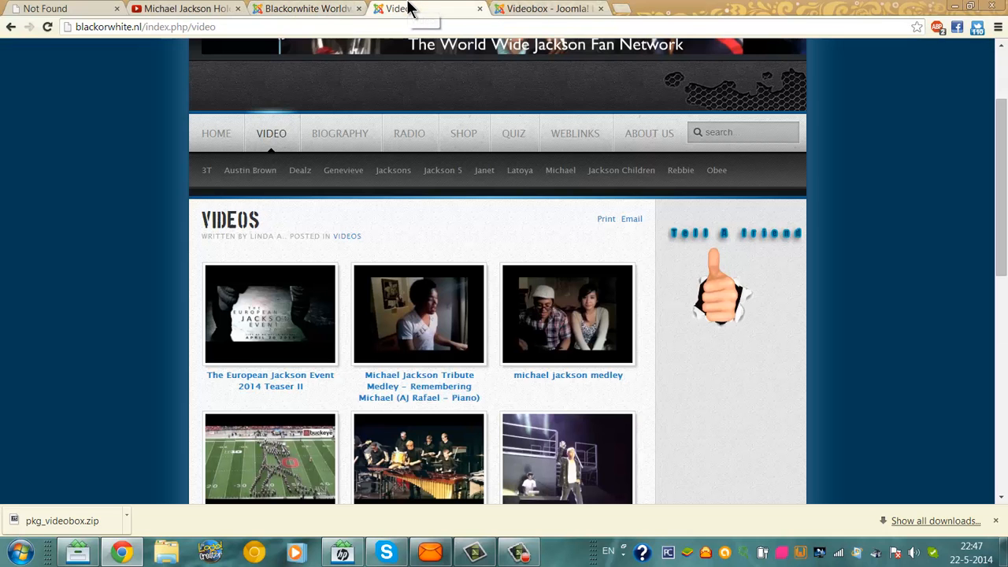
left_click(223, 131)
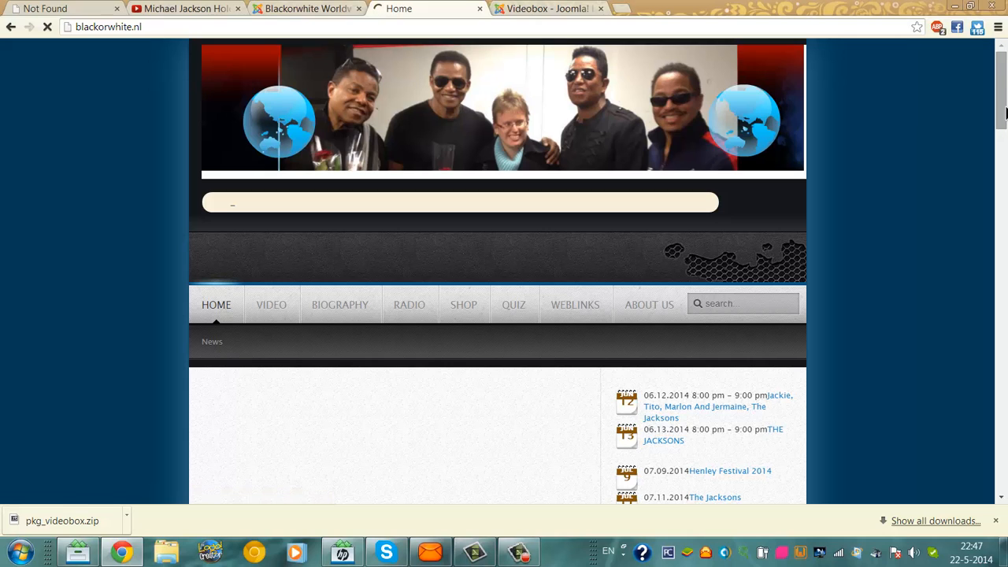
left_click_drag(1005, 111, 1006, 115)
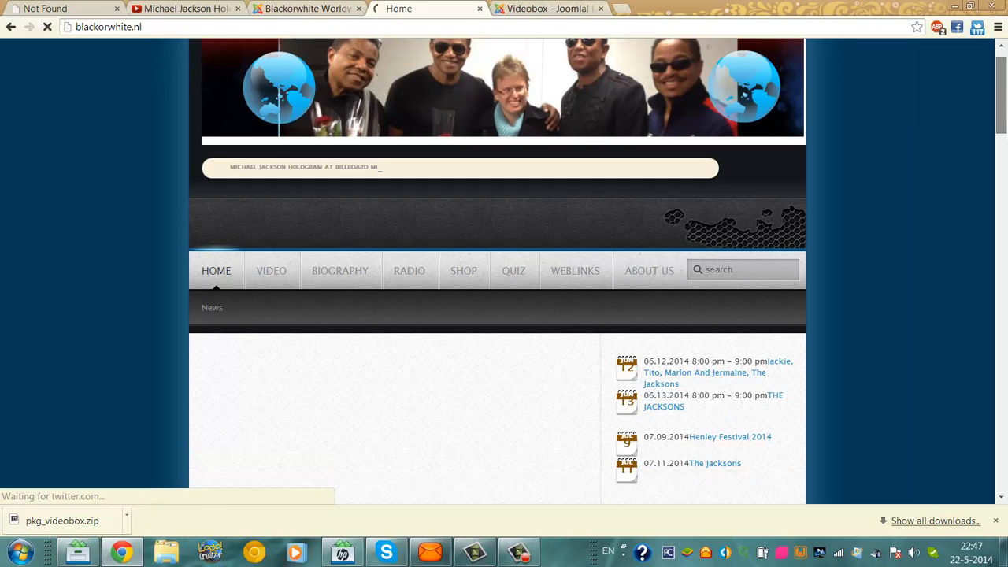
scroll(1003, 119, "down", 3)
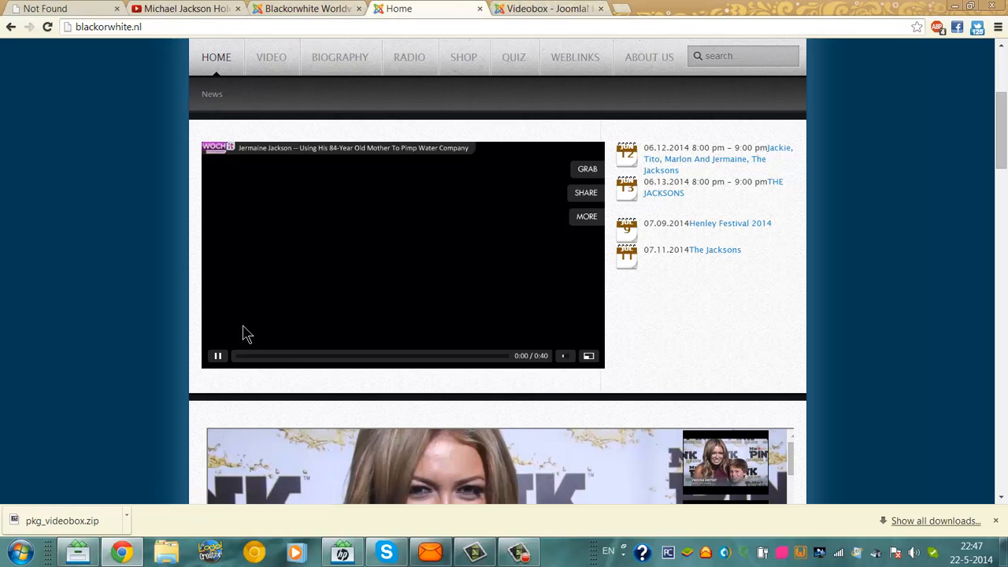
left_click(218, 356)
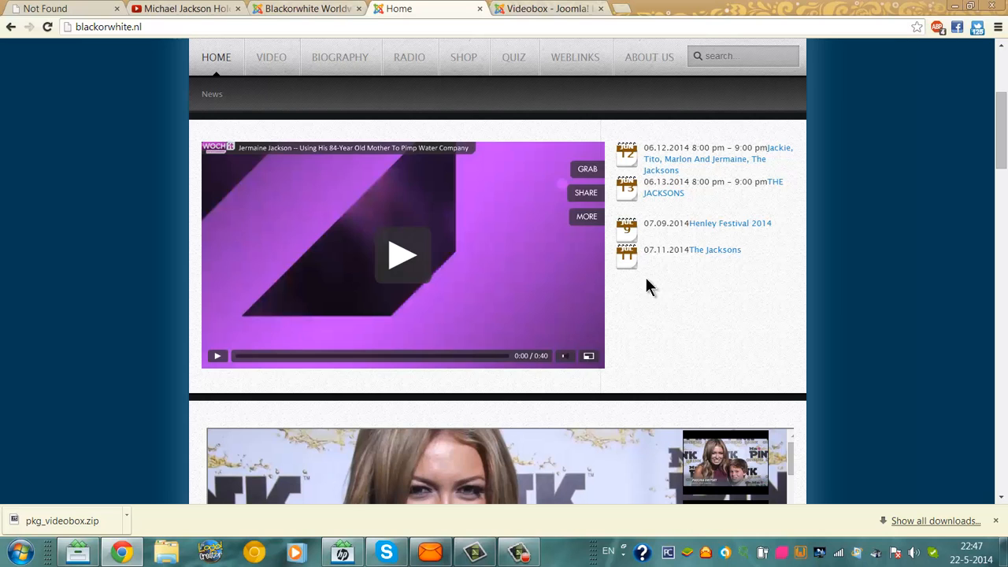
left_click_drag(1001, 110, 1002, 238)
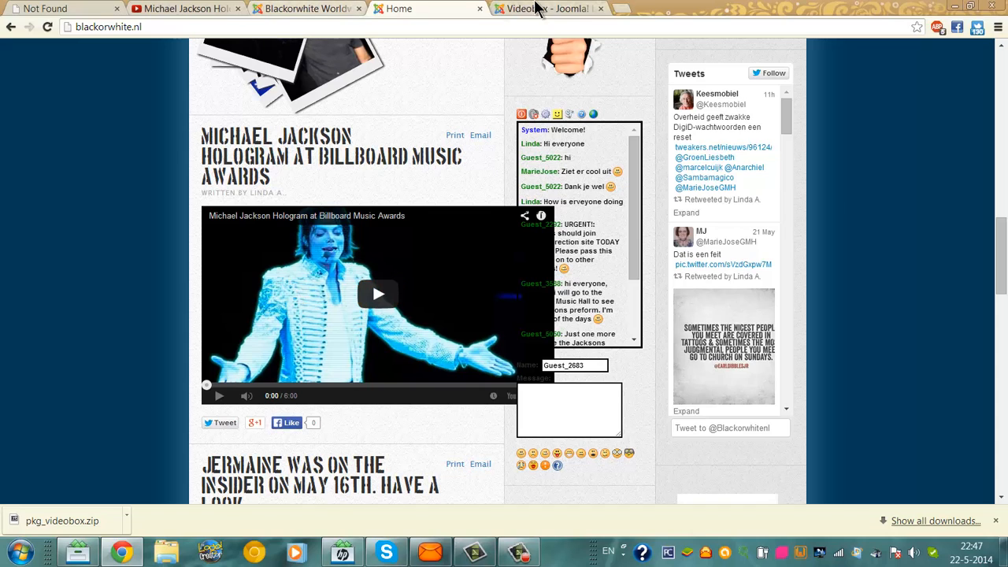
Step: Set the iframe to width 300 and height 250 in the hologram article's source code, and save the article
left_click(278, 9)
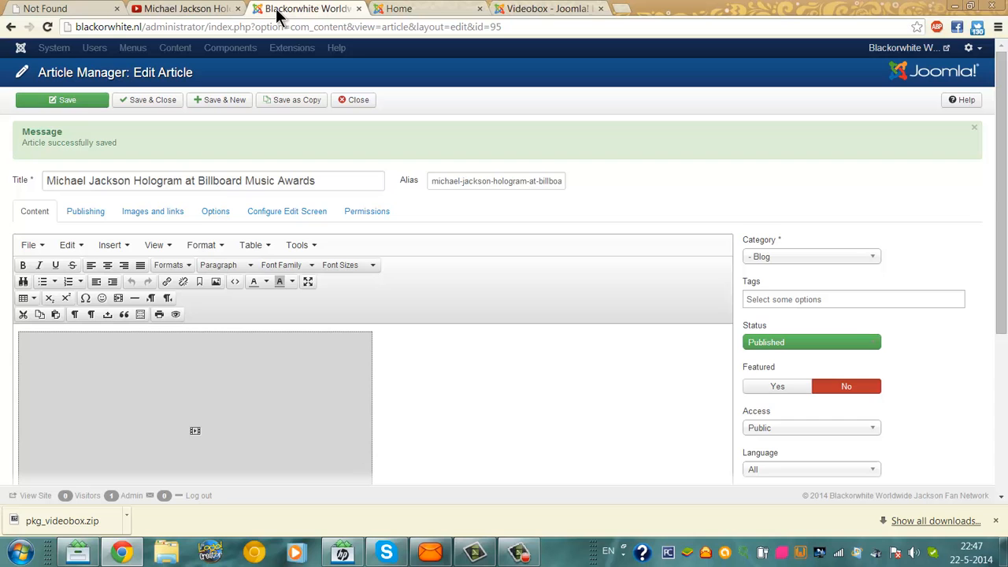
left_click(276, 403)
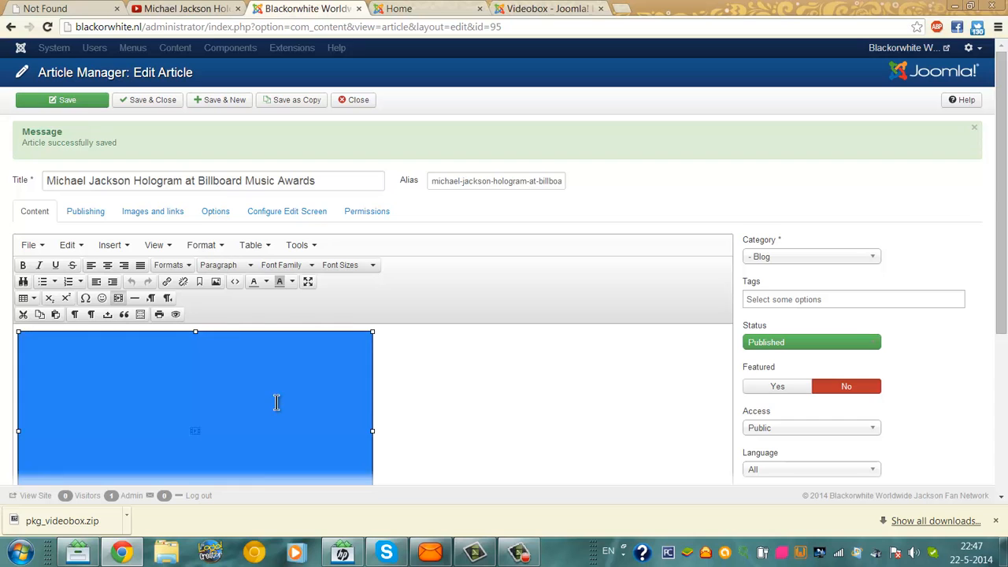
left_click(235, 281)
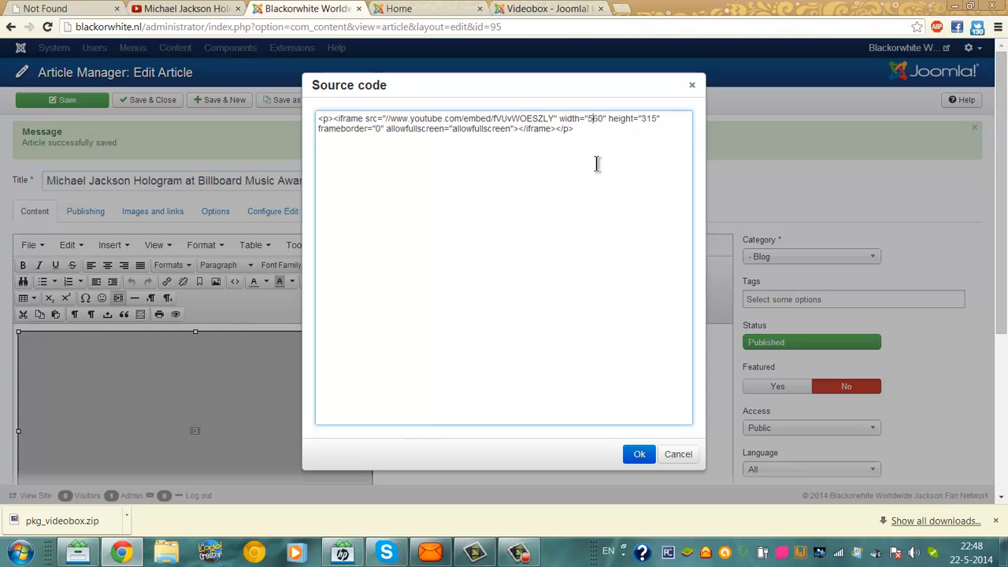
key("BackSpace")
key("BackSpace")
key("BackSpace")
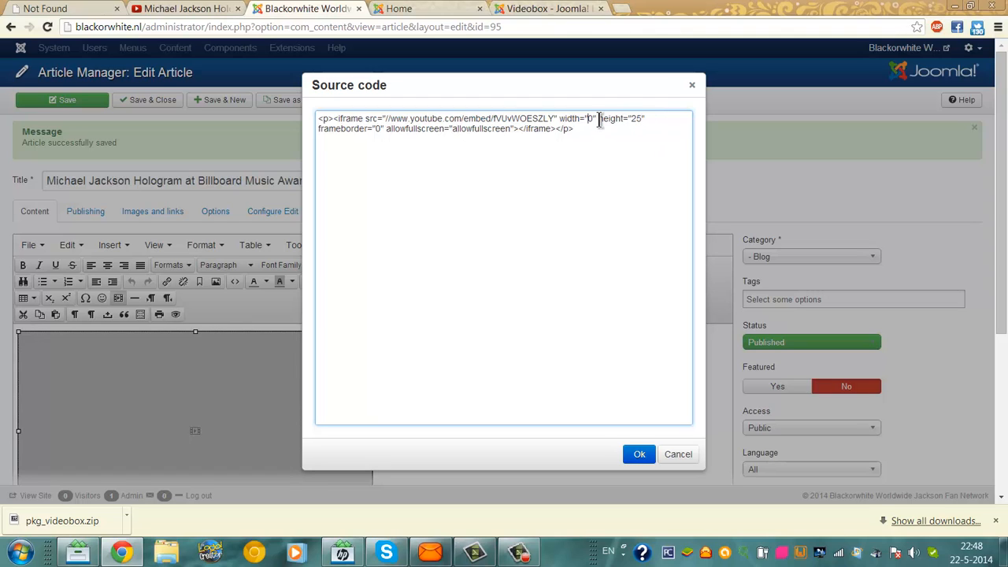
type("30")
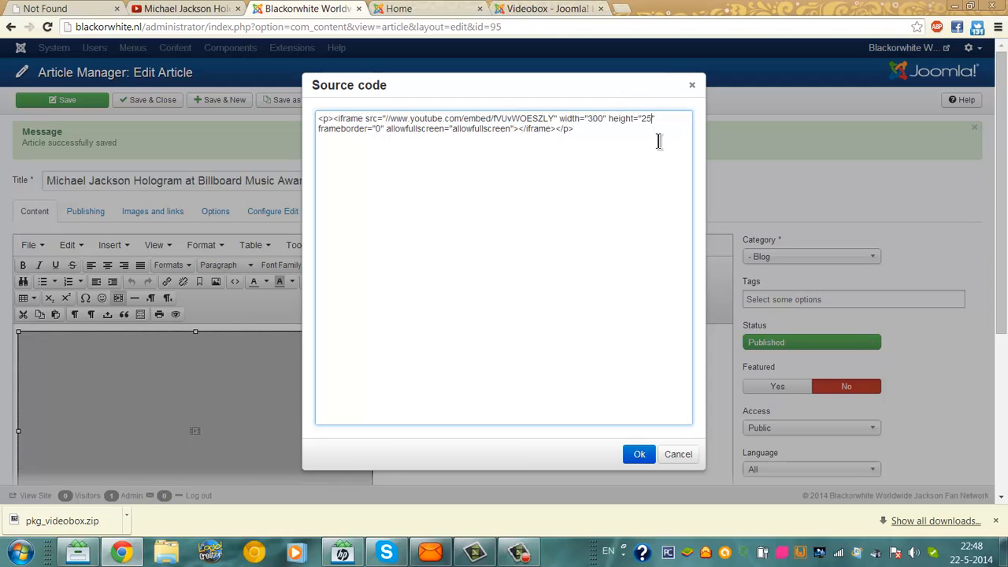
type("0")
left_click(636, 455)
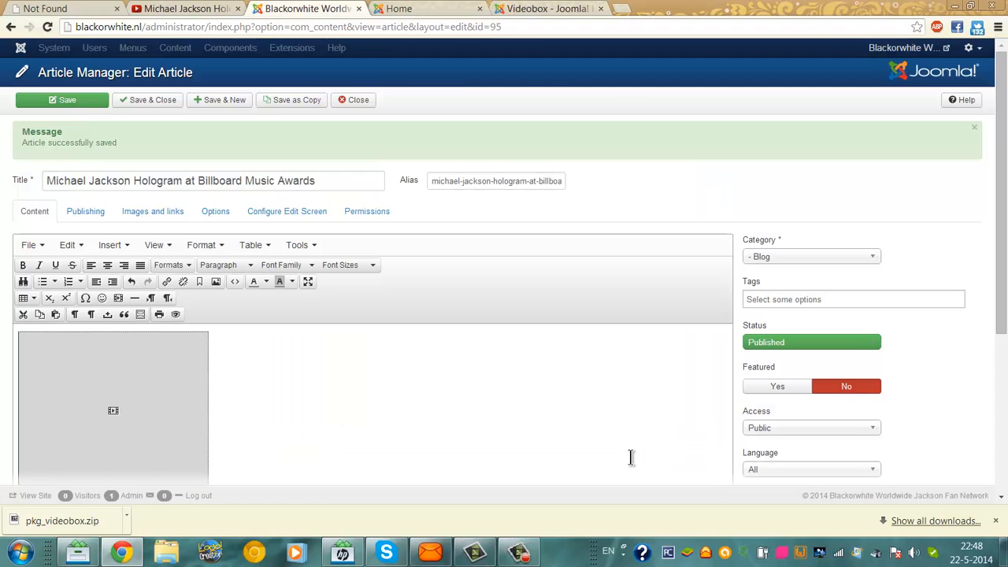
left_click(192, 365)
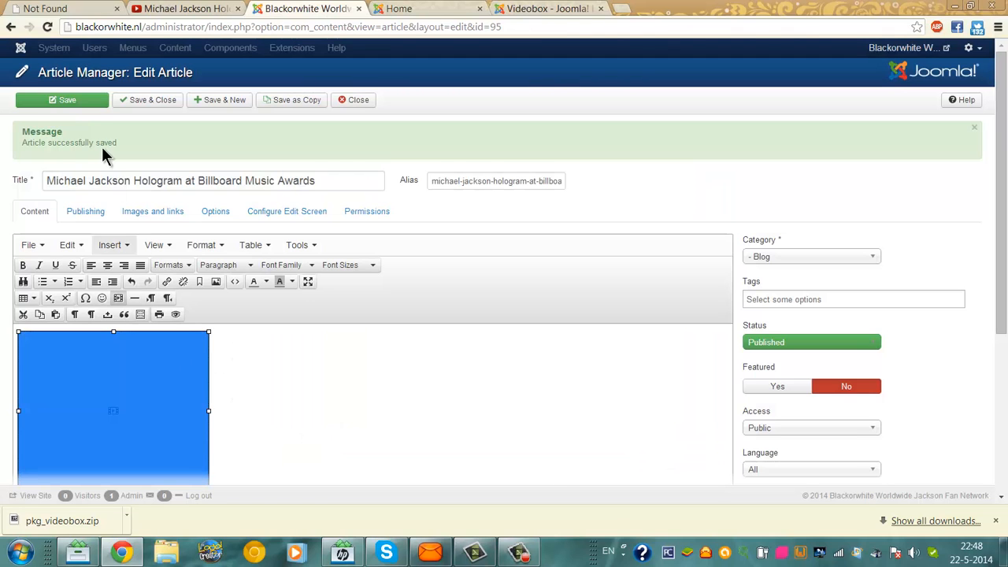
left_click(68, 109)
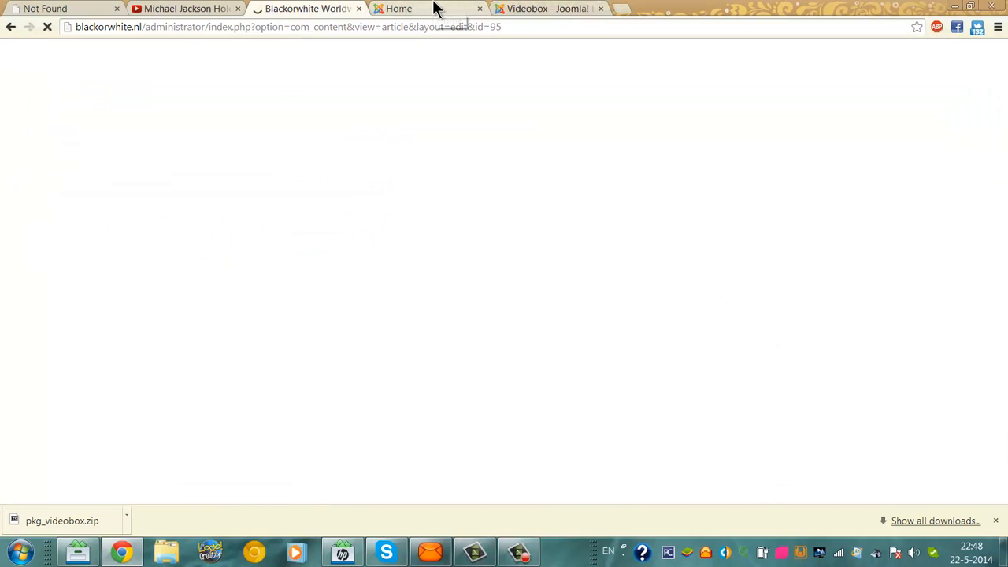
Step: Reload the website's home page, pause the news video and inspect the resized hologram video in the article
left_click(435, 10)
left_click(416, 25)
key("Return")
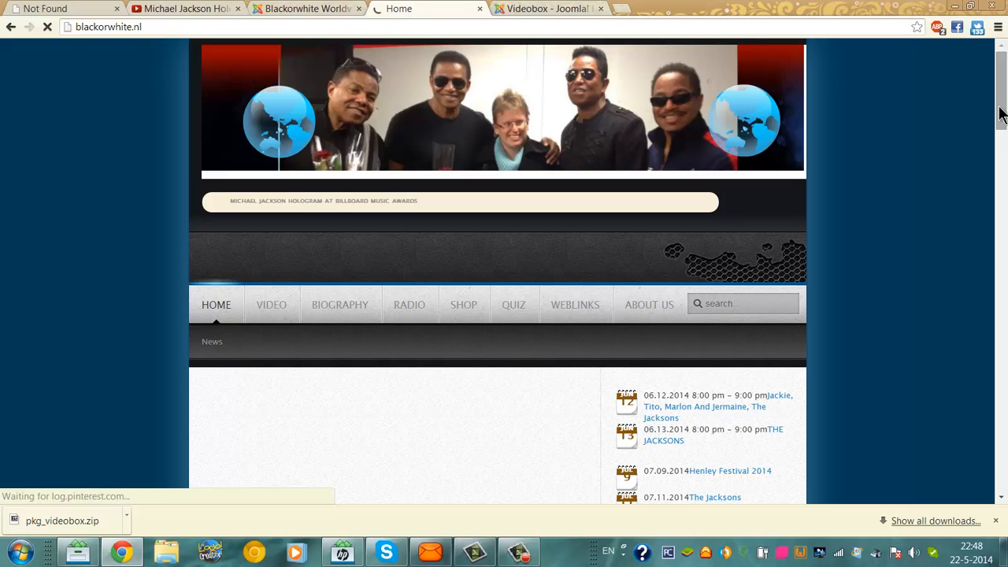
scroll(998, 103, "down", 2)
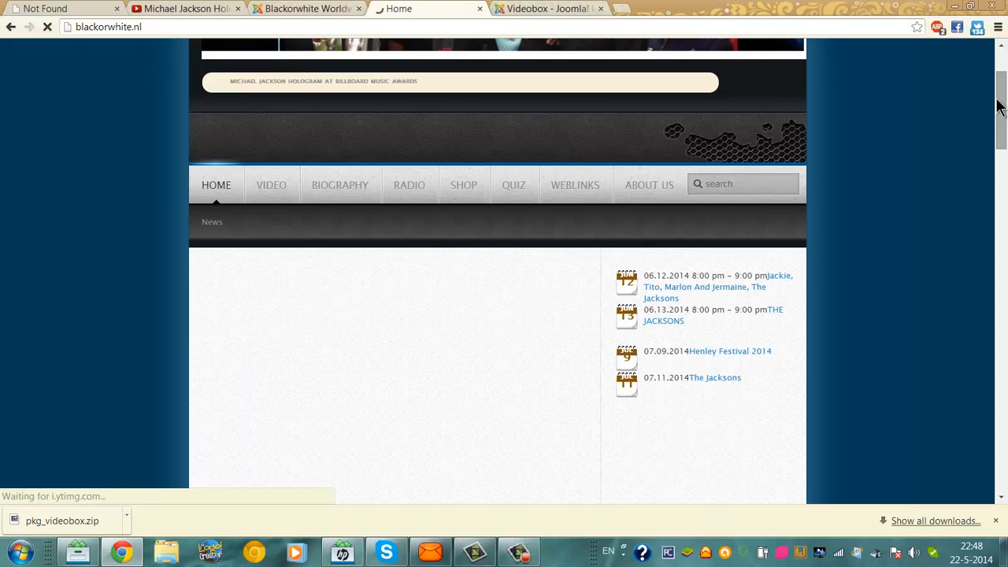
left_click_drag(1003, 96, 1002, 122)
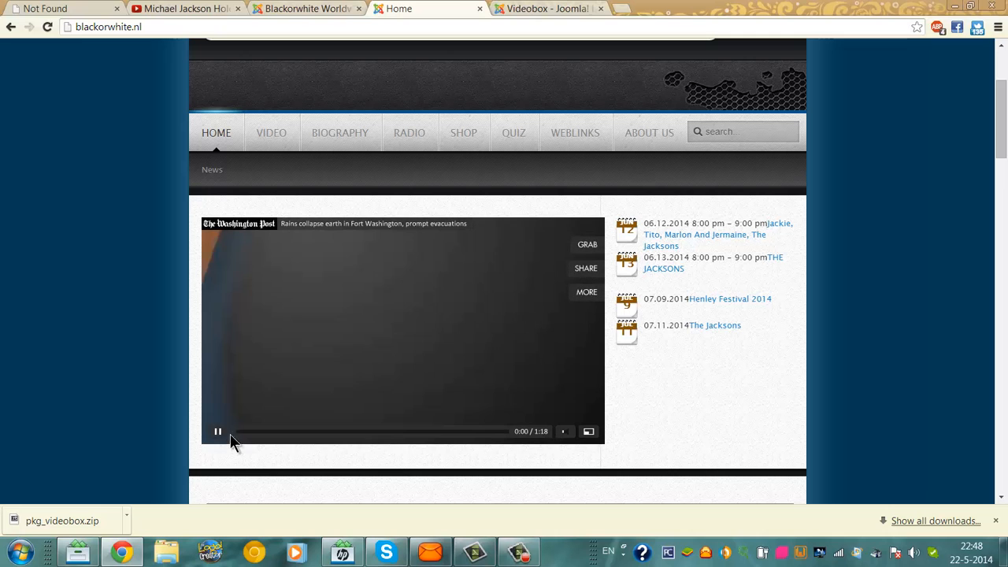
left_click(218, 433)
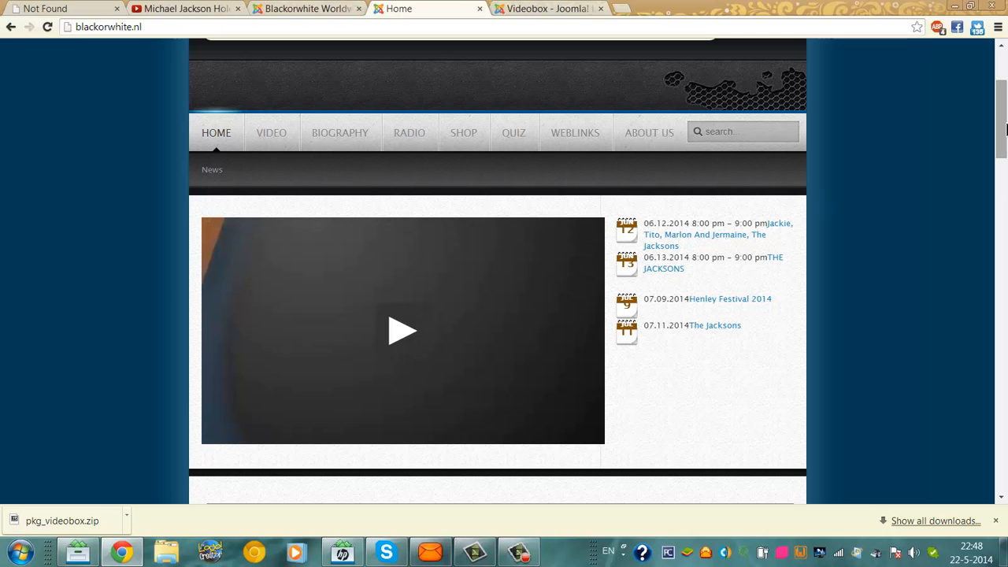
left_click_drag(1005, 130, 1006, 277)
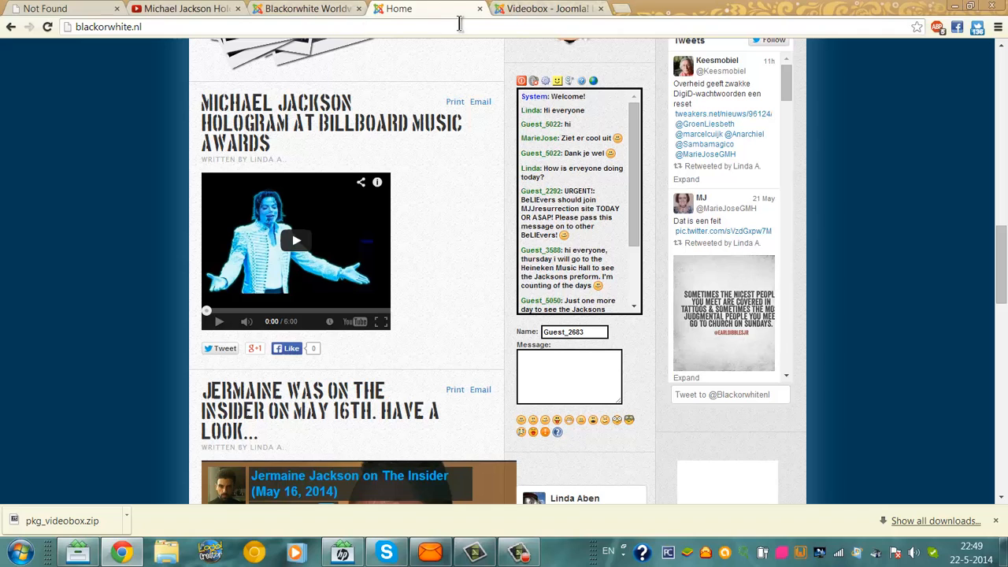
Step: Enlarge the embedded video in the hologram article's source code by setting width 400 and a greater height, and save the article
left_click(330, 9)
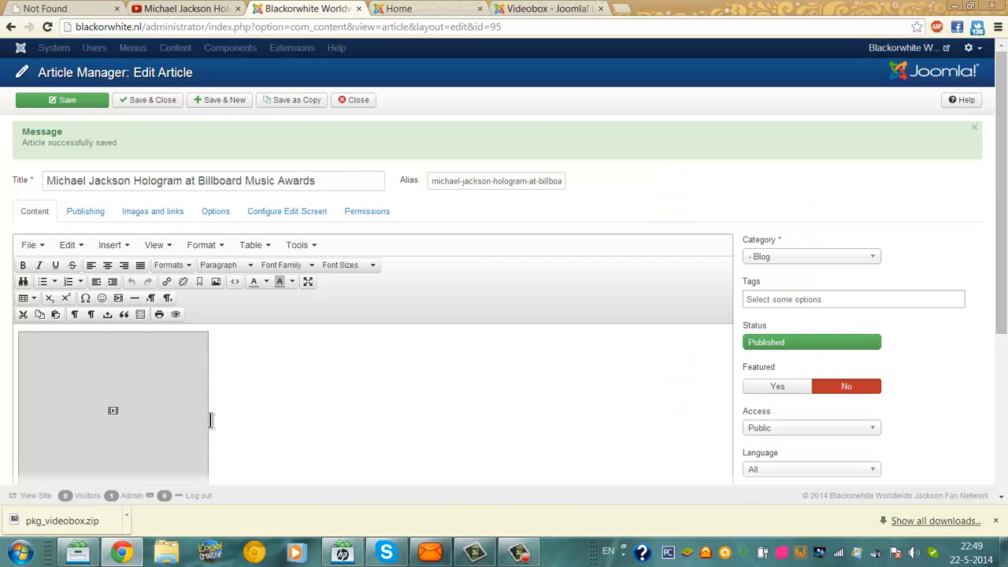
left_click(169, 367)
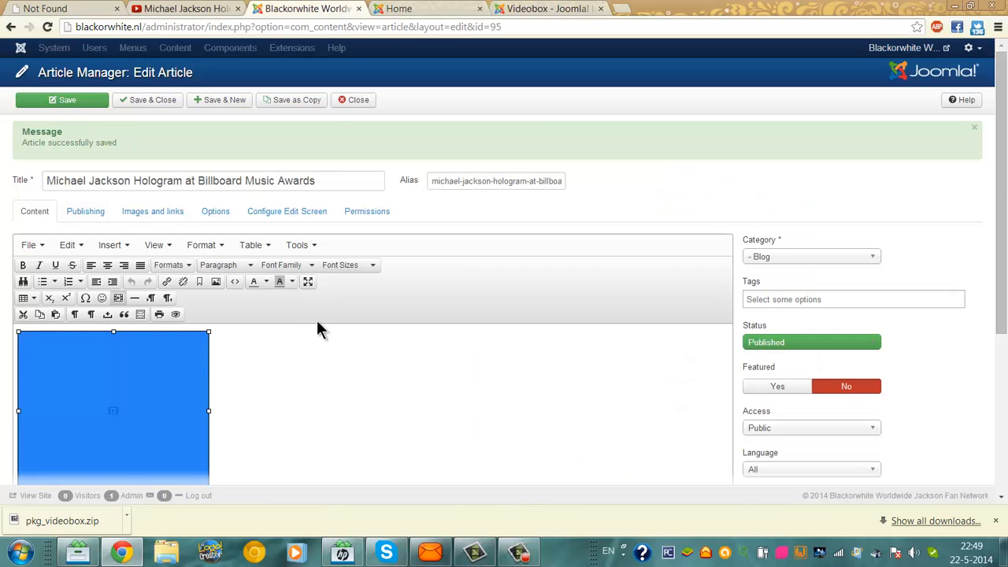
left_click(236, 283)
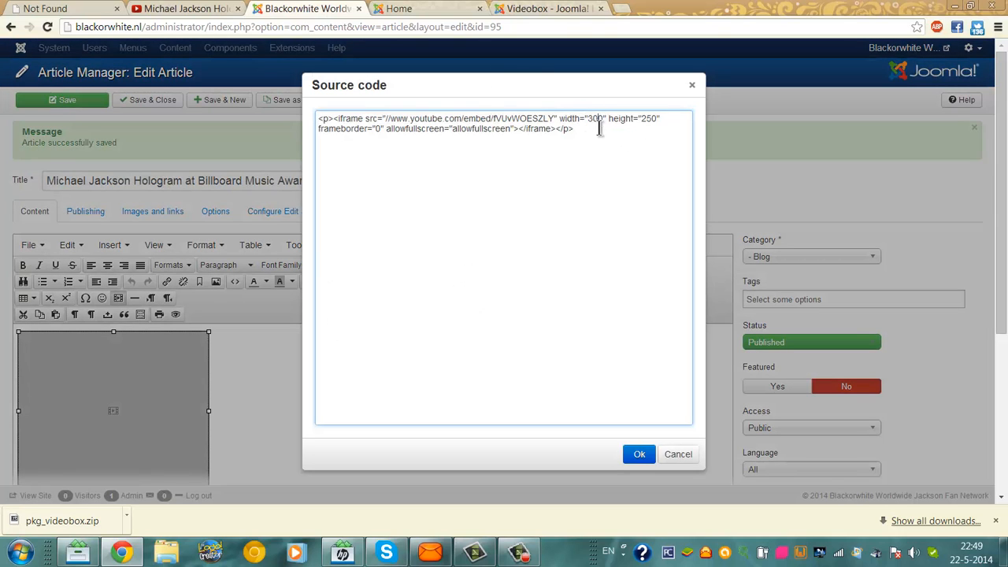
key("BackSpace")
key("BackSpace")
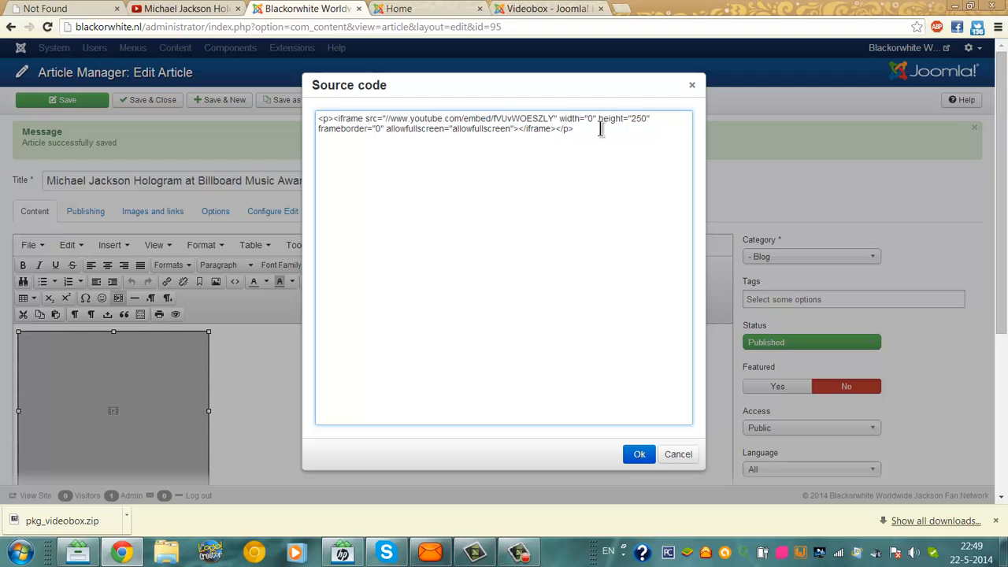
type("40")
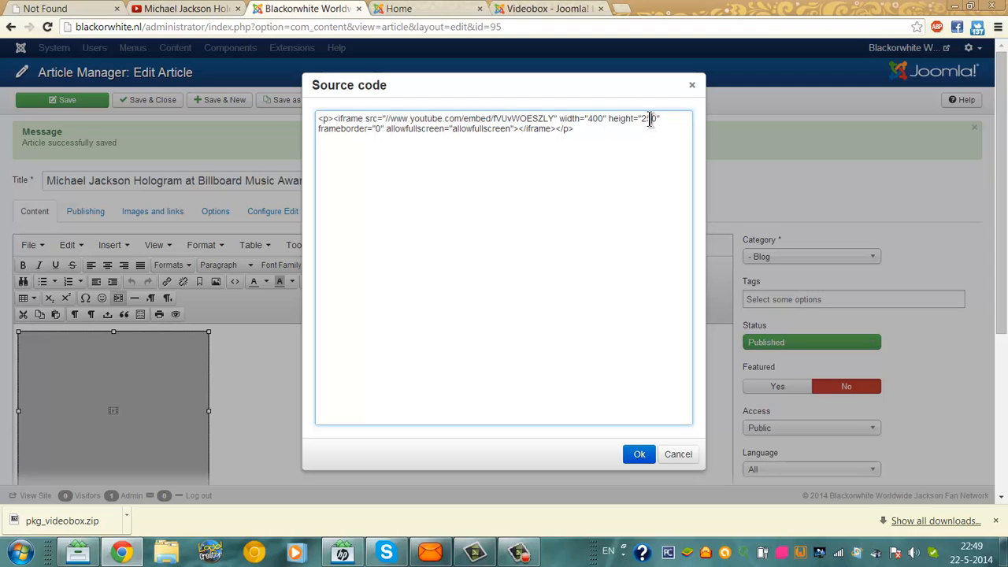
key("BackSpace")
key("BackSpace")
left_click(643, 457)
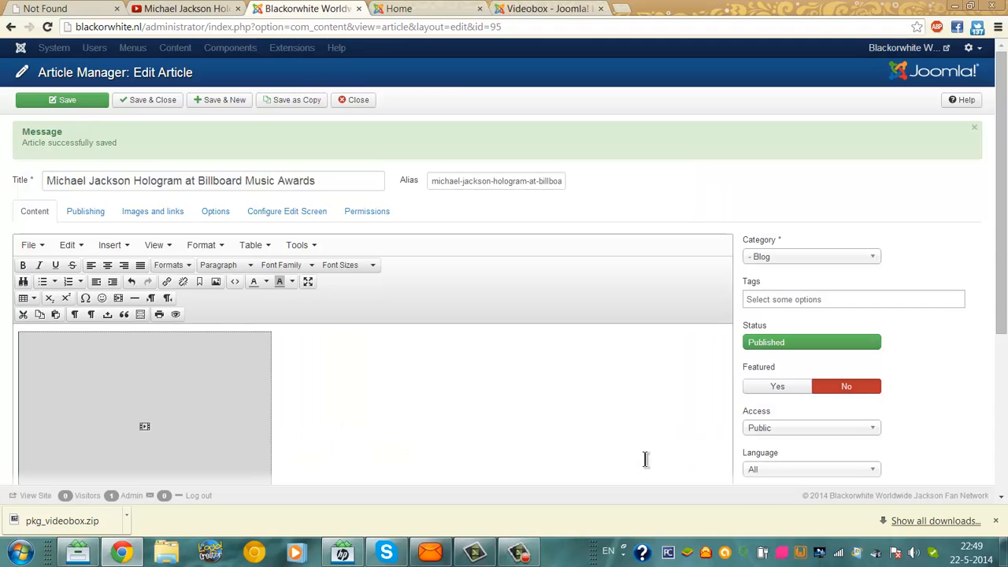
left_click(79, 100)
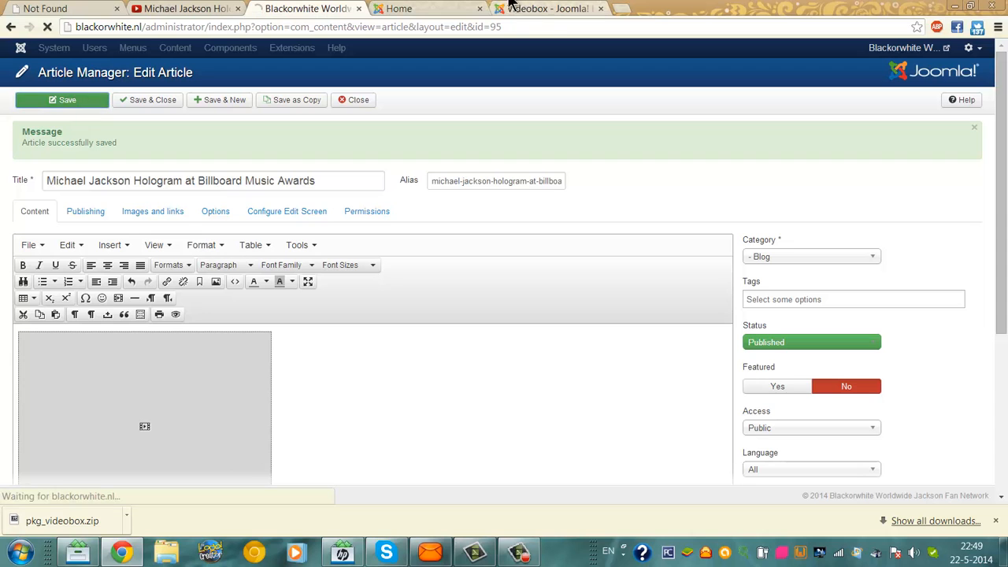
Step: Return to the refreshed home page, pause the news video and check the enlarged hologram video's fit beside the chat box
left_click(451, 8)
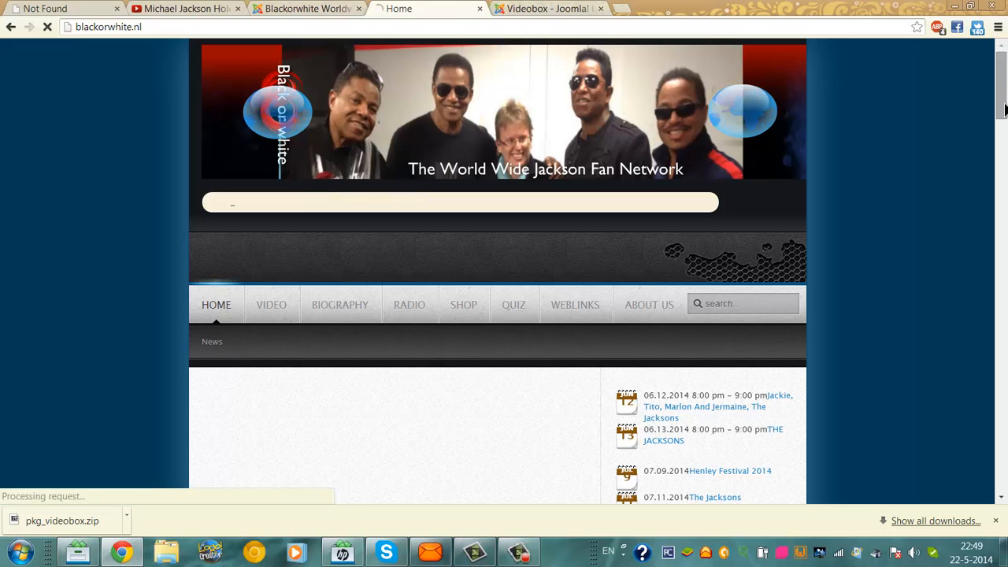
scroll(1003, 112, "down", 3)
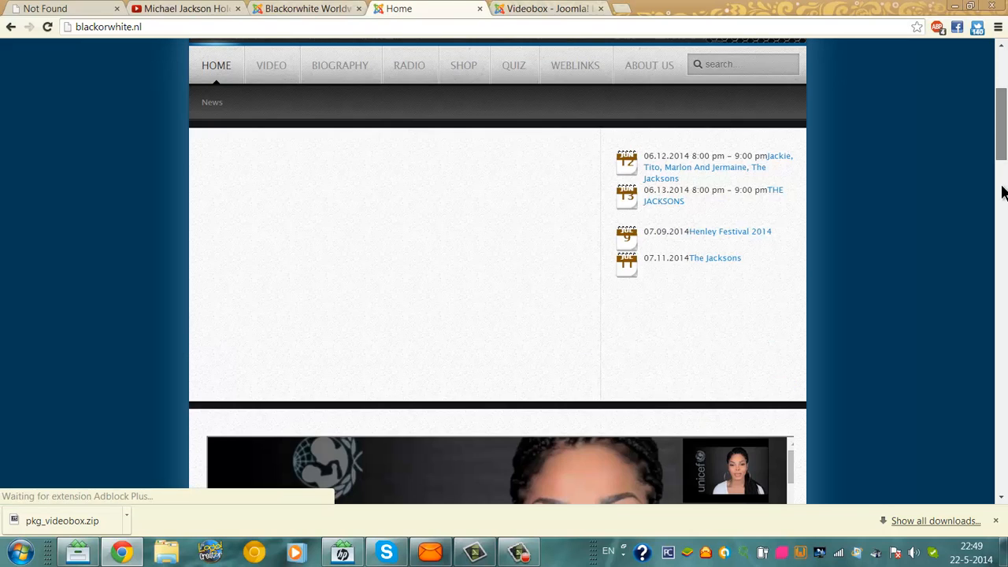
scroll(1001, 202, "down", 7)
scroll(991, 142, "up", 3)
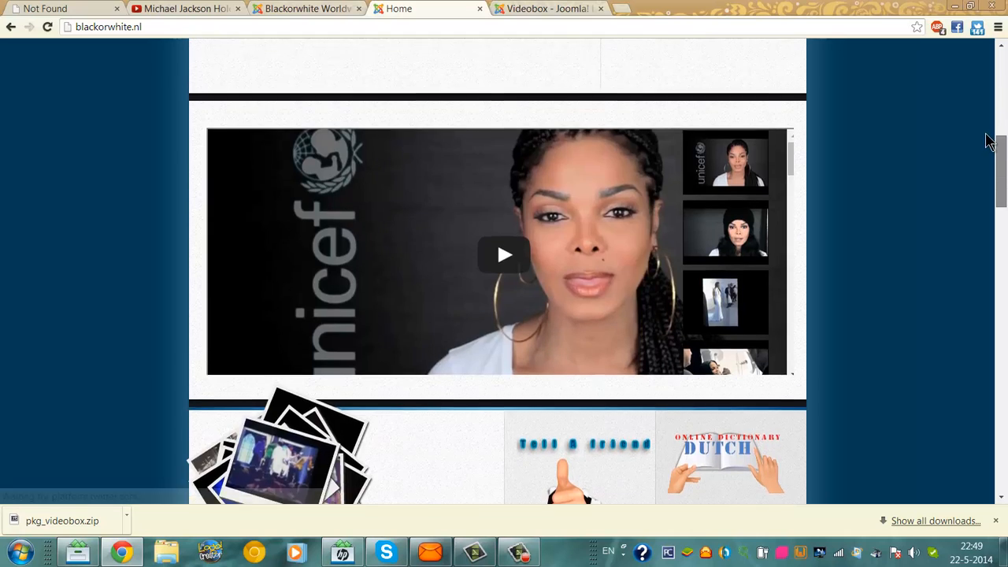
scroll(991, 141, "up", 3)
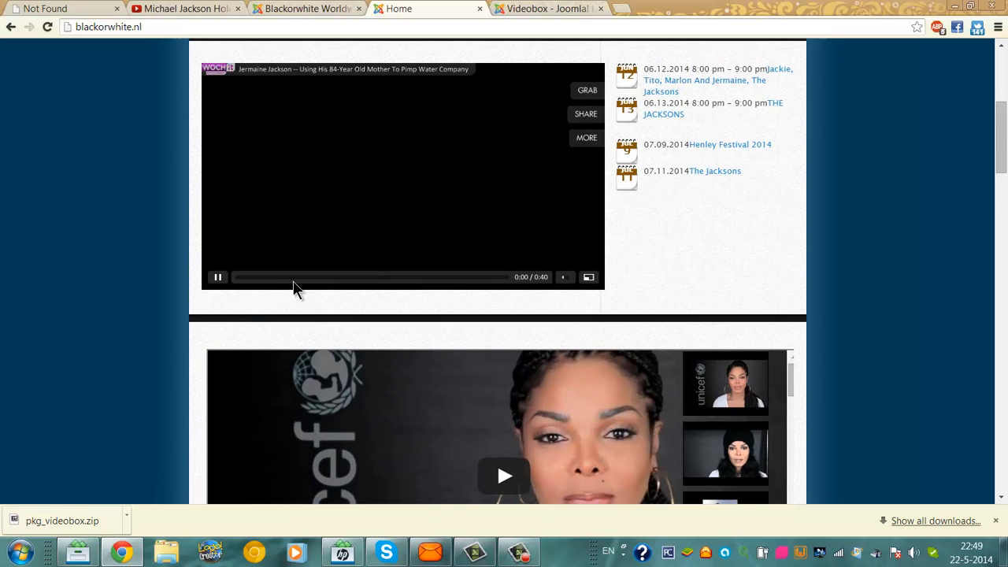
left_click(217, 284)
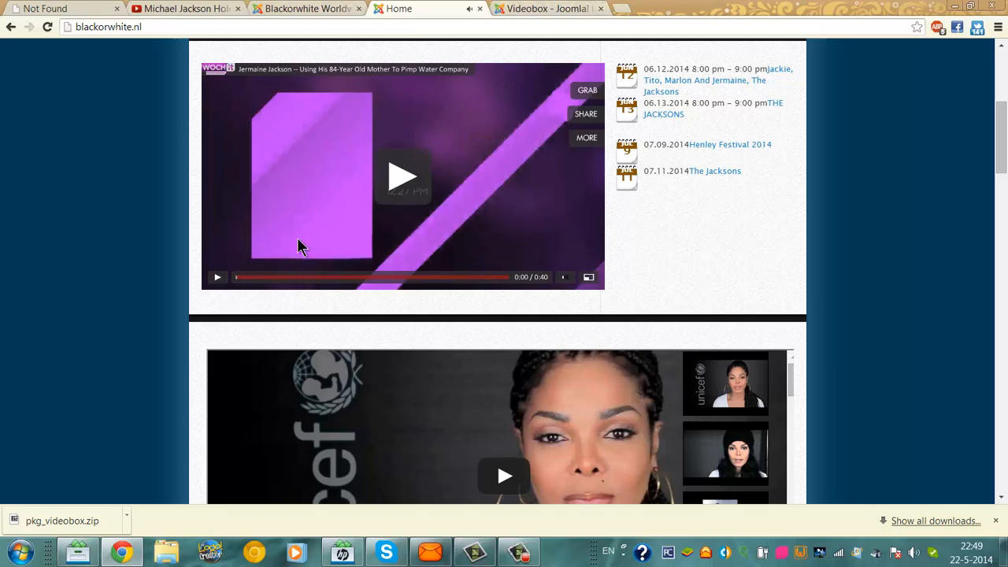
left_click_drag(1002, 148, 993, 241)
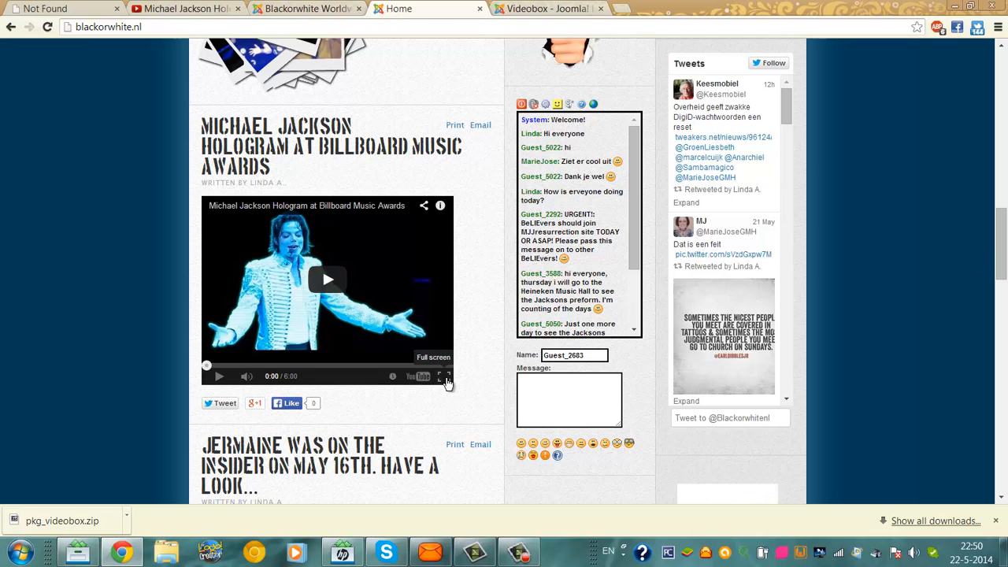
Step: Check the embedded hologram video in full screen and return to the home page view
left_click(444, 378)
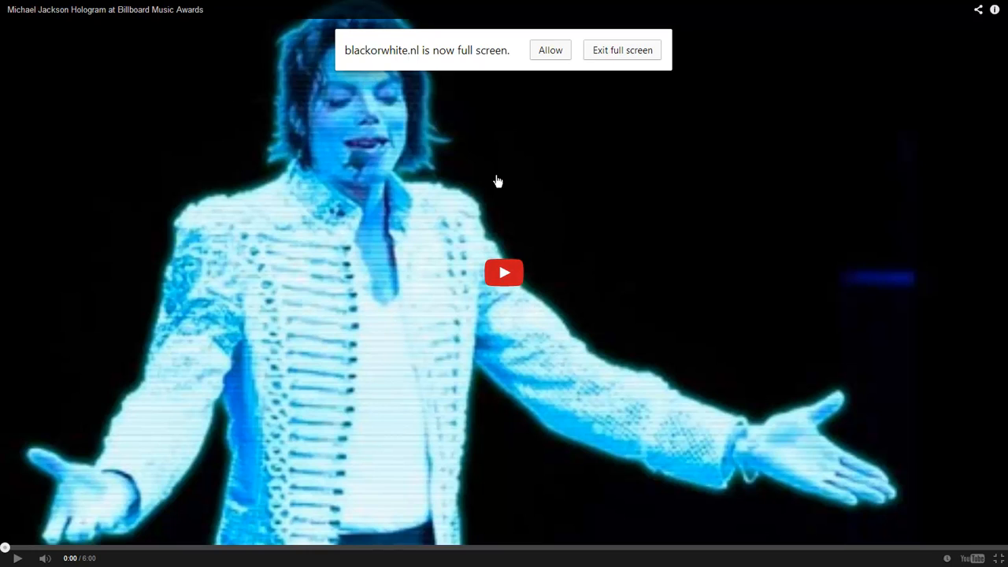
key("Escape")
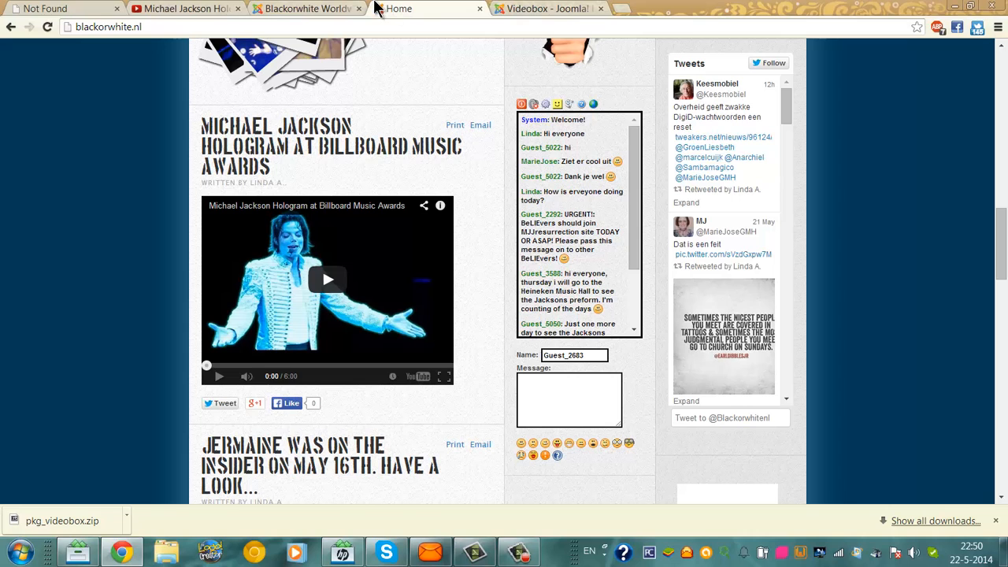
Step: Look over the hologram video's YouTube page, including its embed options and comments, and go back to the search results
left_click(197, 13)
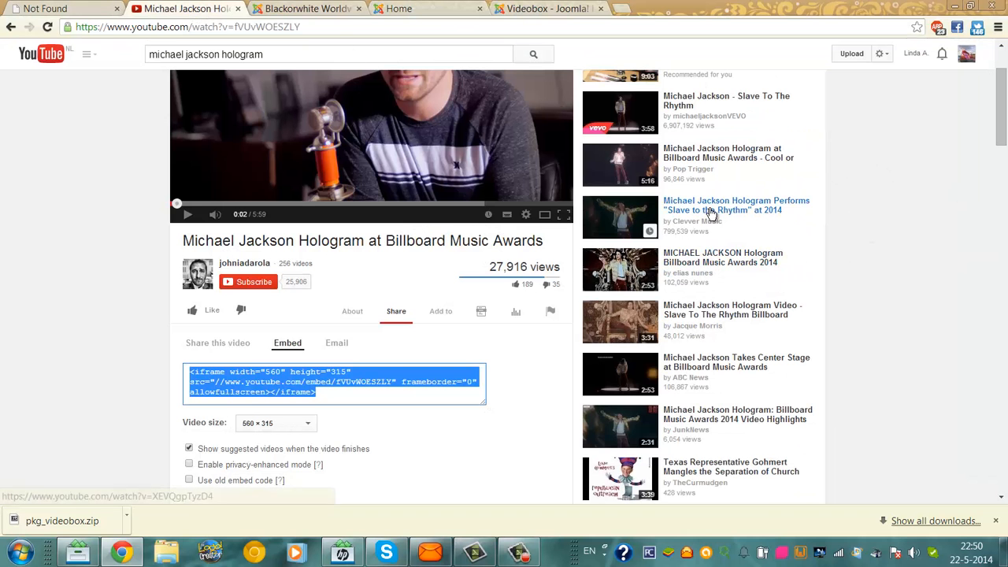
mouse_move(1004, 142)
left_mouse_down()
mouse_move(1006, 203)
mouse_move(994, 126)
mouse_move(998, 144)
mouse_move(999, 134)
left_mouse_up()
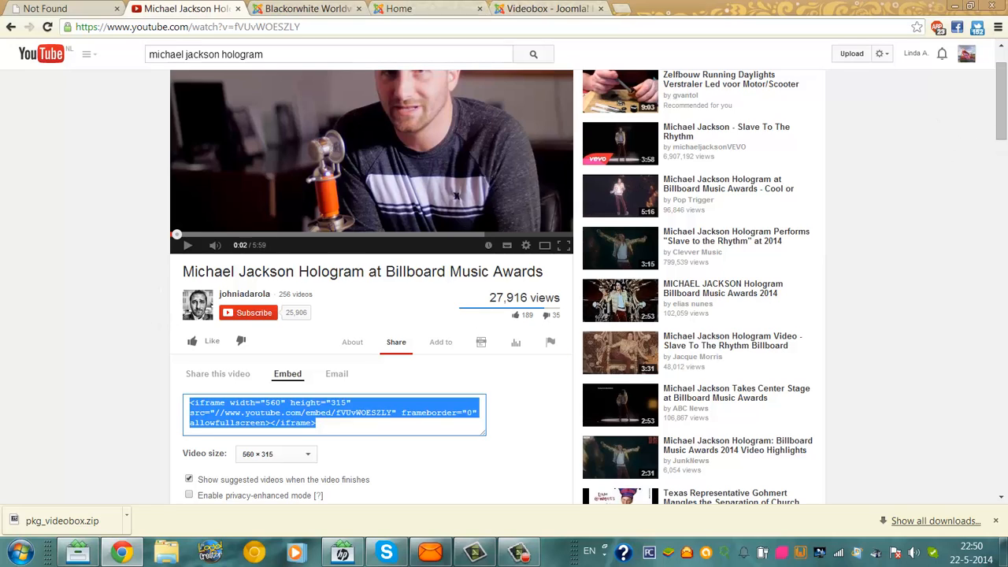
scroll(1004, 79, "up", 1)
scroll(1003, 73, "down", 2)
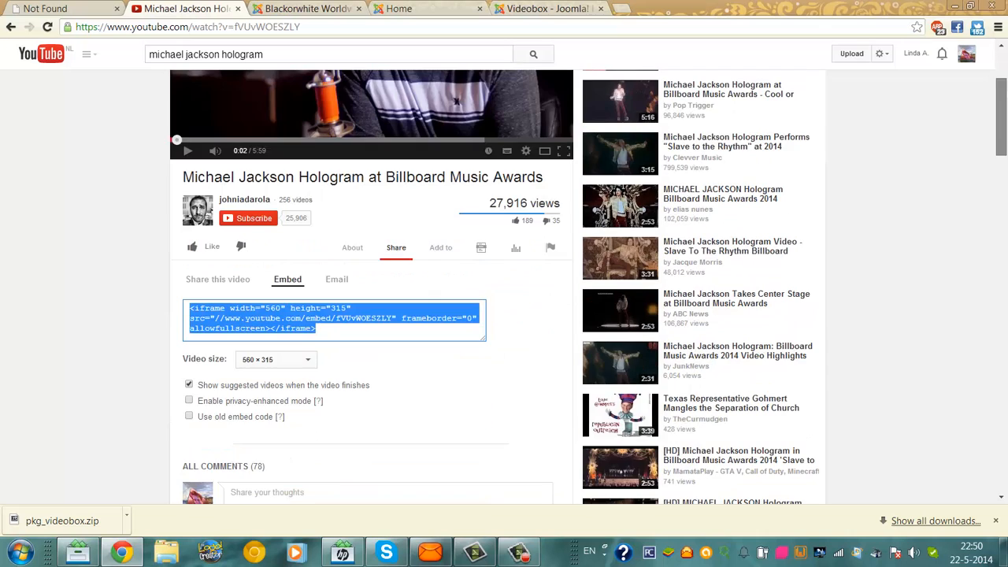
scroll(1003, 79, "down", 3)
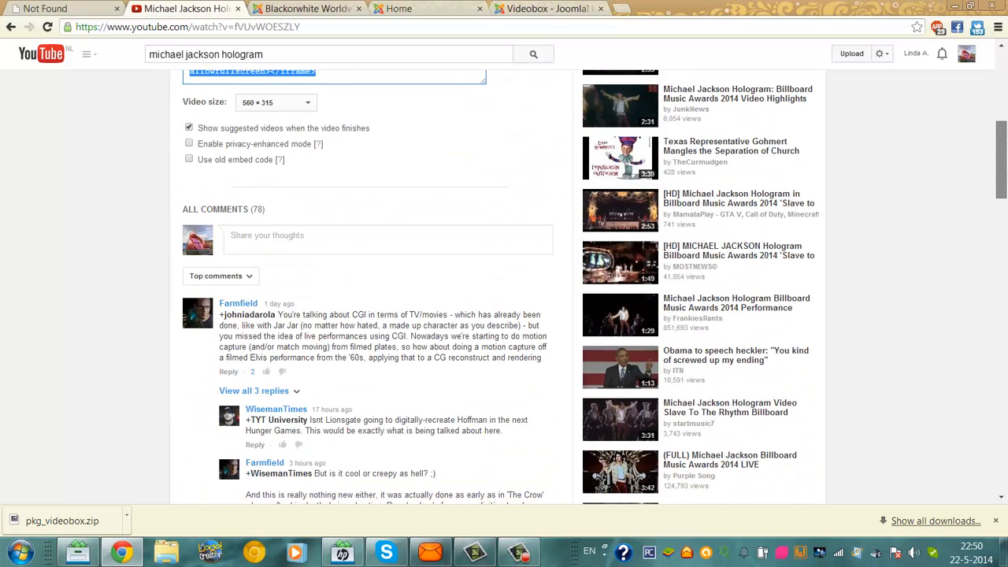
scroll(983, 131, "up", 5)
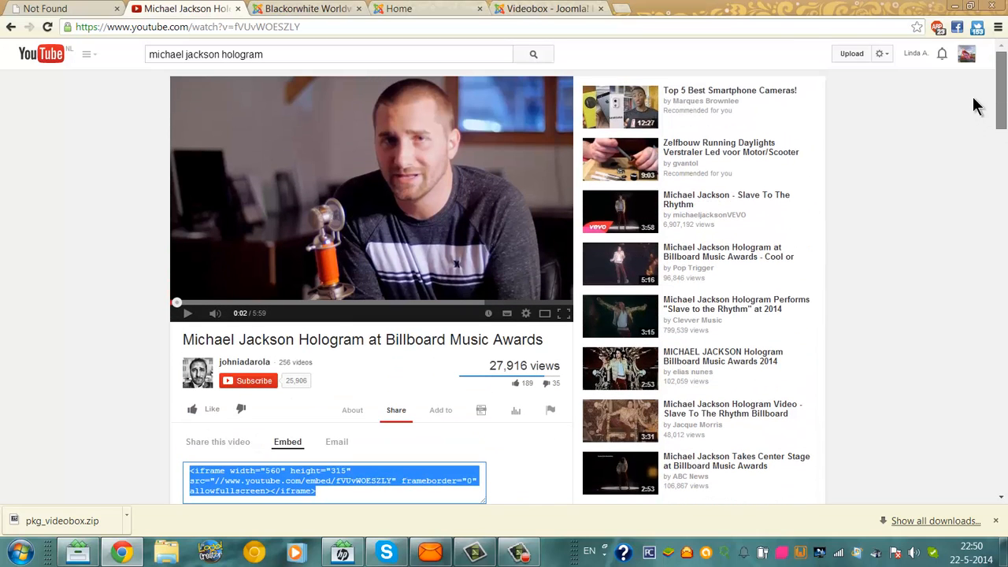
left_click(10, 27)
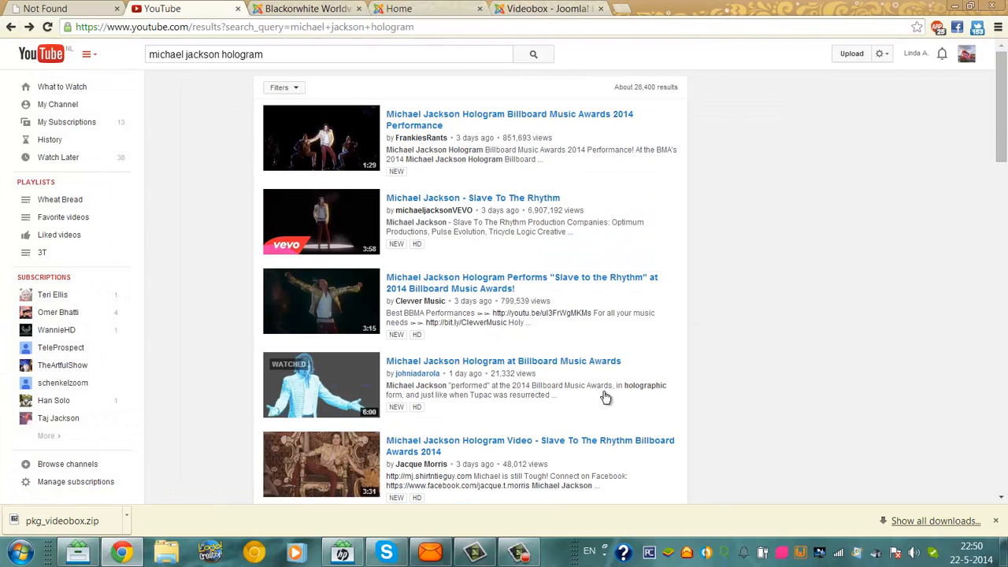
left_click(513, 378)
left_click(536, 8)
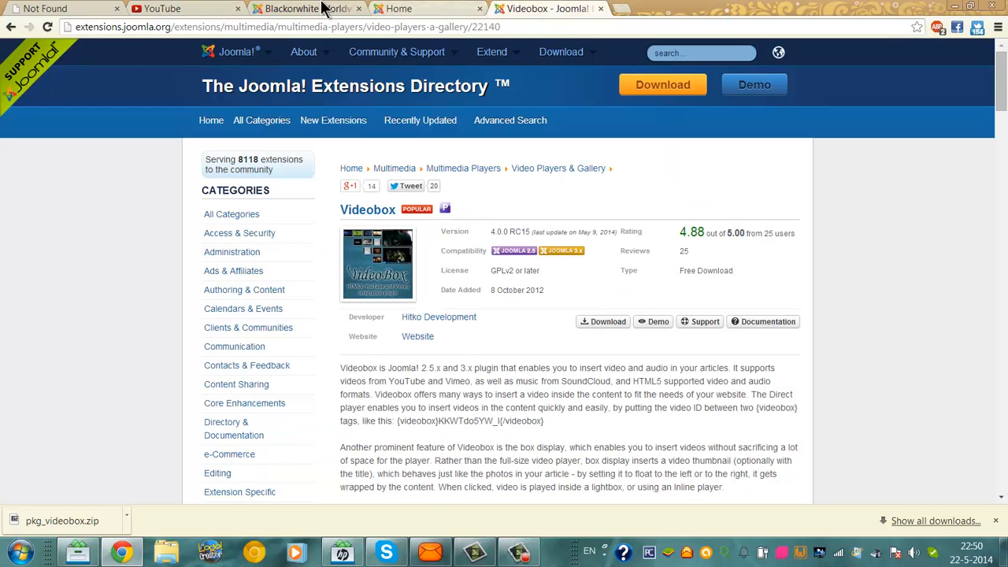
left_click(259, 9)
left_click(410, 9)
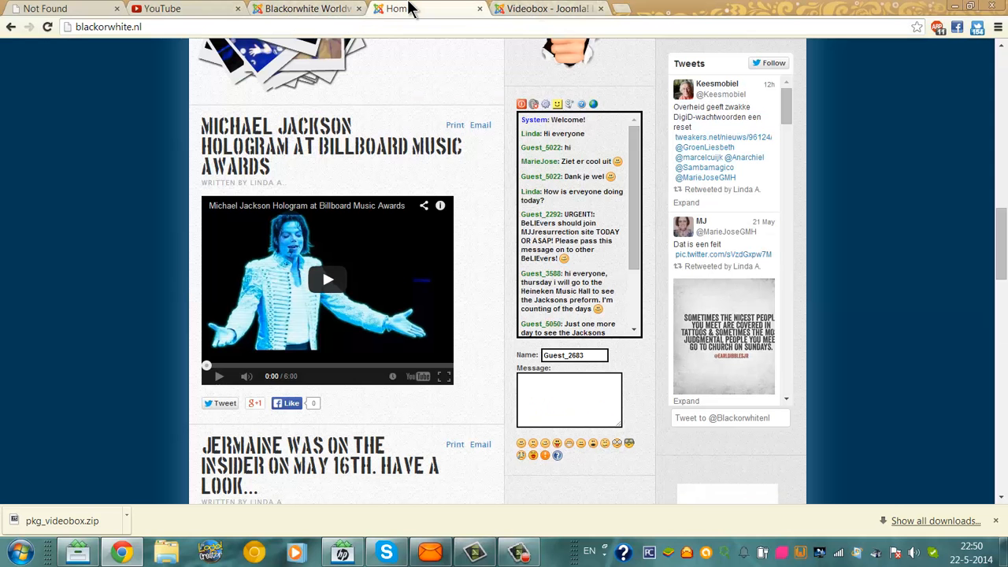
left_click(570, 8)
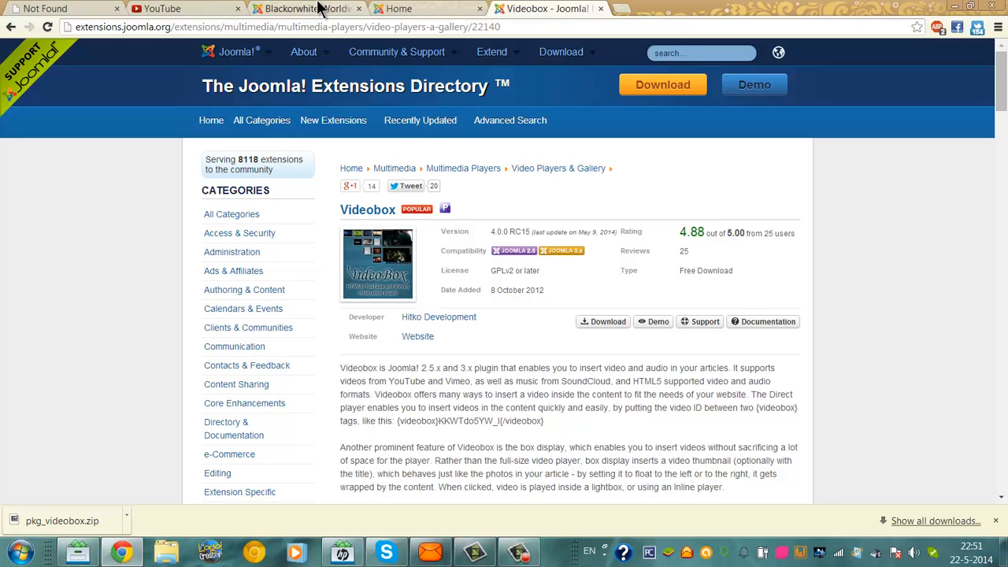
left_click(319, 8)
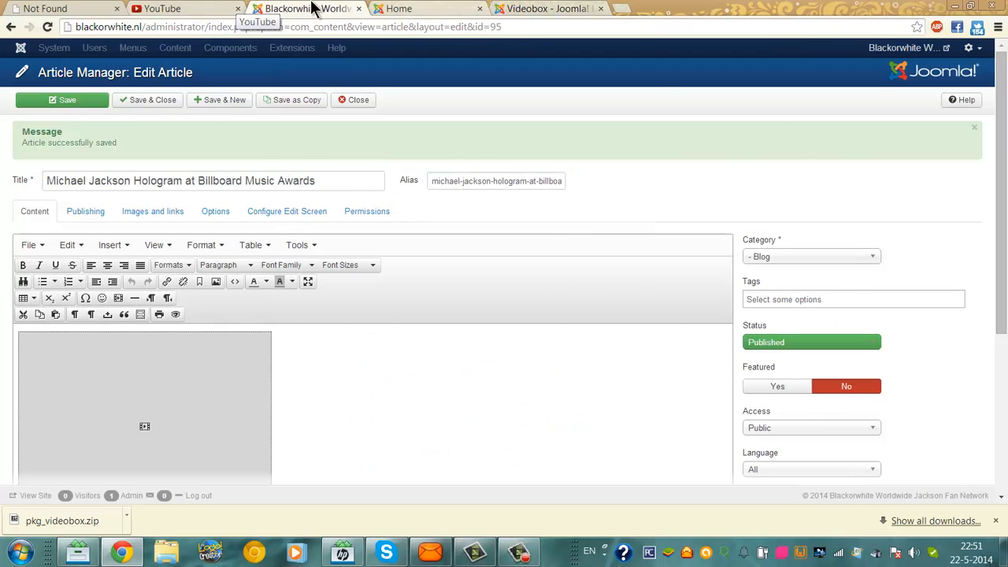
Step: Open the website's About Us page, pause the news video, examine the promotional Flash banner with its embed code, and minimise the browser
left_click(382, 8)
left_click_drag(1001, 225, 1001, 67)
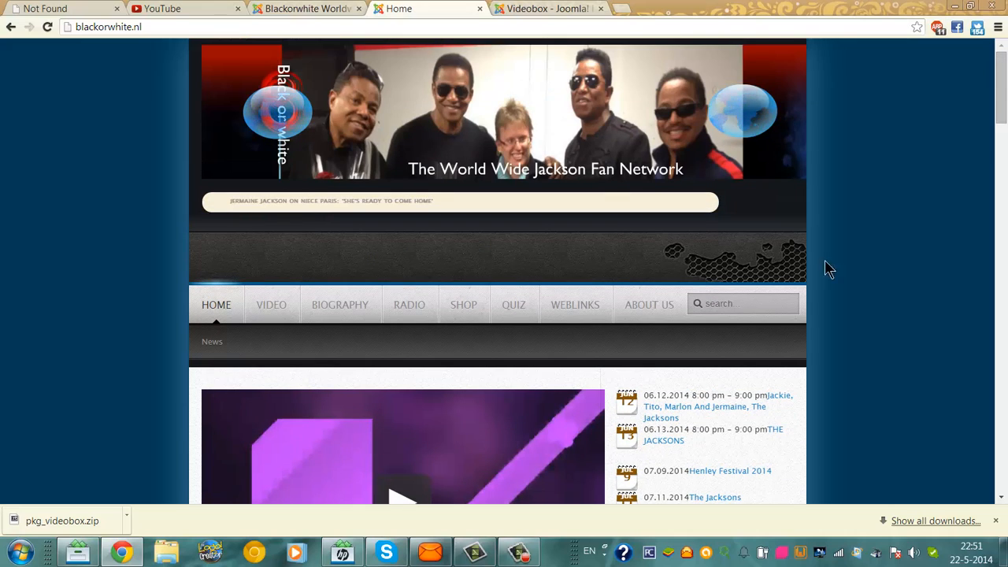
left_click(646, 307)
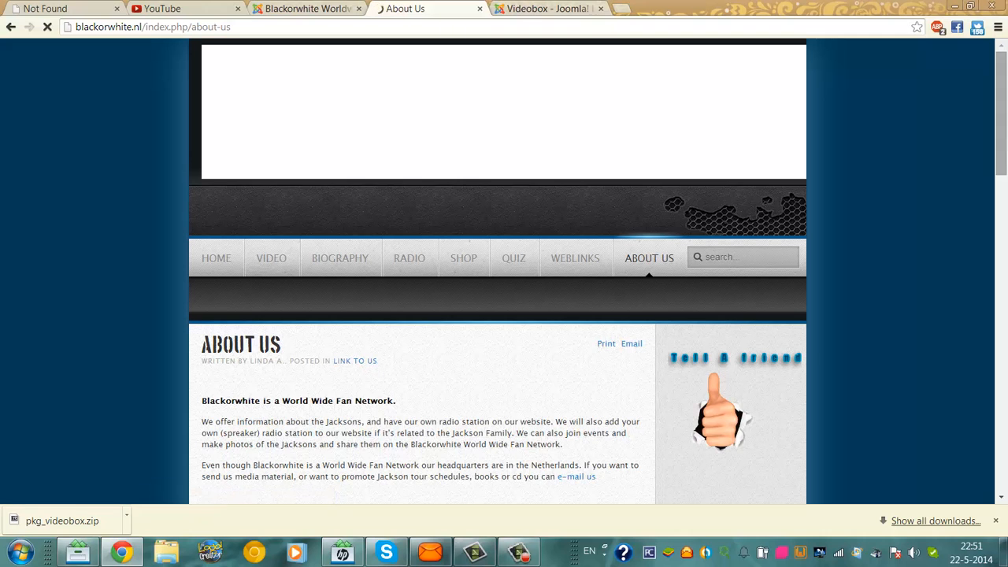
left_click_drag(1001, 100, 980, 198)
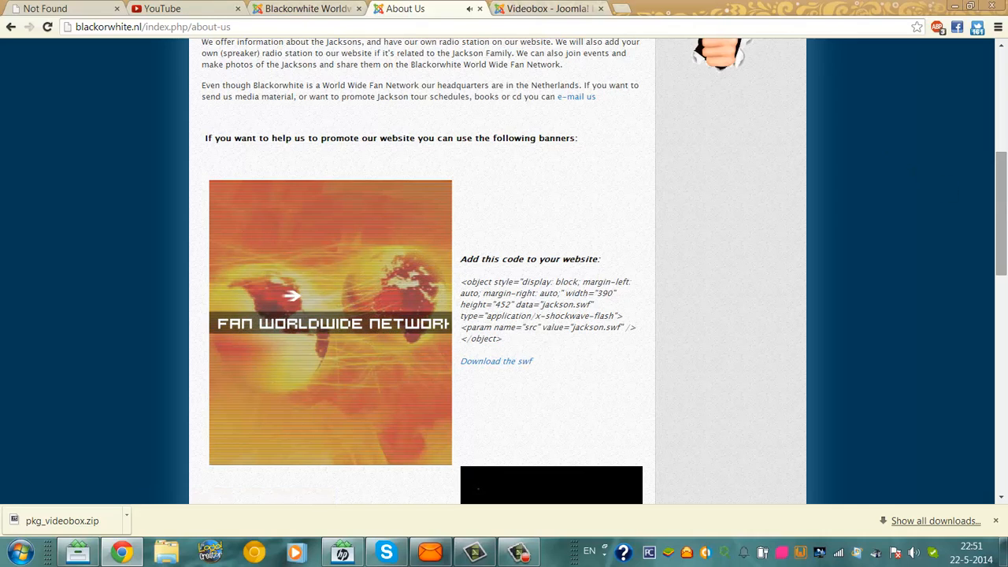
left_click_drag(1000, 213, 999, 430)
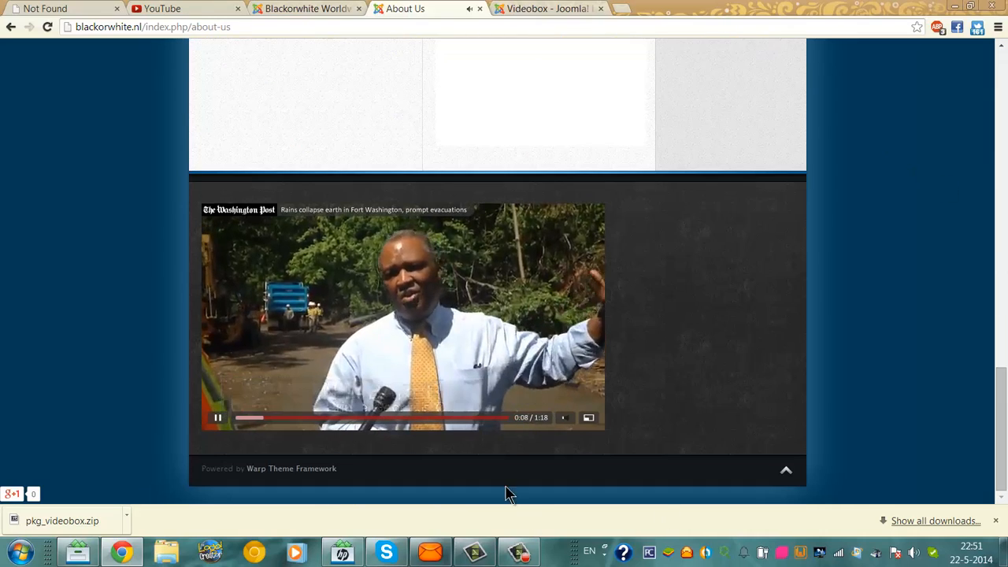
left_click(217, 417)
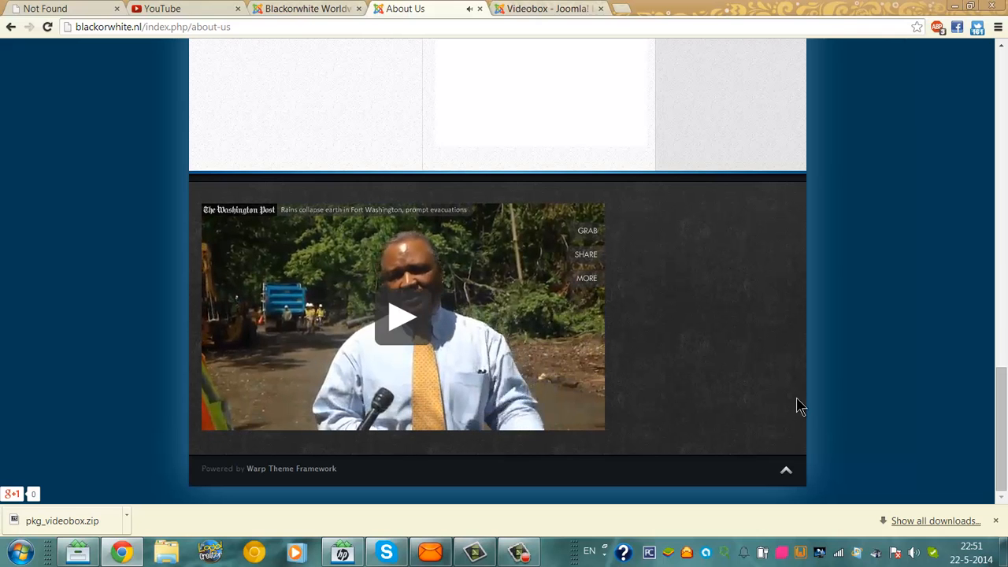
left_click_drag(1000, 378, 999, 173)
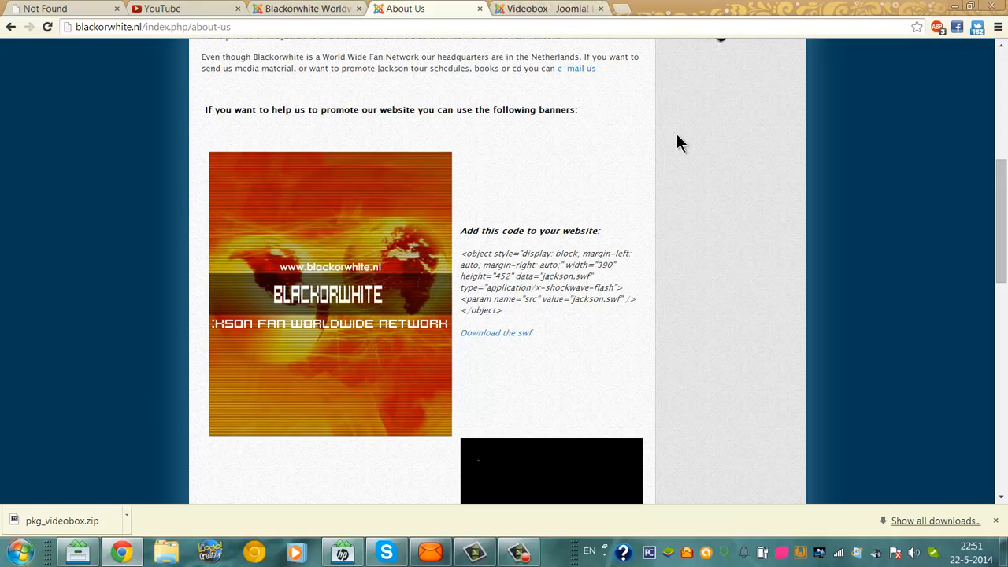
left_click(952, 6)
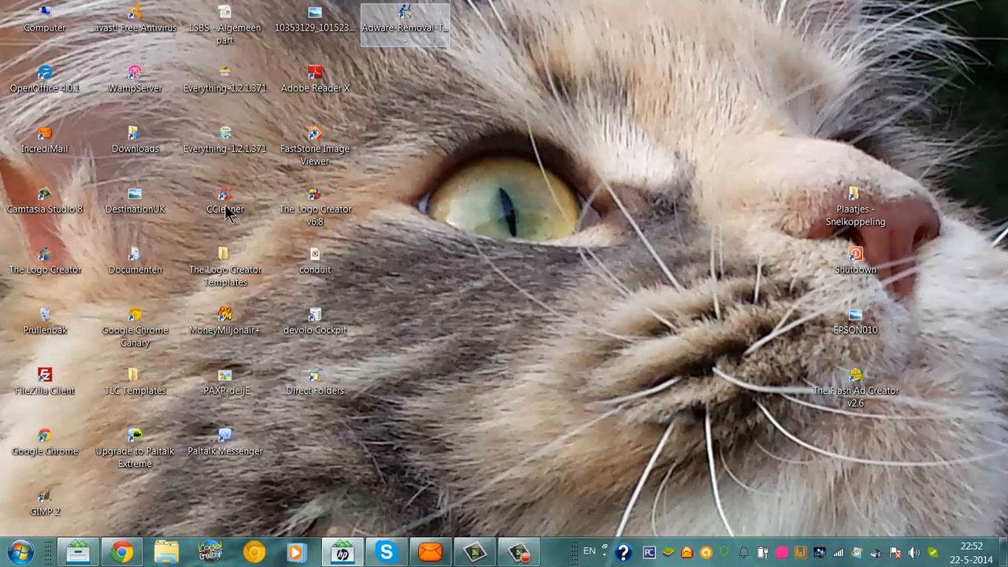
key("super")
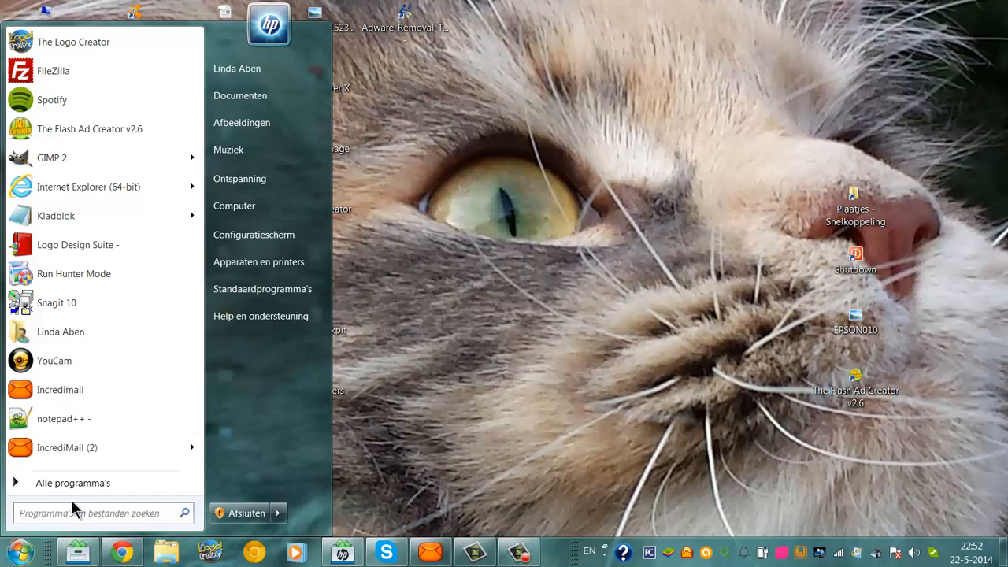
left_click(78, 476)
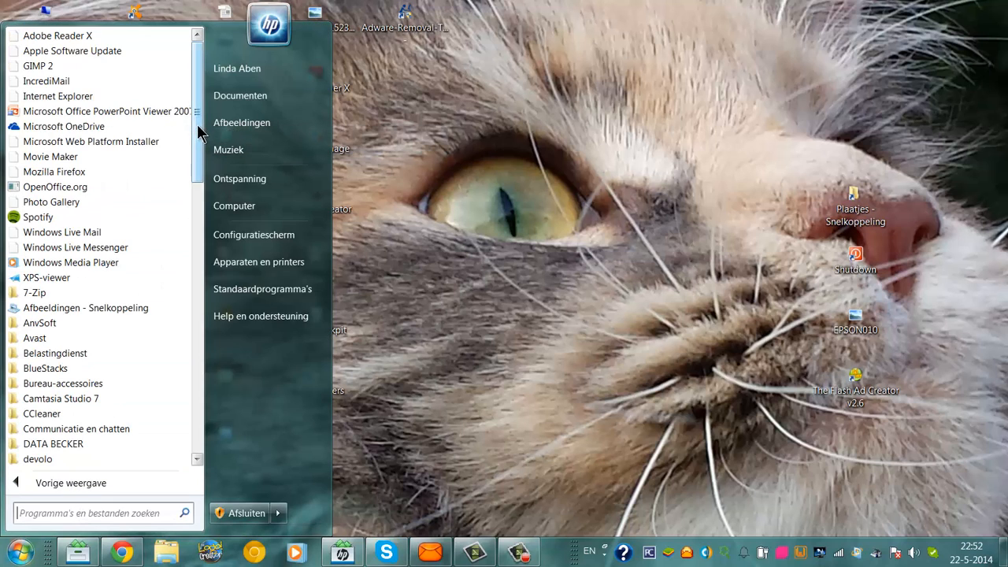
left_click_drag(197, 131, 206, 266)
key("super")
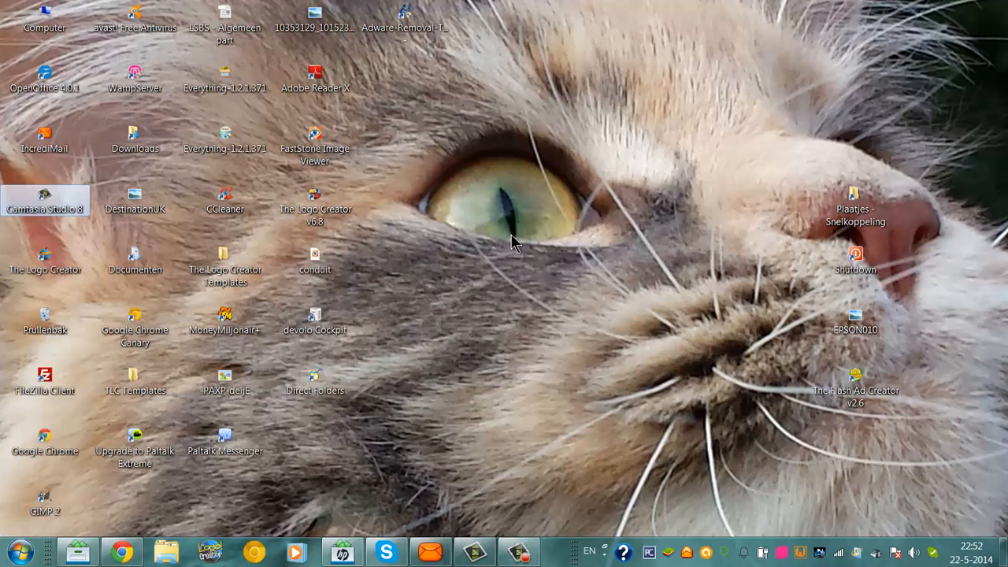
Step: Find The Flash Ad Creator v2.6 by searching for "fla", launch it, and start creating an animated ad
left_click(20, 551)
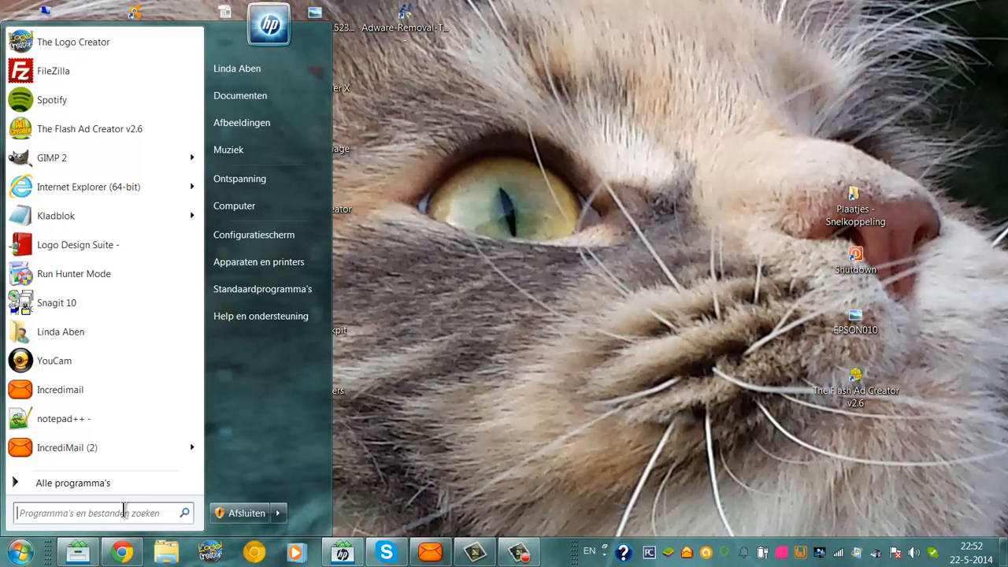
type("fla")
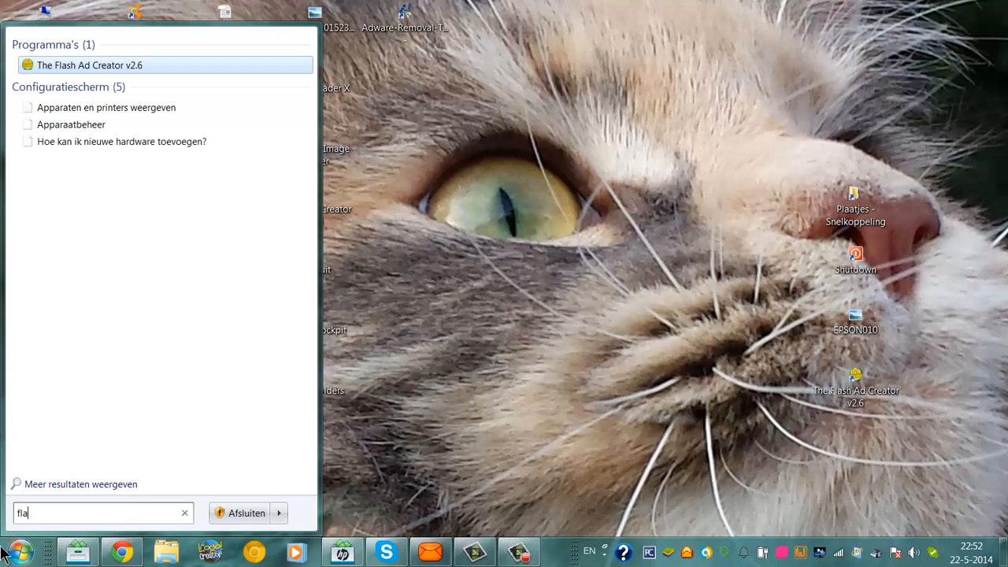
left_click(152, 67)
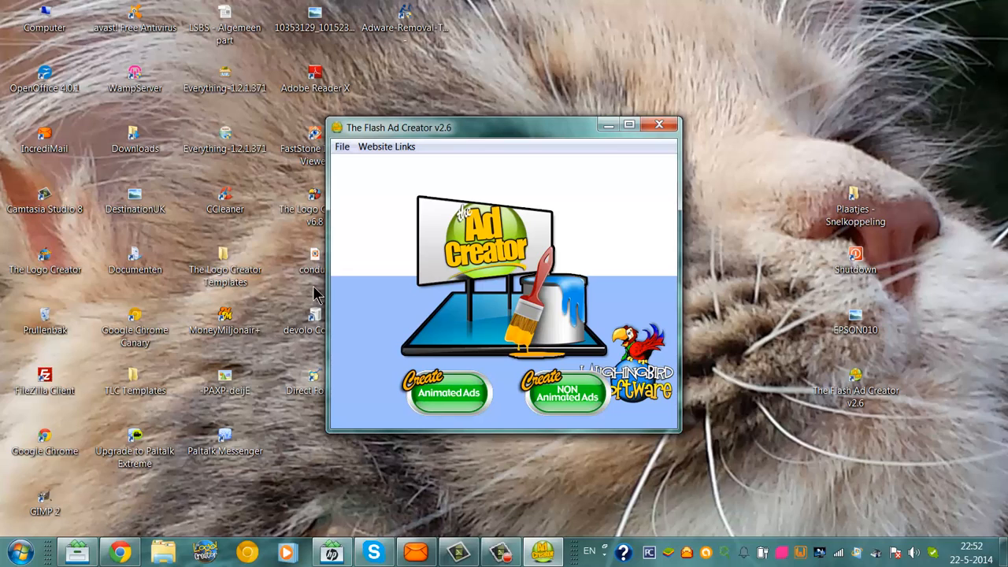
left_click(482, 408)
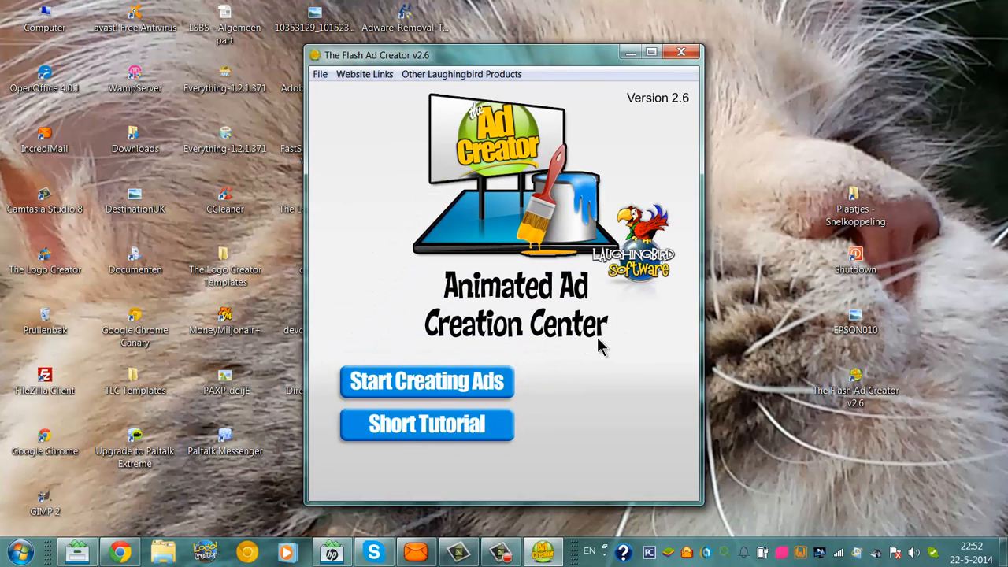
left_click(472, 382)
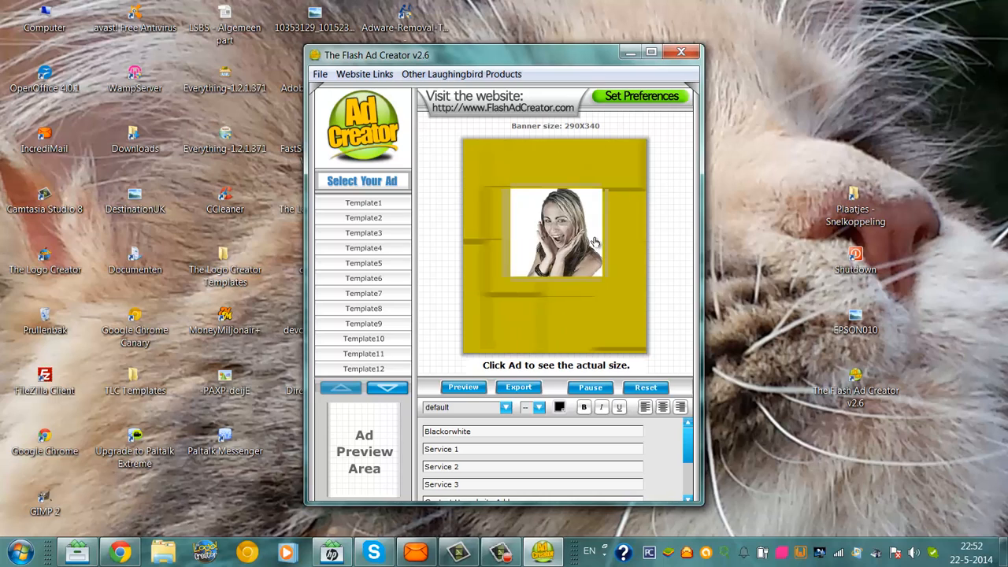
Step: Select Template3, export the ad to the desktop (Bureaublad) as an SWF file named myfile, and accept the browser preview
left_click(386, 233)
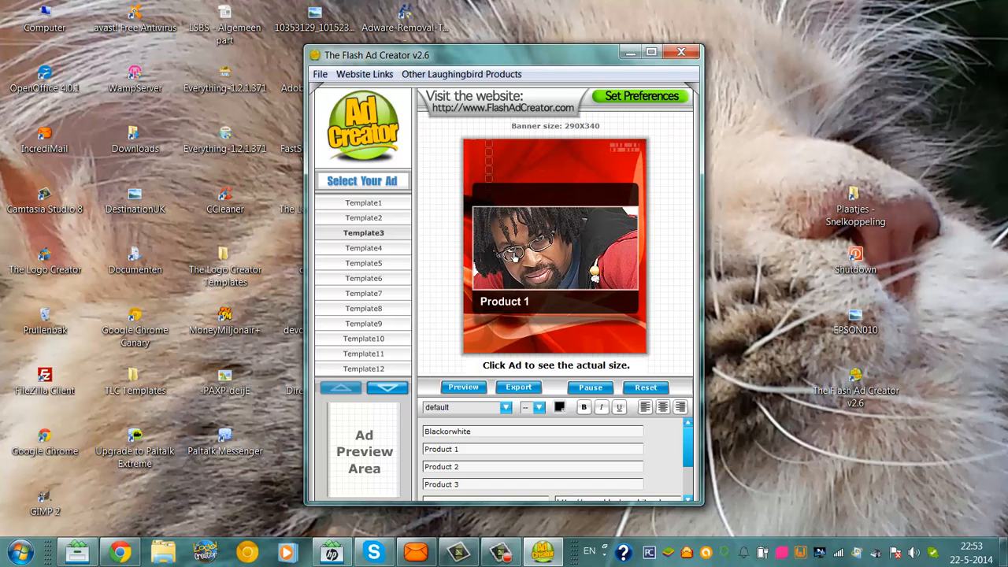
left_click(517, 388)
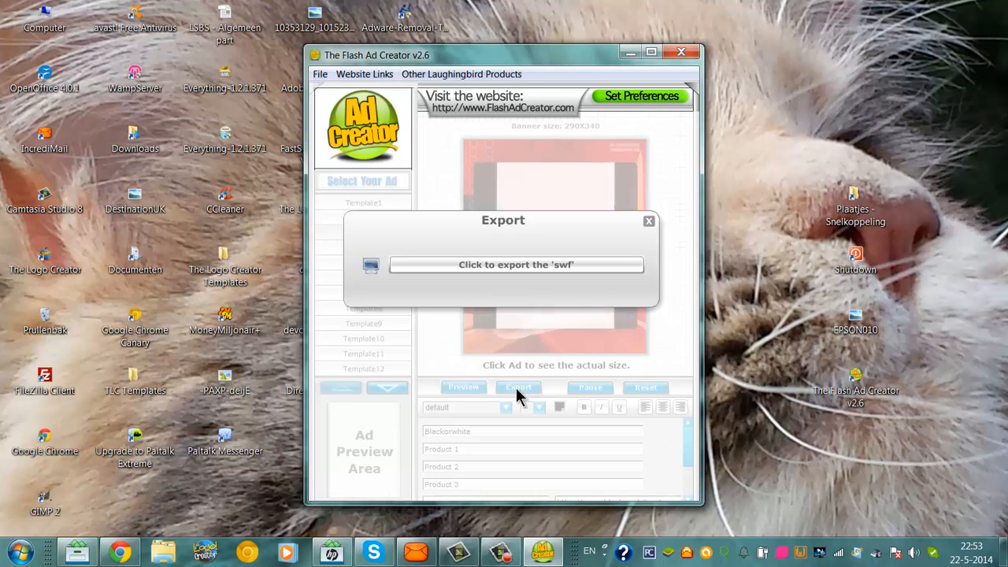
left_click(524, 268)
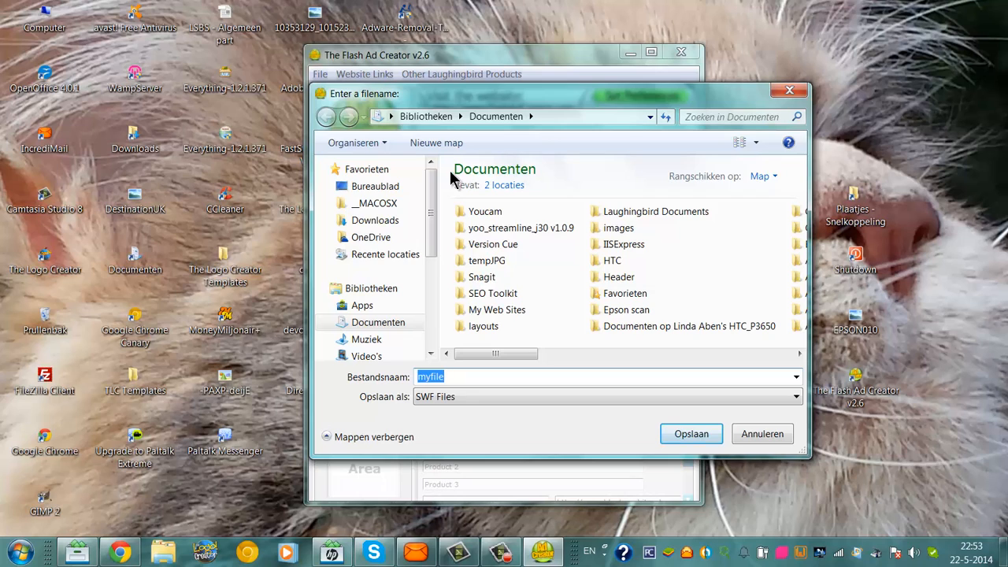
left_click(375, 187)
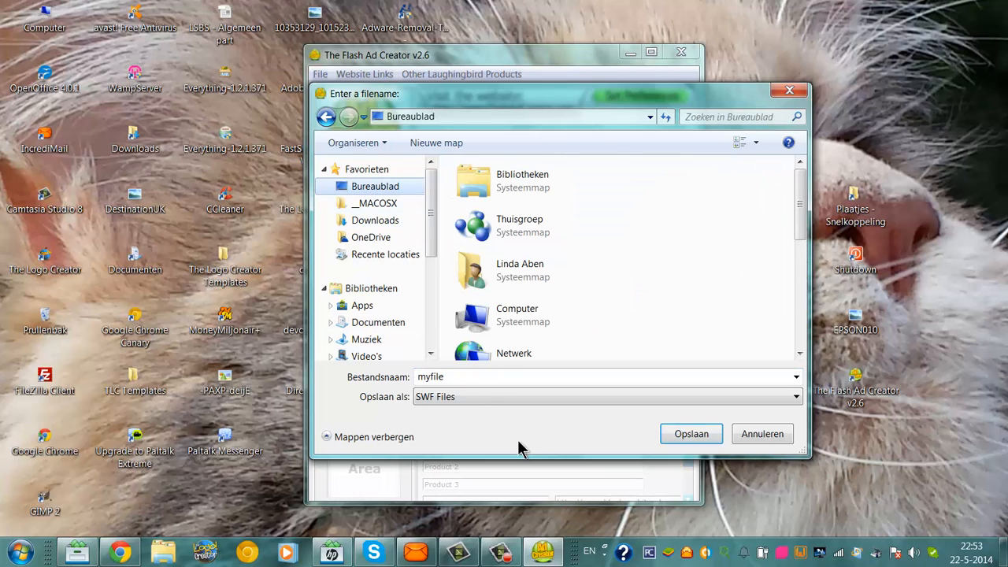
left_click(467, 379)
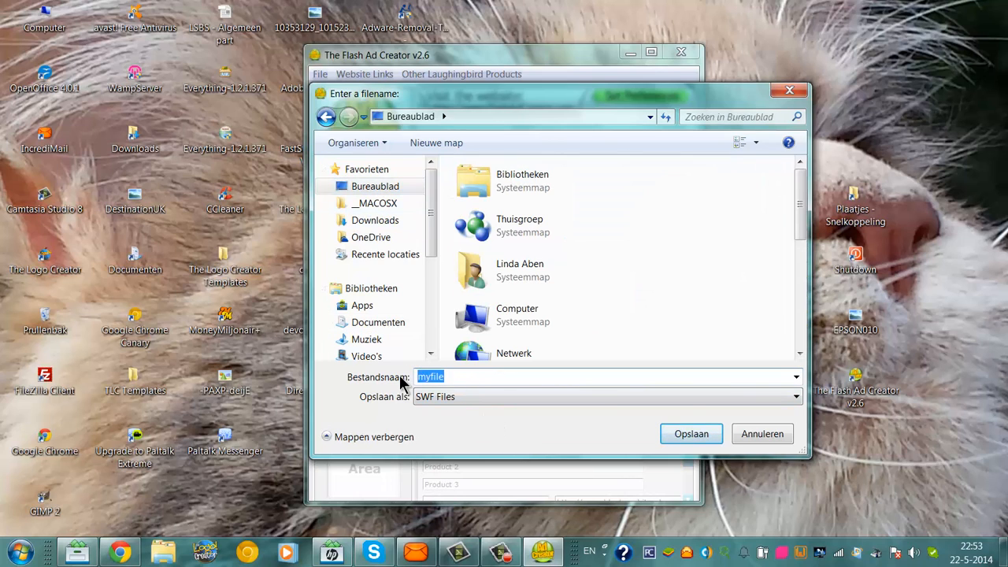
left_click(690, 438)
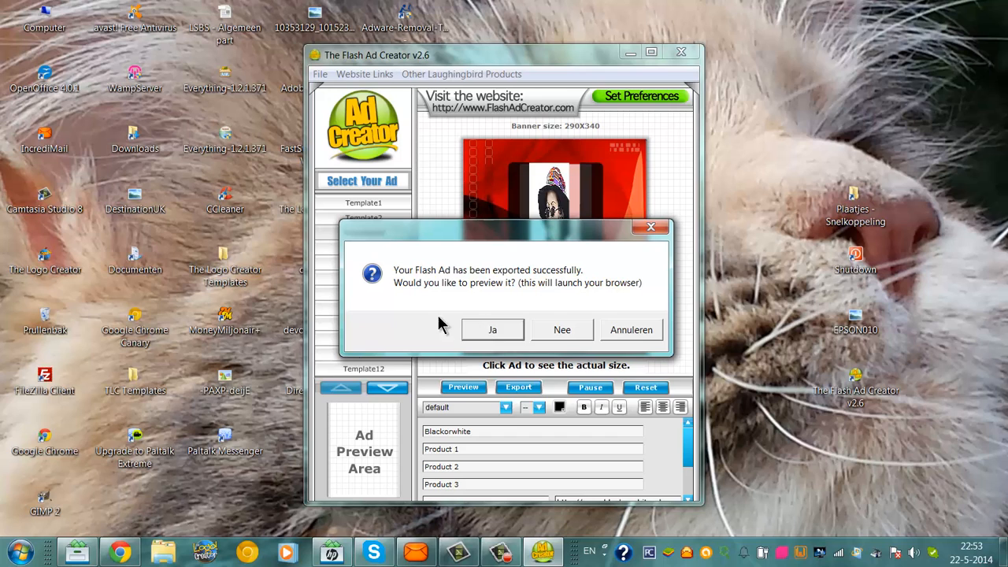
left_click(492, 330)
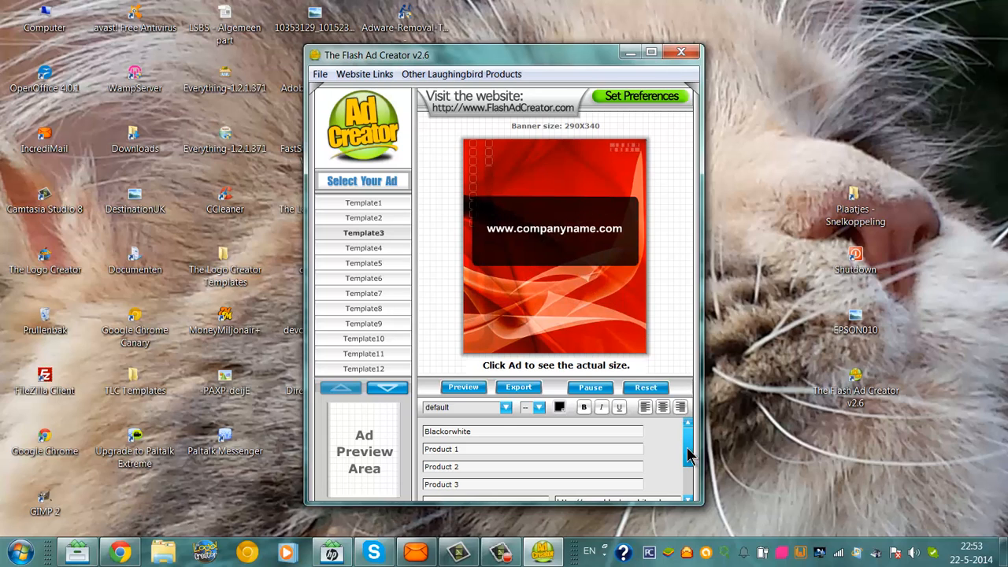
left_click_drag(687, 445, 682, 395)
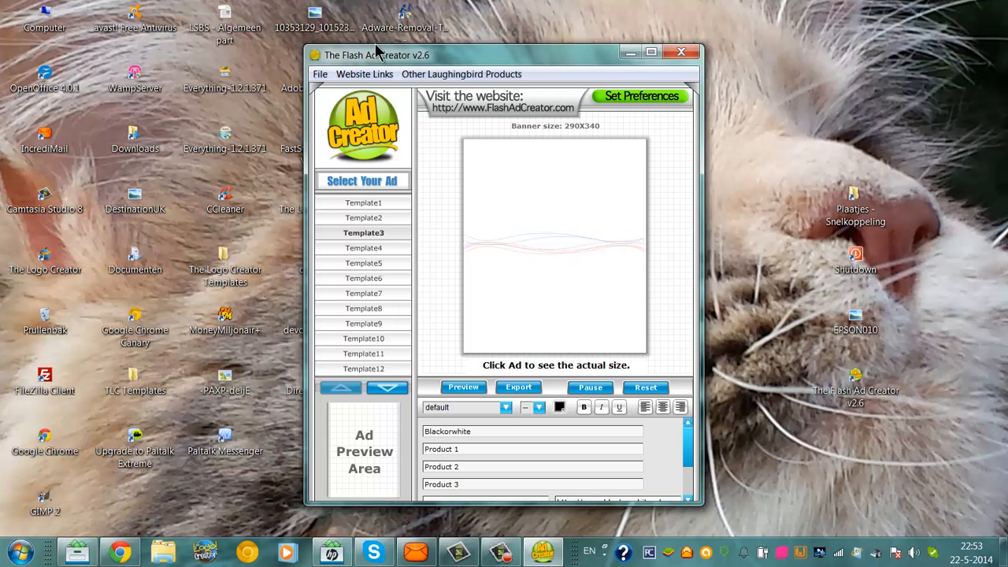
Step: Maximise The Flash Ad Creator, look over its menus and Template3's website and image fields, and minimise the window
left_click(651, 51)
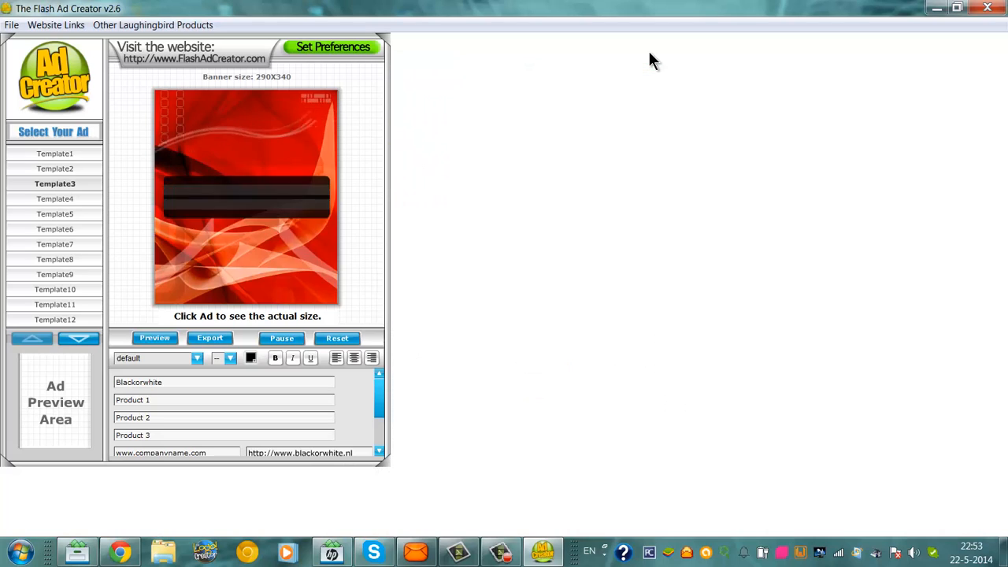
left_click(55, 26)
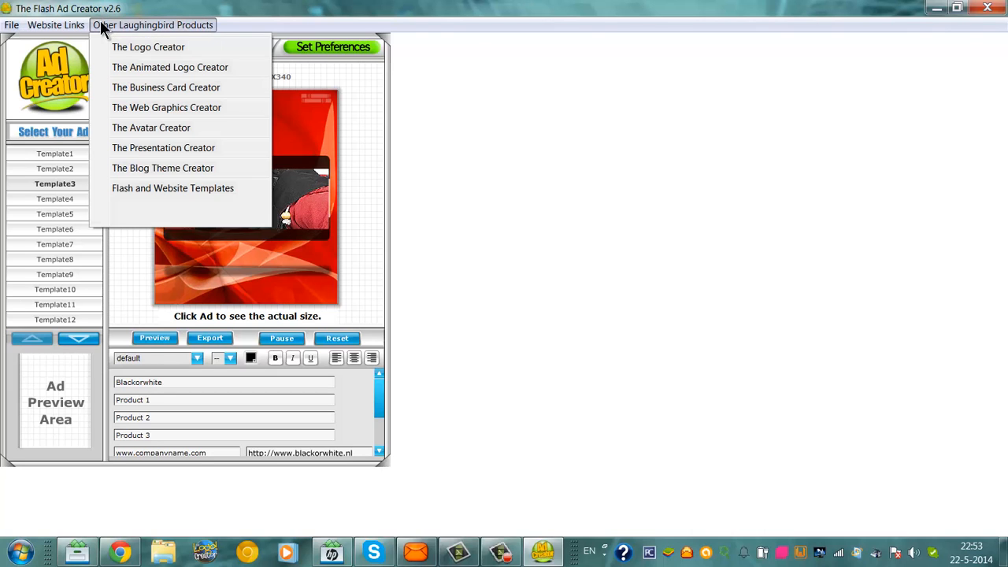
left_click(596, 229)
left_click_drag(377, 387, 377, 443)
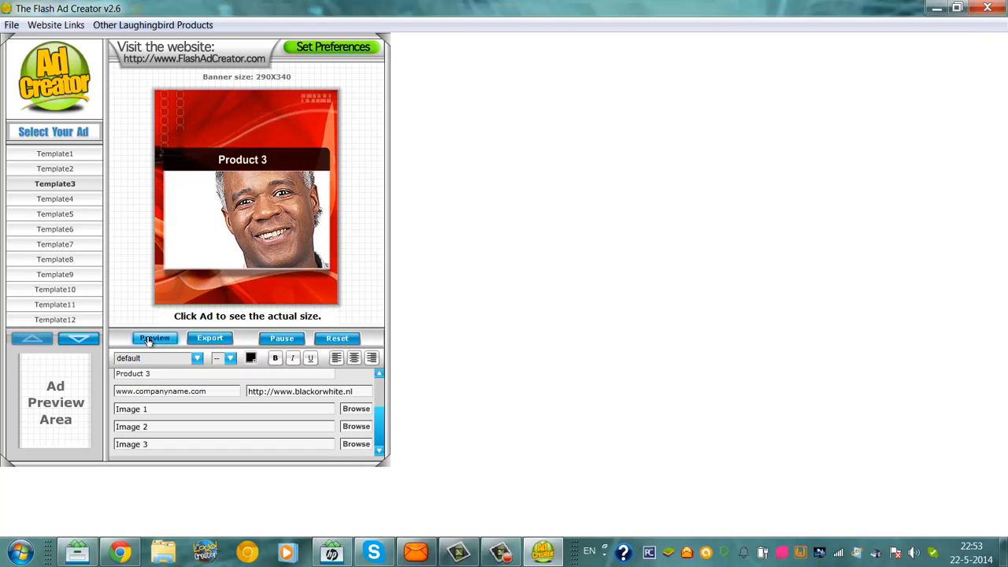
left_click(940, 8)
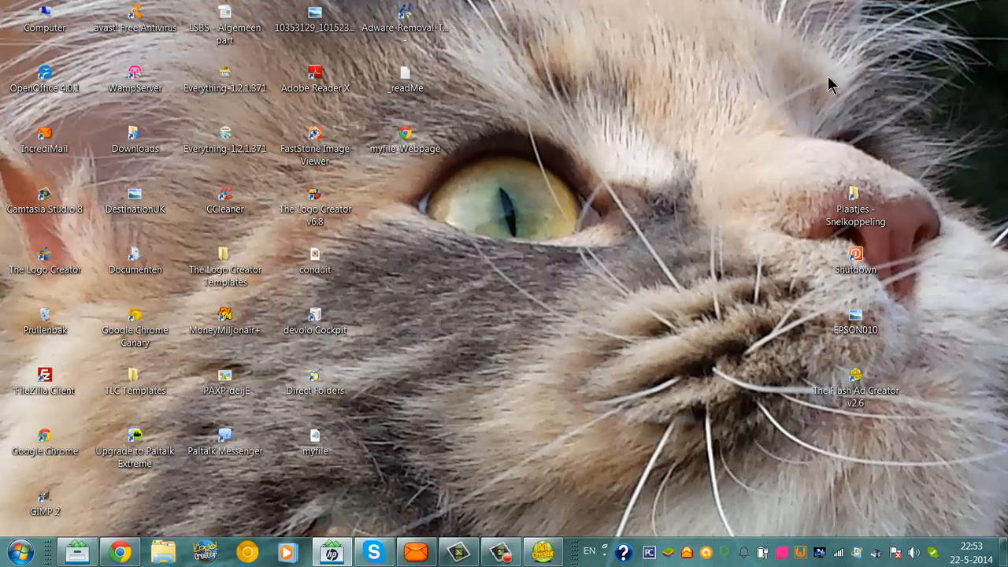
Step: Open the myfile_Webpage file from the desktop in Kladblok and maximise the window
double_click(387, 153)
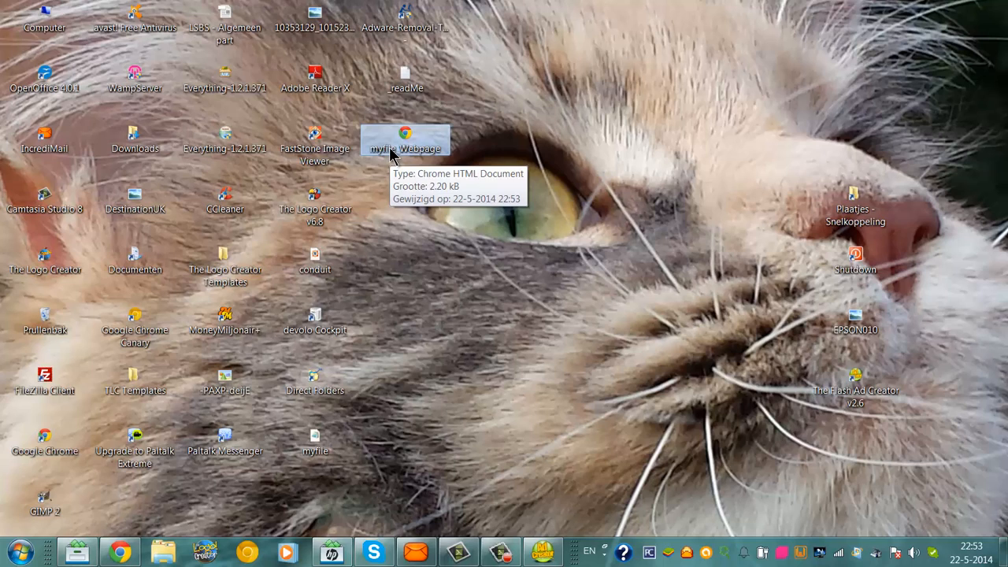
left_click(389, 150)
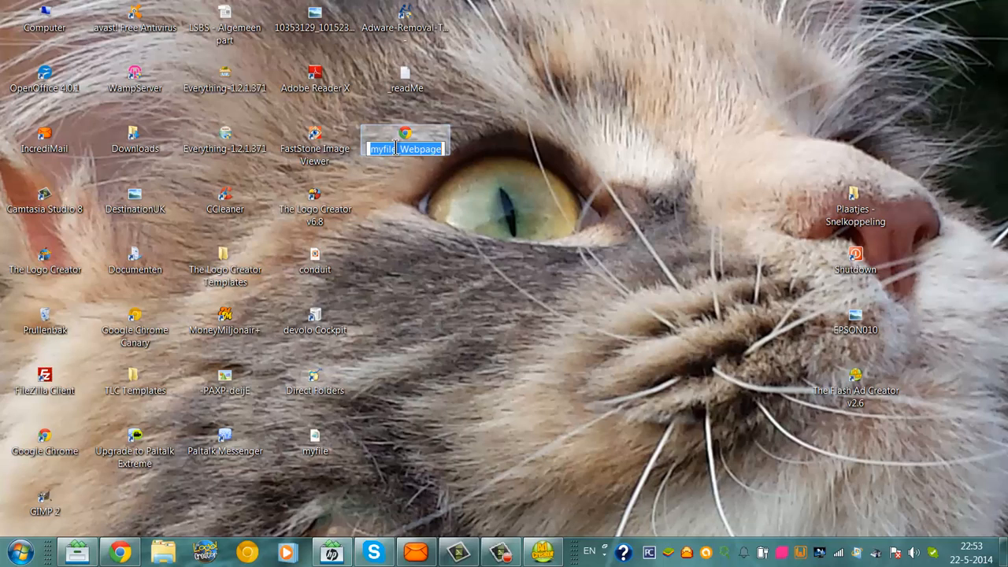
left_click(404, 140)
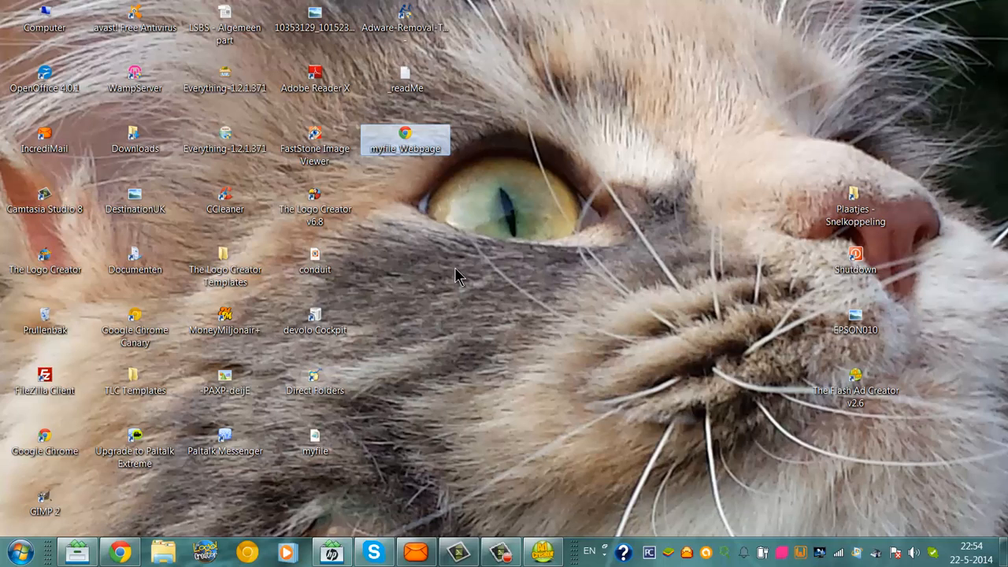
right_click(423, 150)
mouse_move(470, 228)
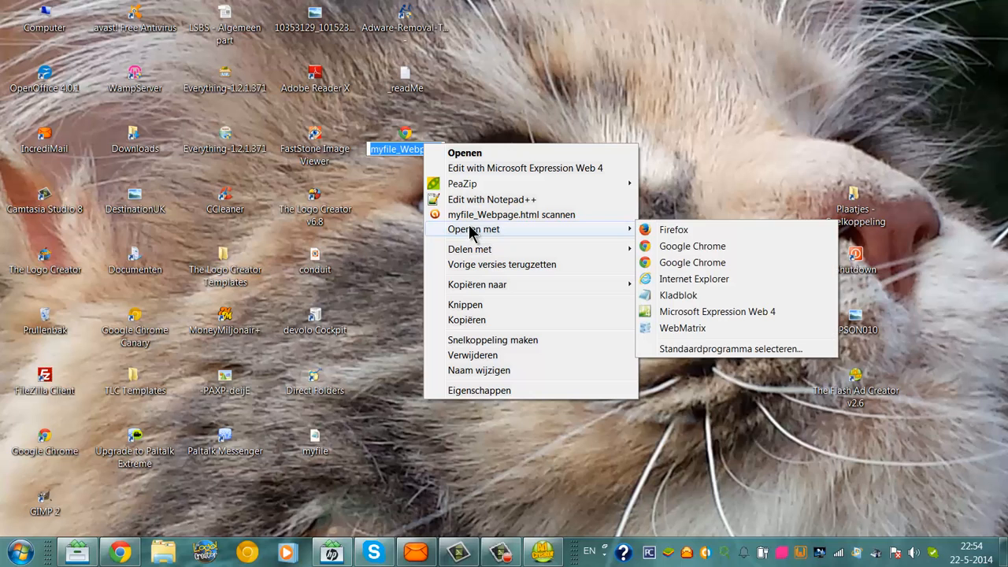
left_click(674, 298)
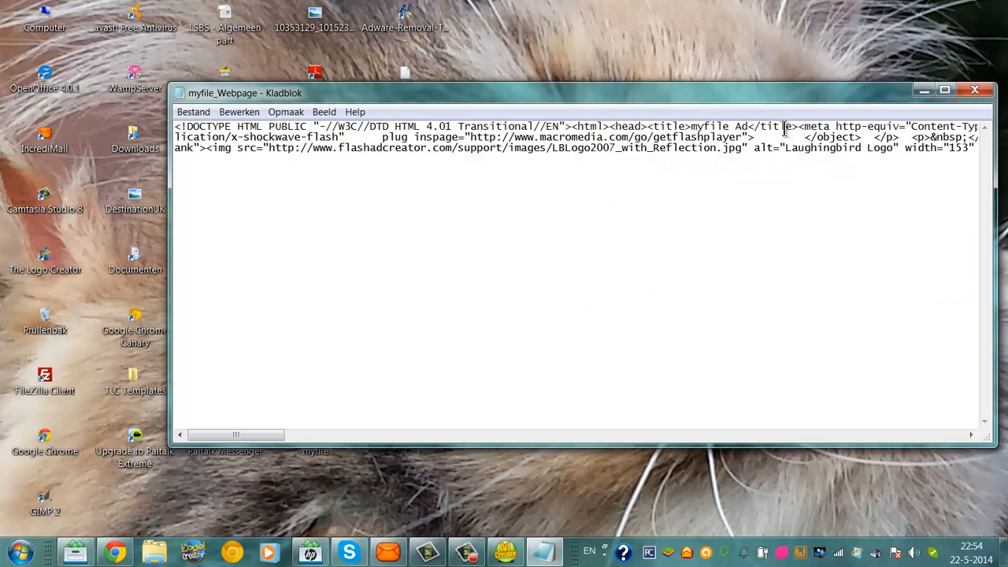
left_click(944, 91)
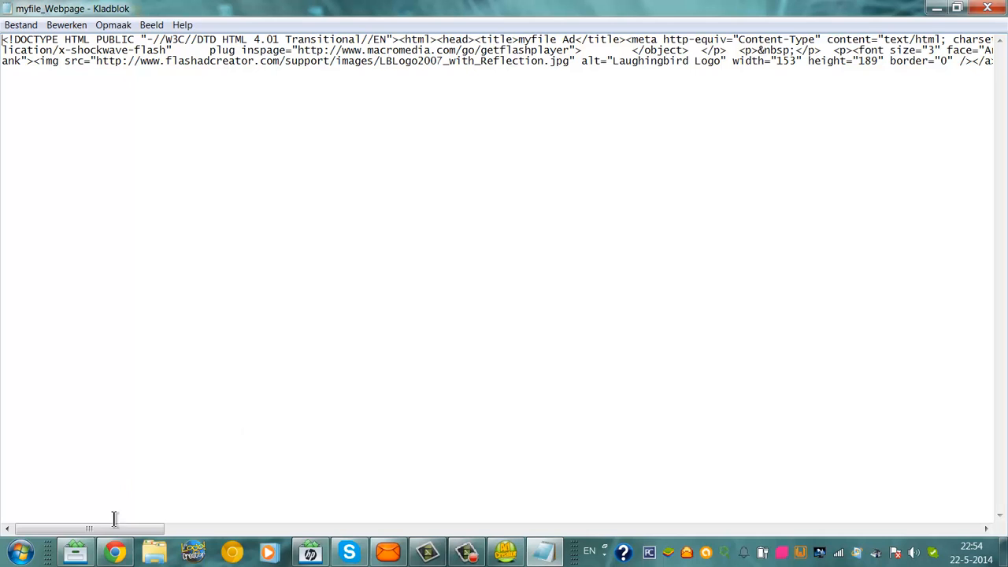
Step: Copy the entire HTML code of myfile_Webpage and minimise Kladblok
left_click_drag(112, 528, 87, 506)
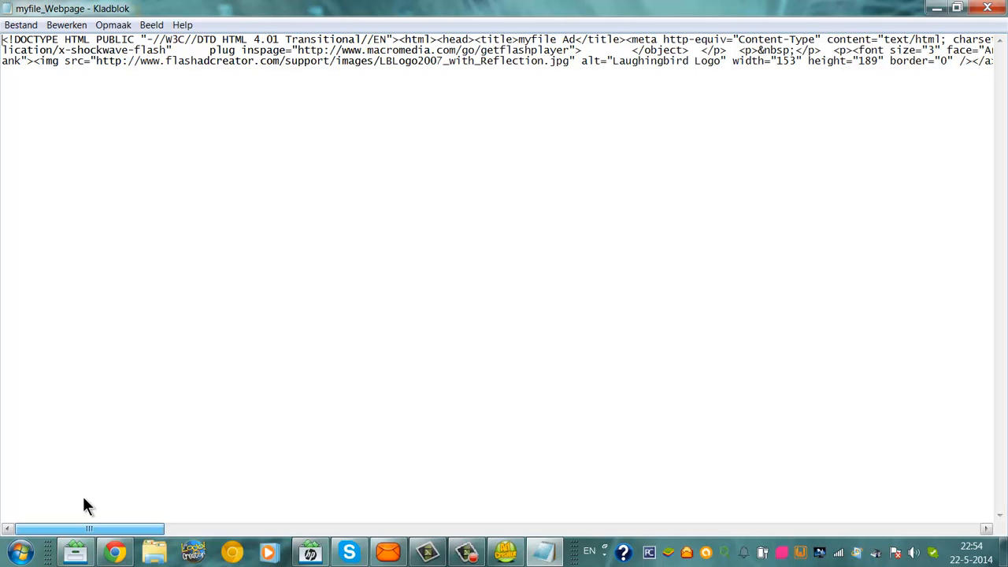
left_click_drag(84, 498, 900, 441)
left_click_drag(911, 315, 72, 118)
key("ctrl+a")
left_click(485, 130)
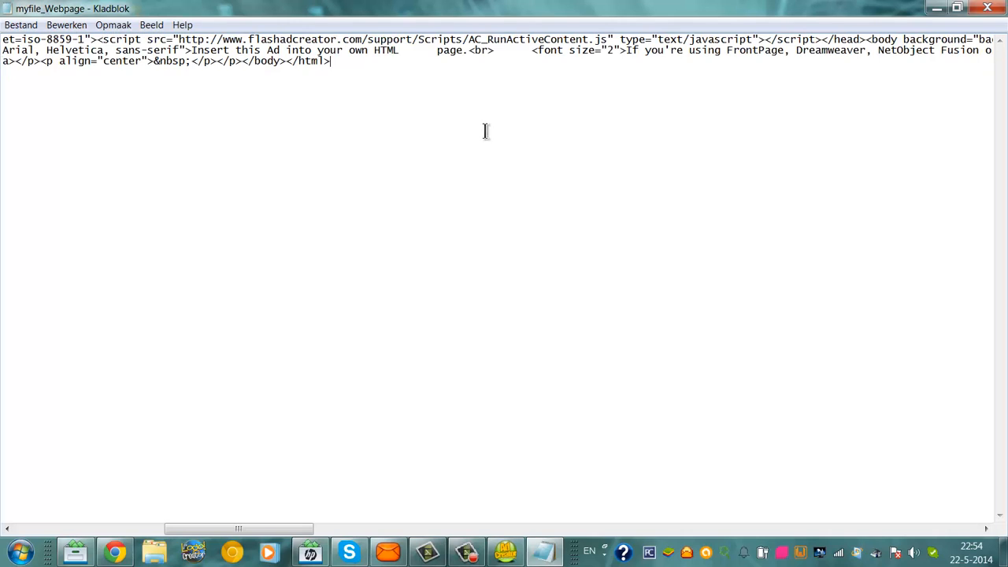
left_click_drag(604, 413, 3, 5)
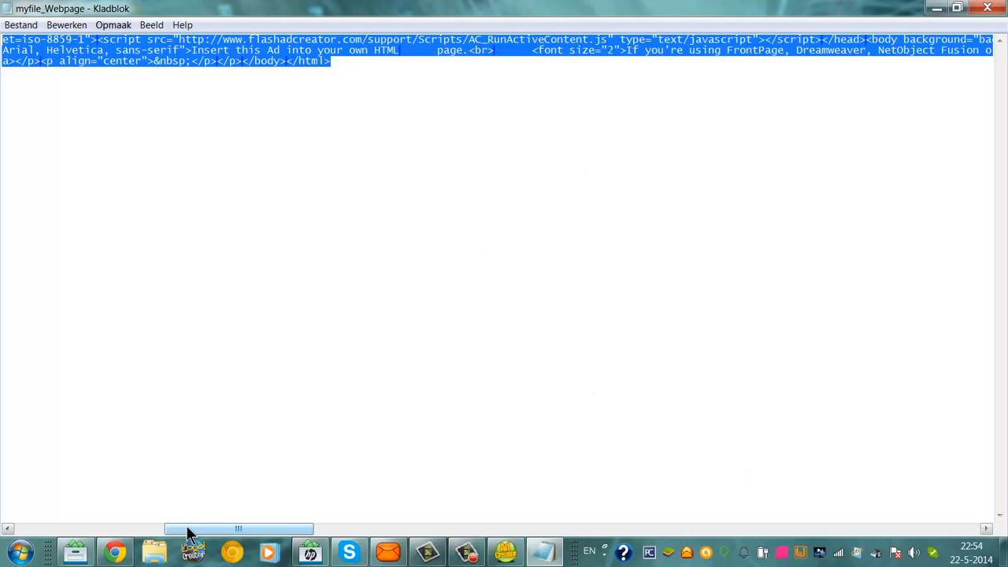
left_click_drag(187, 529, 35, 529)
left_click(56, 479)
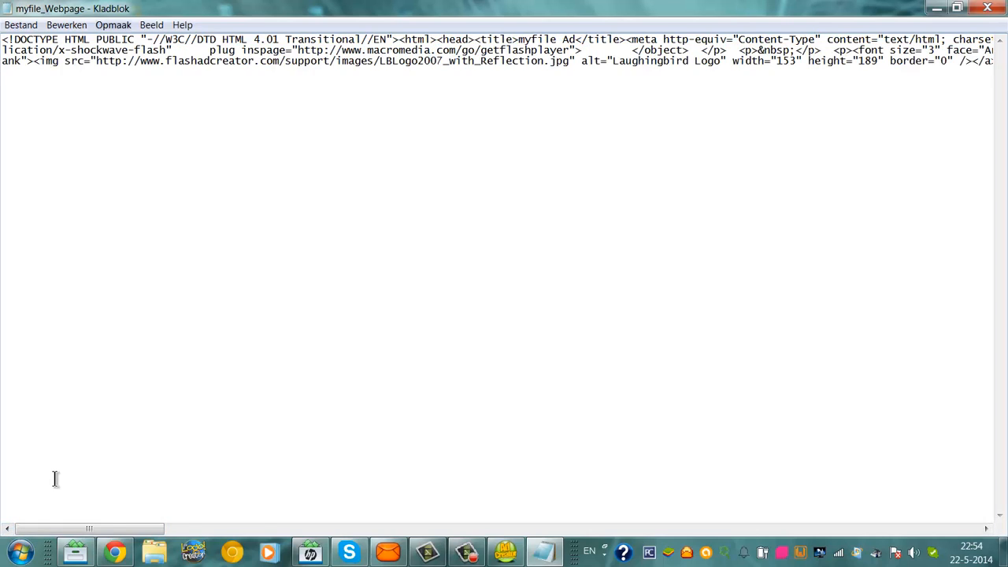
key("ctrl+a")
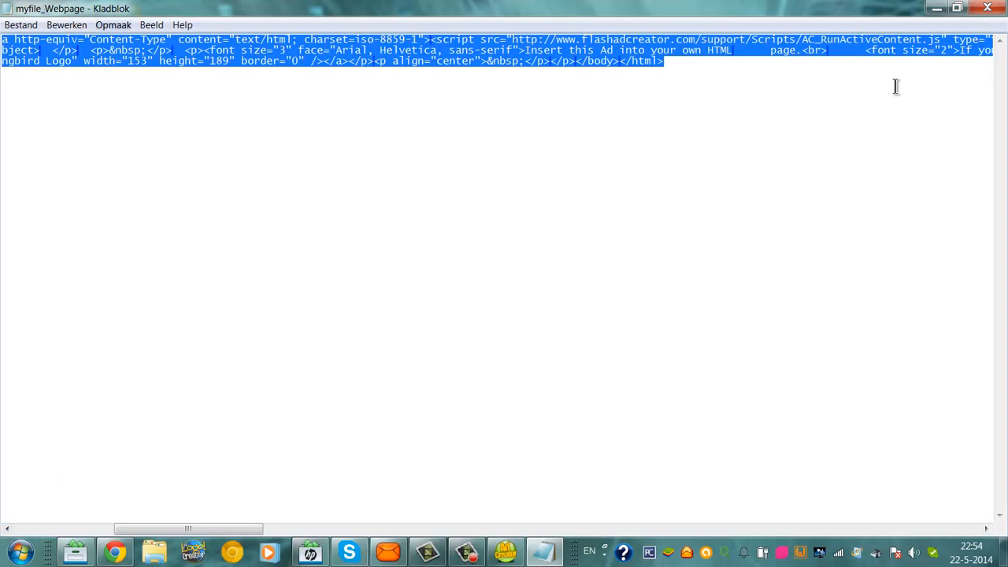
left_click(934, 14)
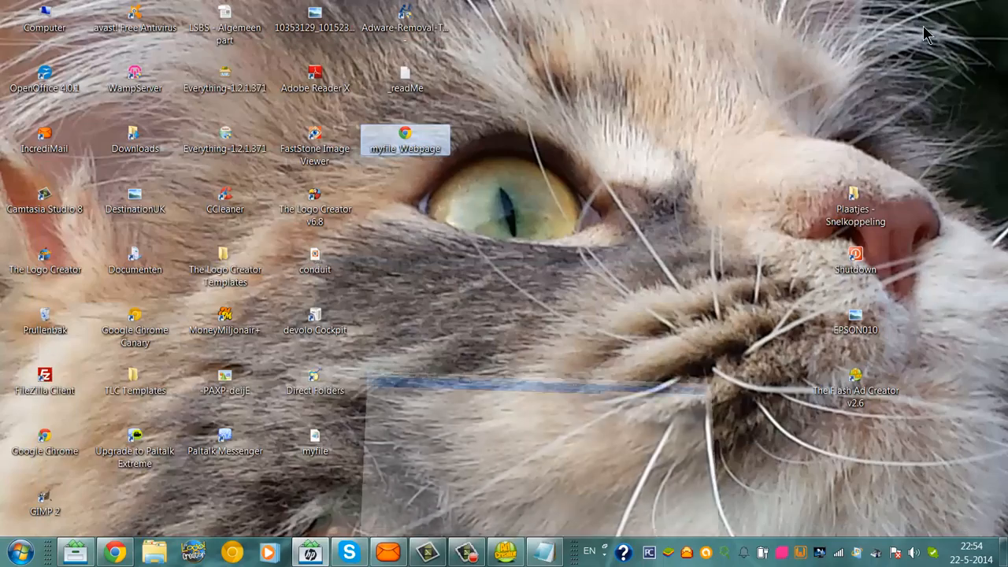
Step: Switch to Chrome and replace the Joomla article's YouTube iframe source code with the copied Flash ad HTML
left_click(122, 555)
left_click(118, 554)
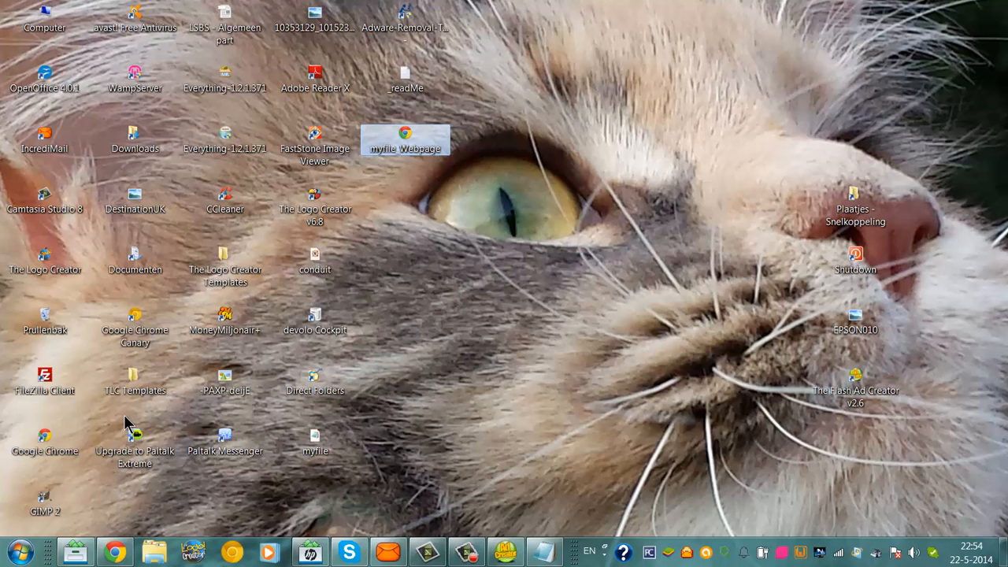
left_click(117, 551)
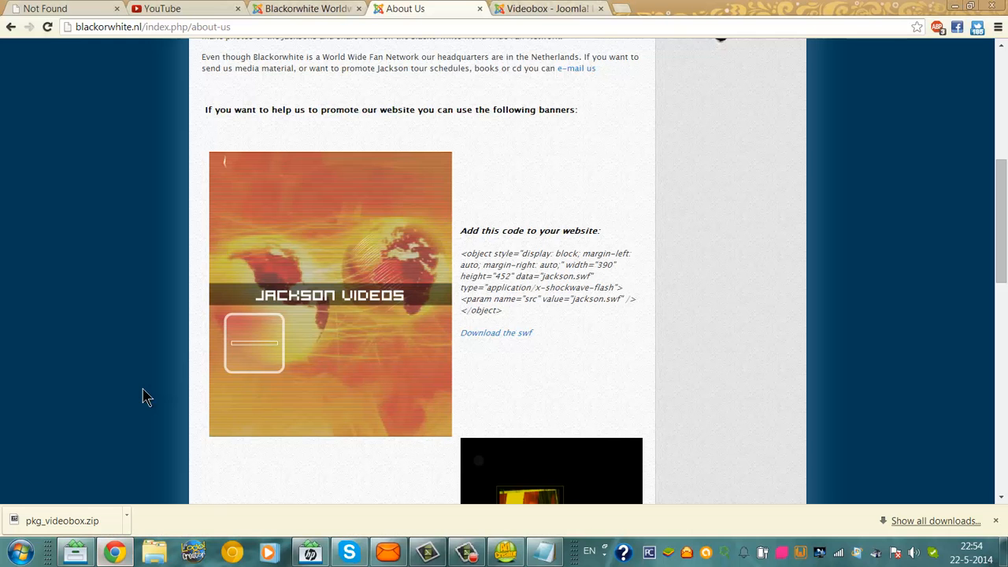
left_click(267, 8)
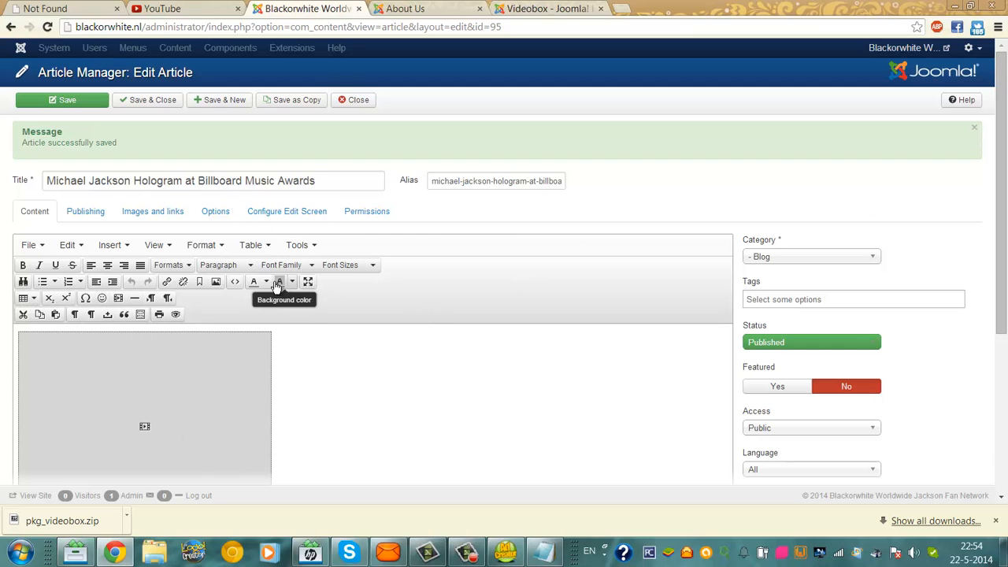
left_click(237, 282)
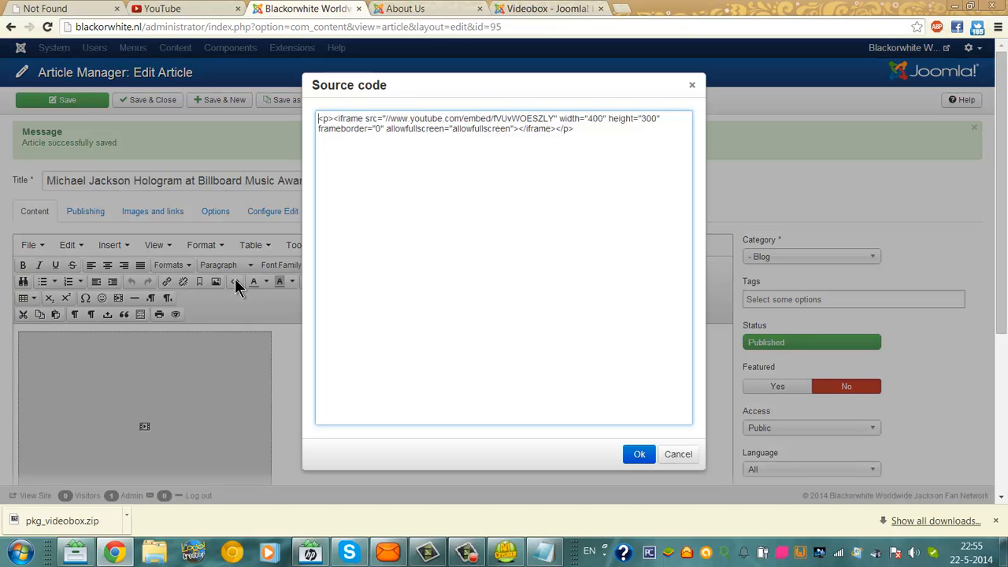
left_click_drag(666, 172, 191, 99)
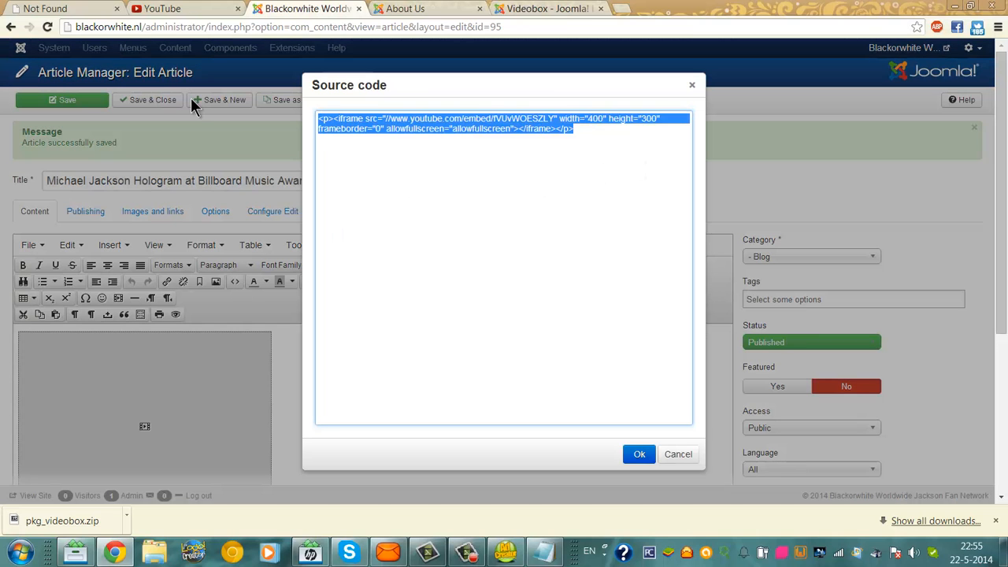
key("BackSpace")
key("ctrl+v")
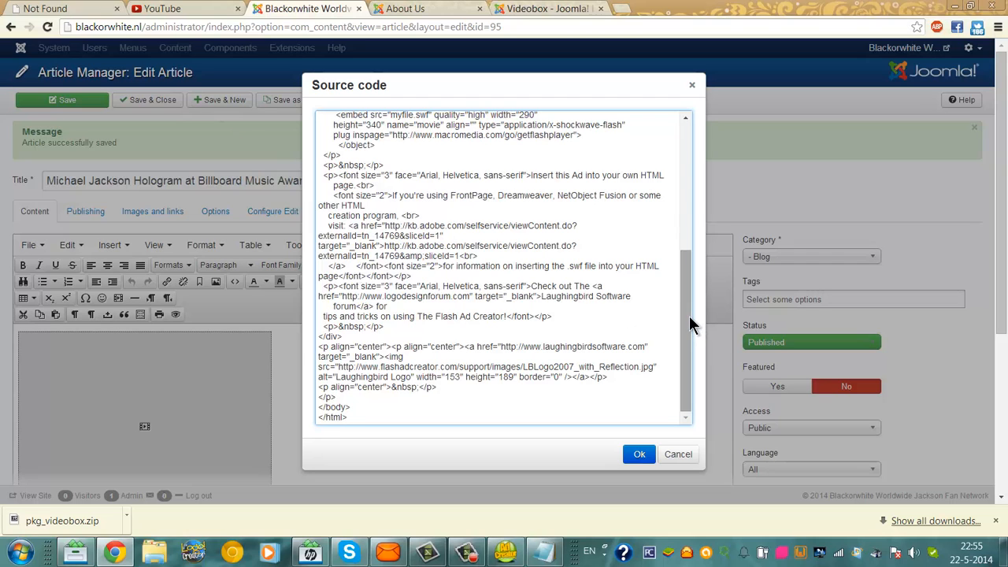
Step: Read through the pasted Flash ad code in the article's source editor and view the About Us page's banner embed code
left_click_drag(690, 340, 670, 203)
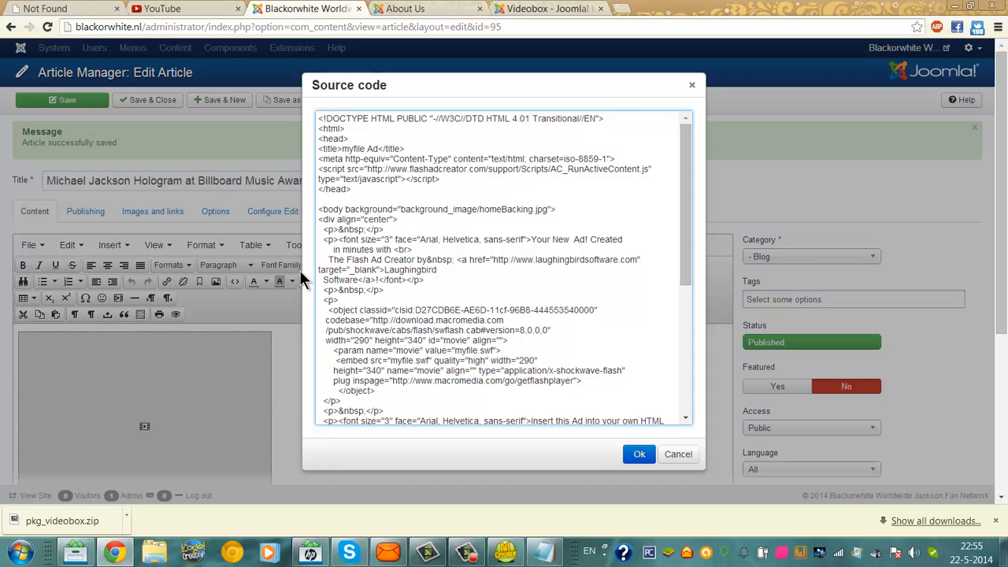
left_click(541, 10)
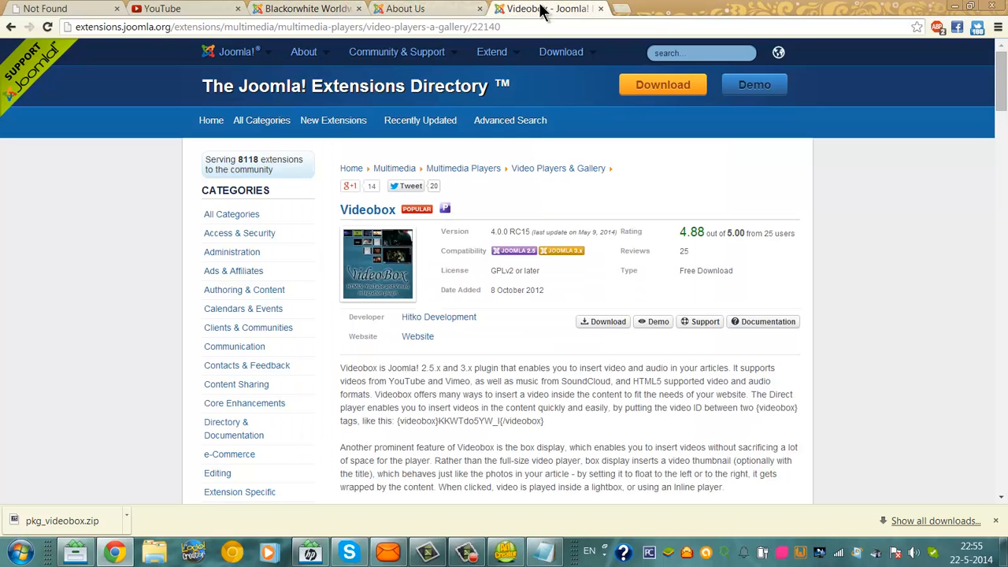
left_click(403, 9)
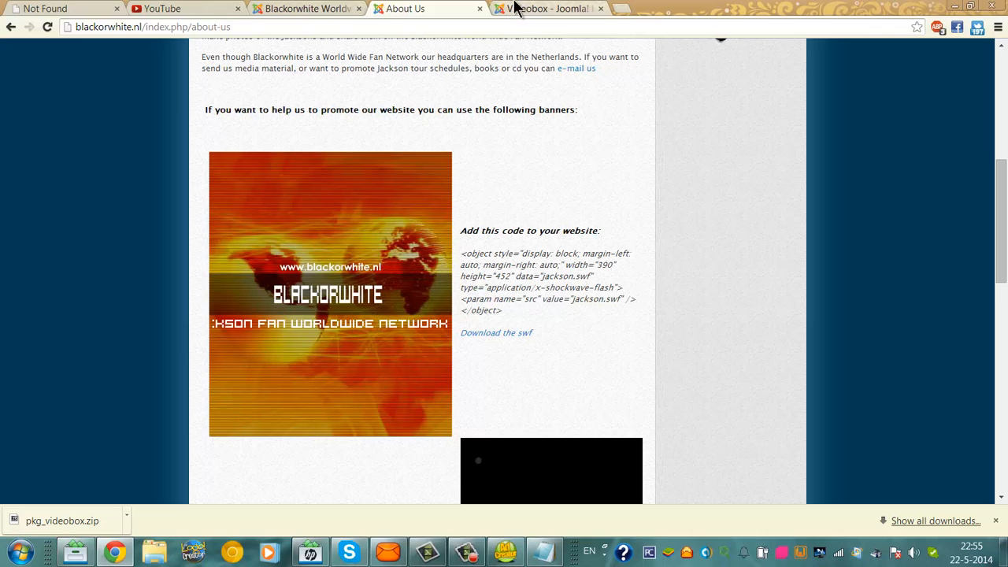
left_click(319, 8)
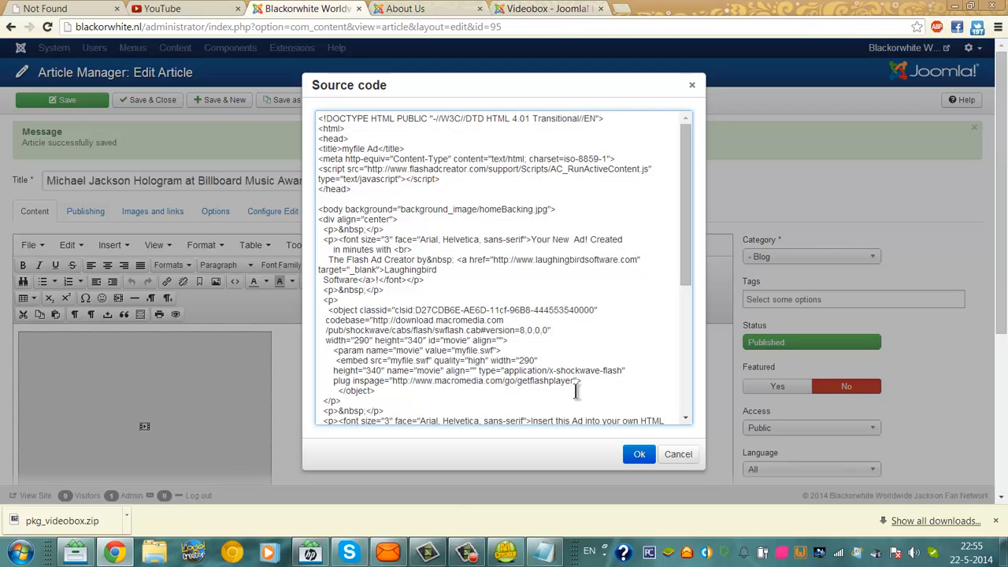
left_click_drag(685, 239, 691, 367)
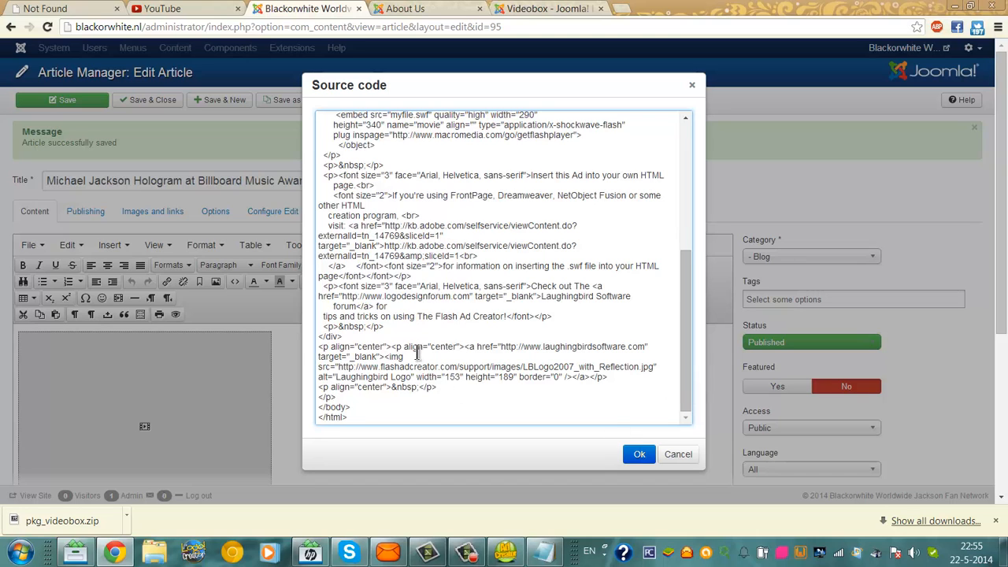
left_click_drag(686, 266, 669, 130)
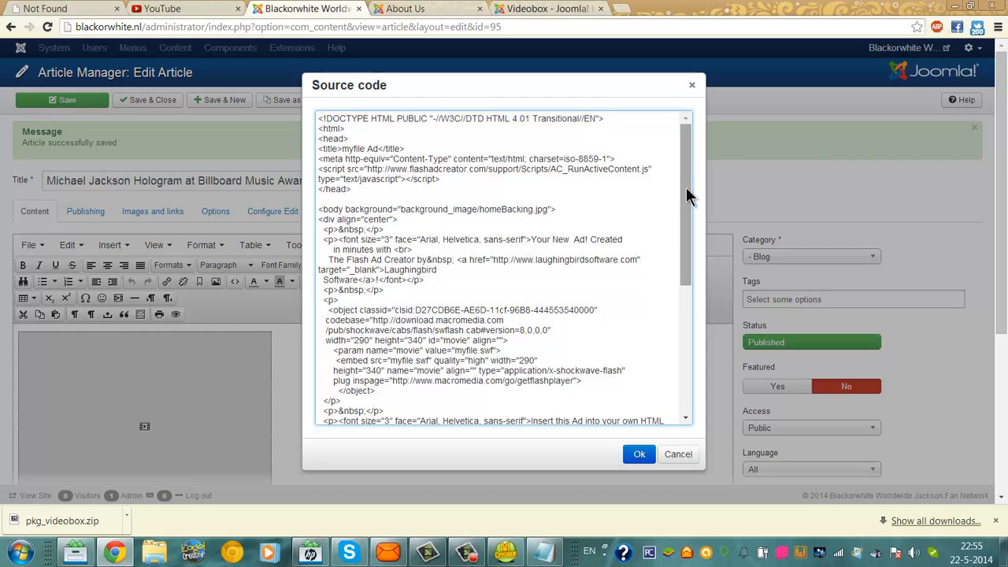
left_click_drag(687, 192, 711, 270)
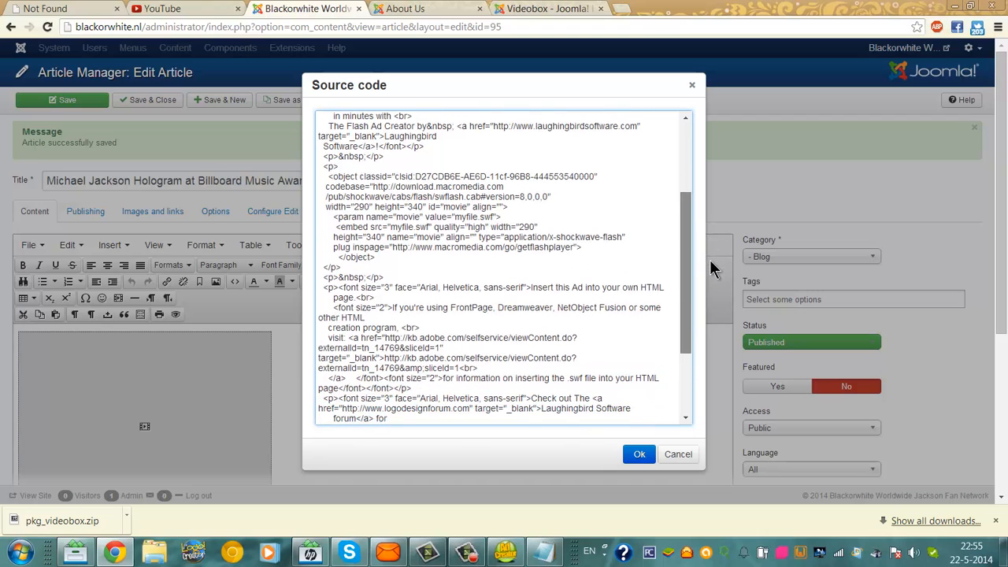
Step: Compare the About Us page's banner embed code with the object and myfile.swf lines in the article's source code
left_click(586, 15)
left_click(320, 8)
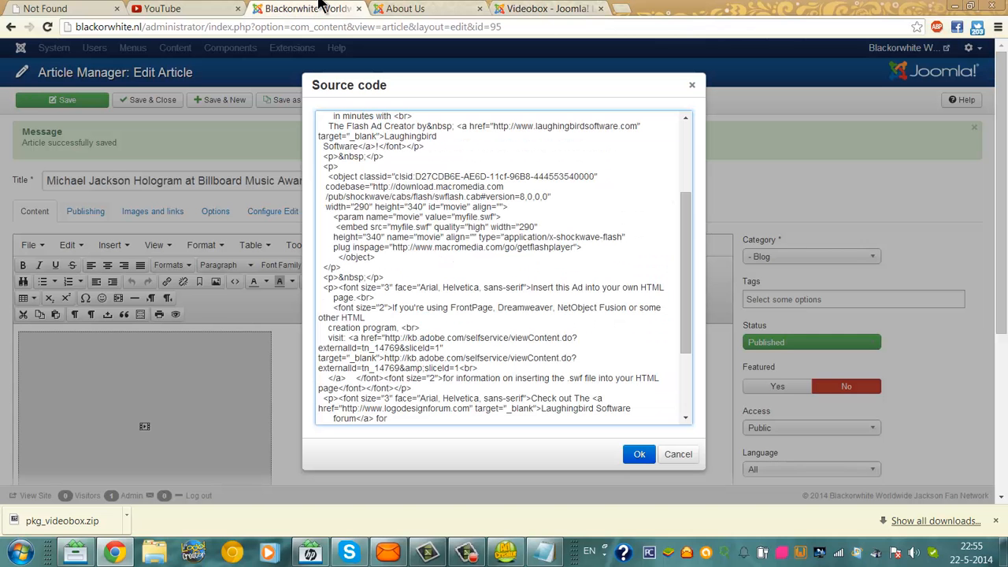
left_click(213, 8)
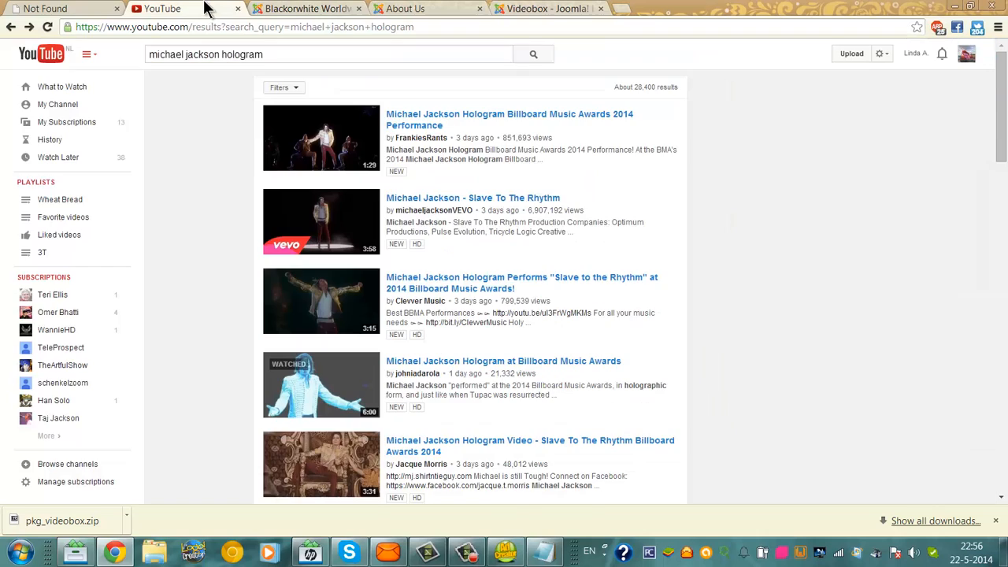
left_click(387, 8)
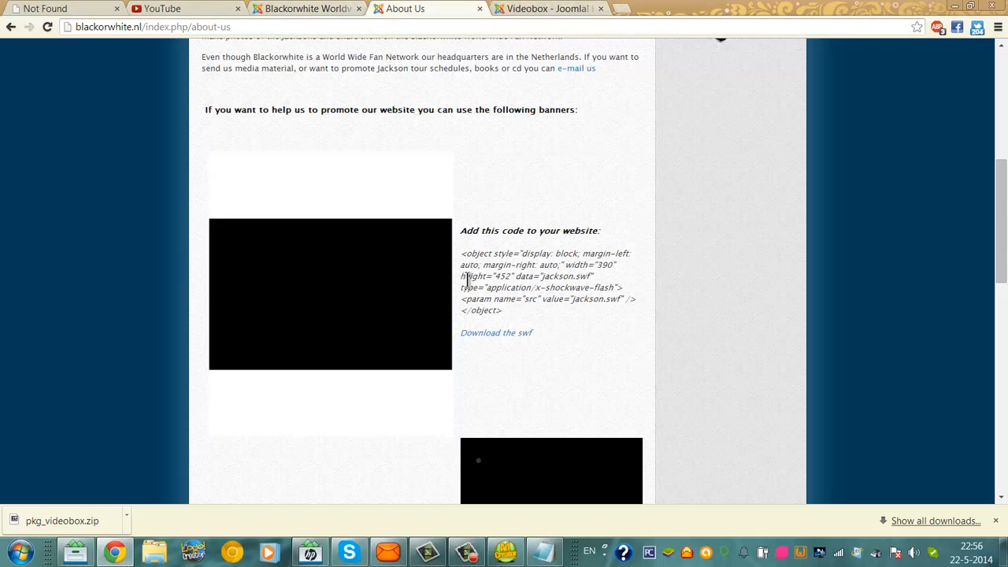
left_click(547, 8)
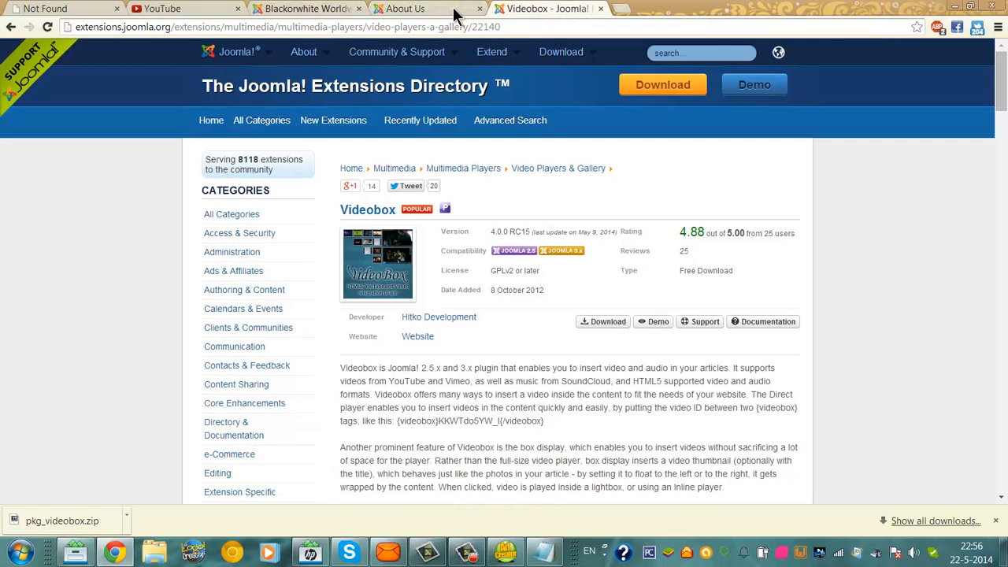
left_click(425, 9)
left_click(276, 8)
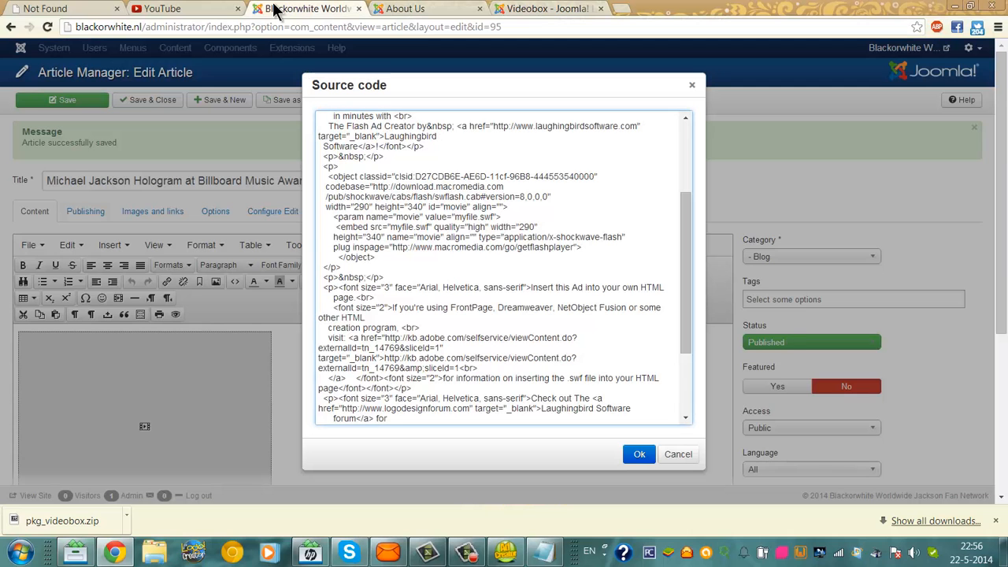
mouse_move(684, 293)
left_mouse_down()
mouse_move(698, 353)
mouse_move(683, 293)
left_mouse_up()
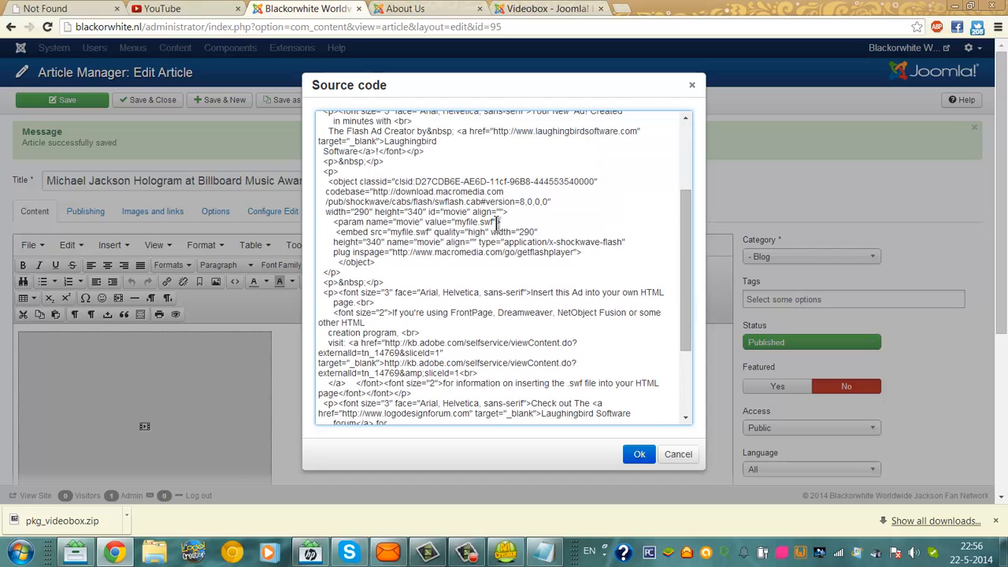
Step: Copy myfile.swf from the source code's movie parameter into a new Kladblok note, and return to the article's source code
left_click_drag(497, 222, 462, 224)
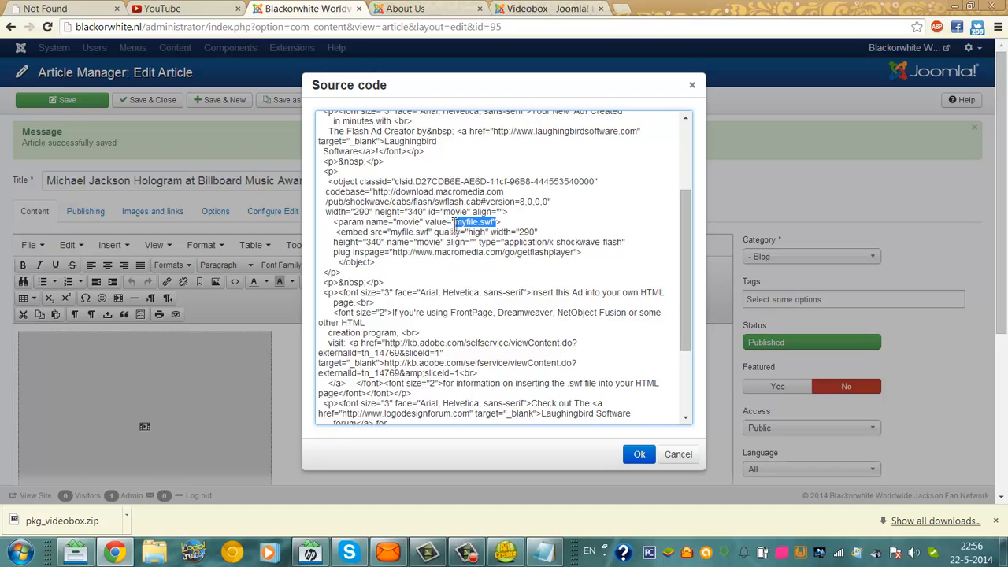
left_click(21, 553)
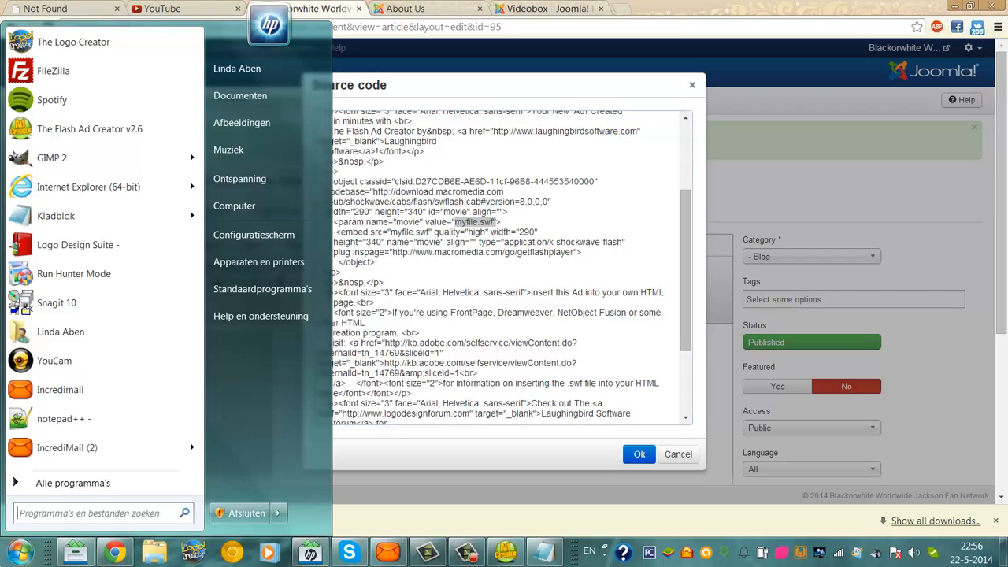
left_click(56, 215)
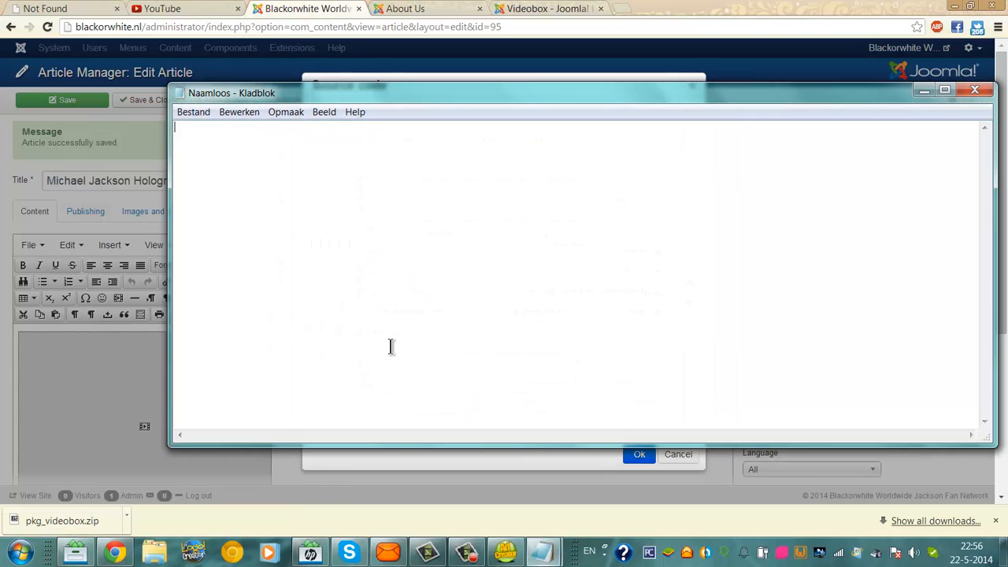
type("myfile.swf\"")
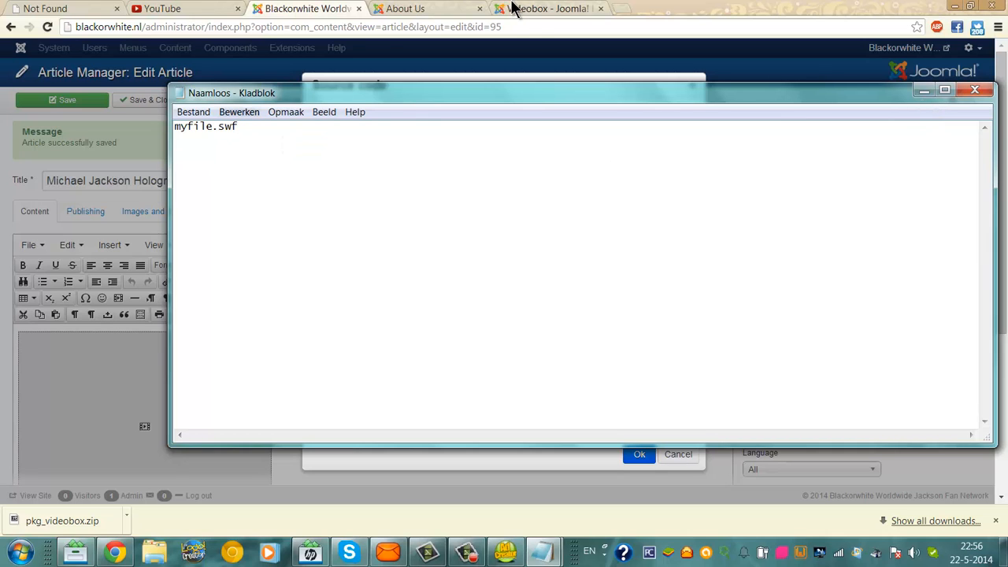
left_click(536, 26)
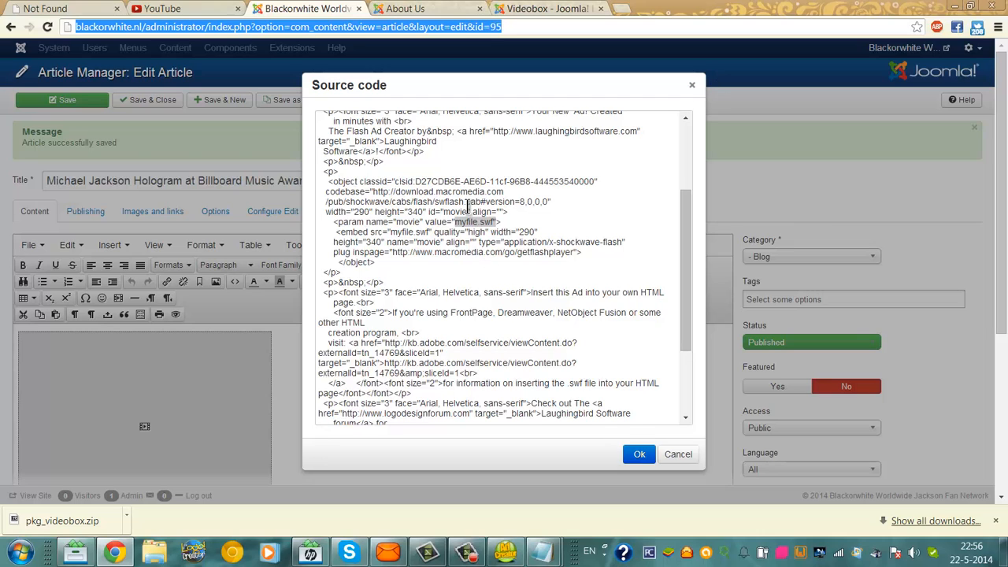
left_click(514, 226)
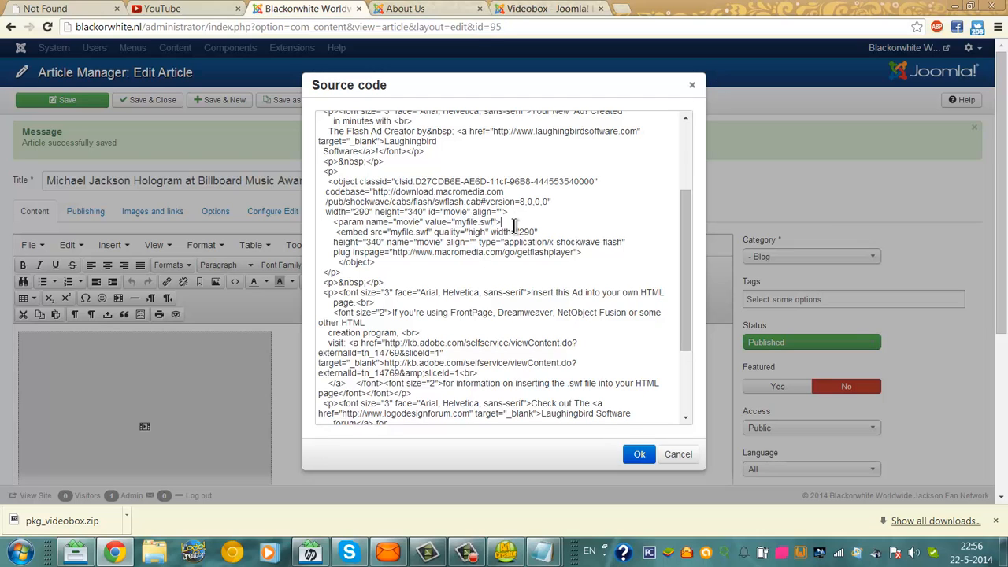
Step: Switch to The Flash Ad Creator and export the banner to the desktop (Bureaublad) as an SWF file named jackson5
left_click(470, 555)
left_click(506, 553)
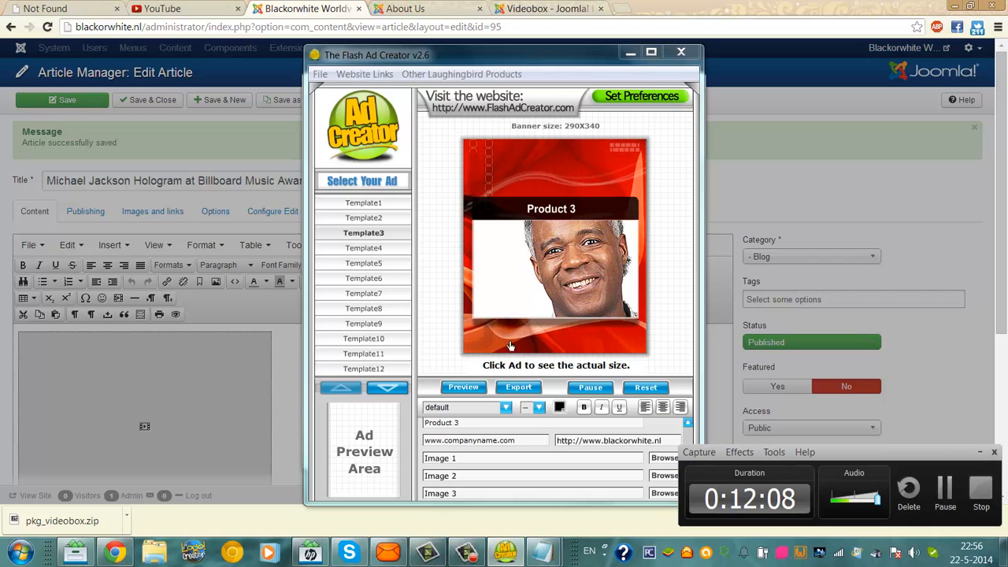
left_click(516, 387)
left_click(535, 265)
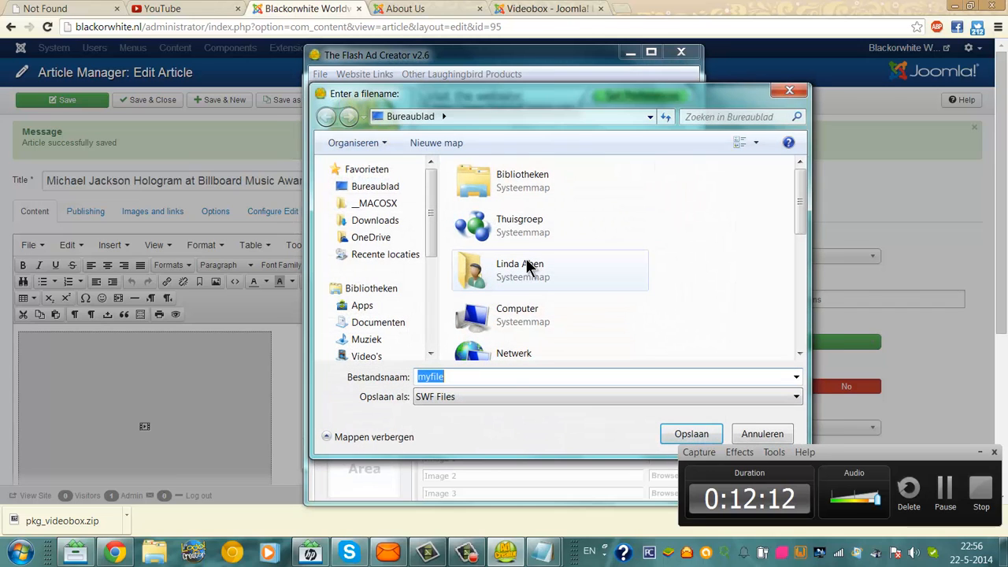
key("BackSpace")
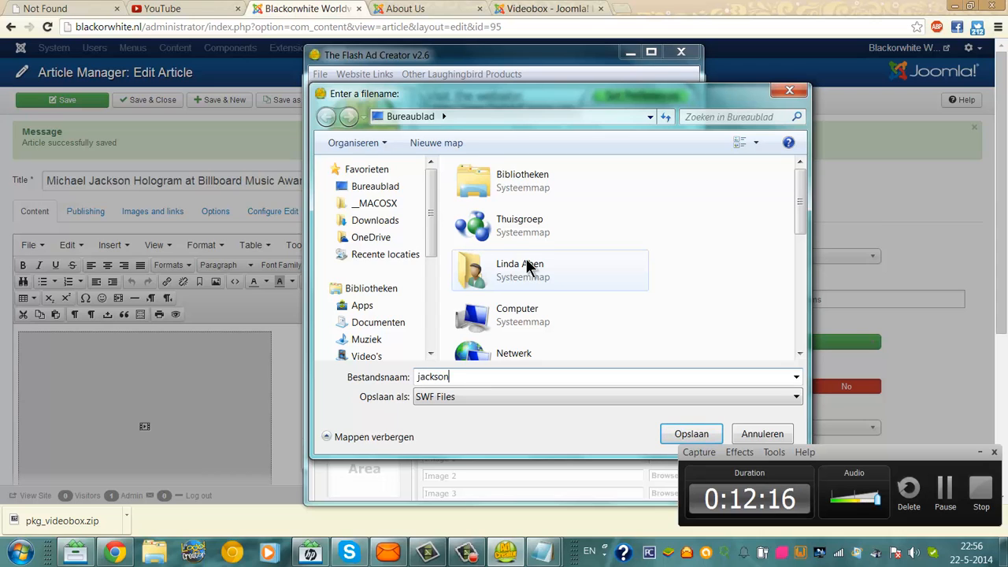
type("jackson")
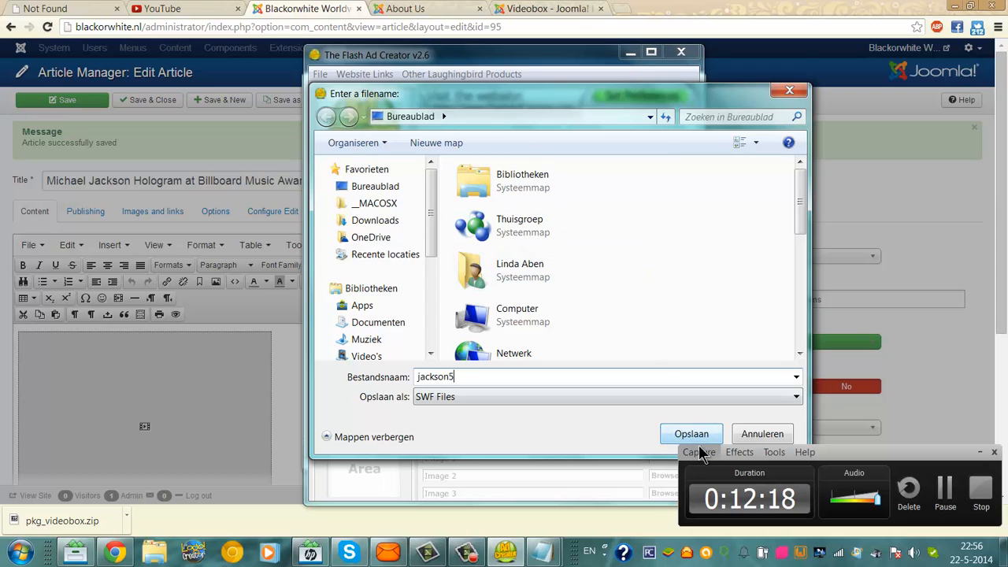
type("5")
left_click(691, 434)
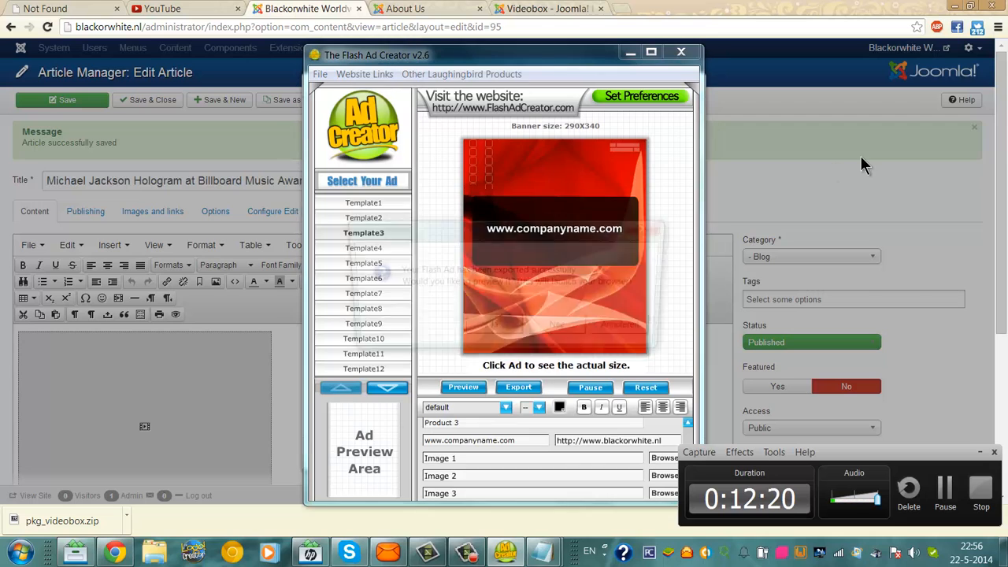
left_click(496, 336)
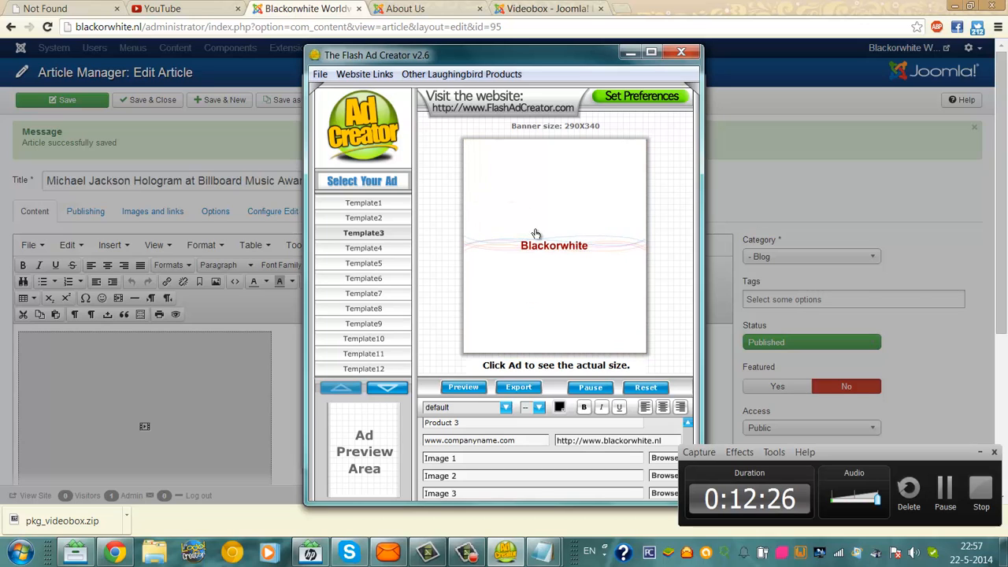
Step: Close the article's source code without applying it, and open the httpdocs folder on ftp.blackorwhite.nl in FileZilla
left_click(816, 201)
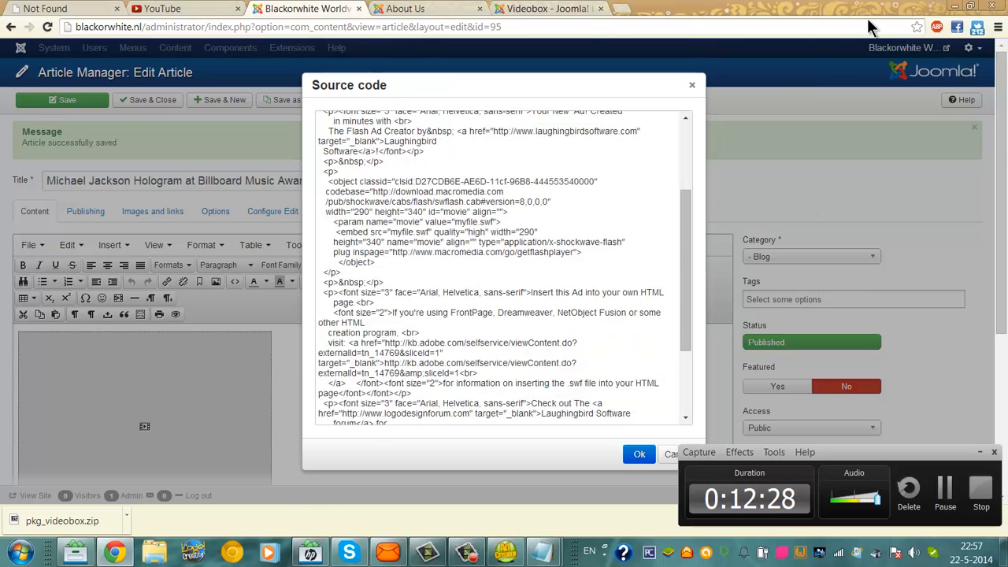
left_click(691, 86)
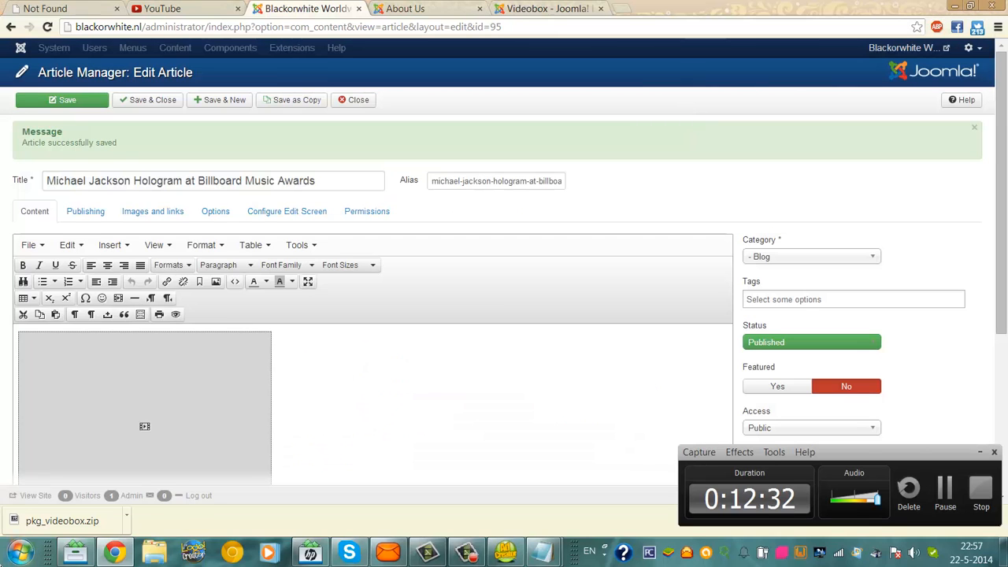
key("super")
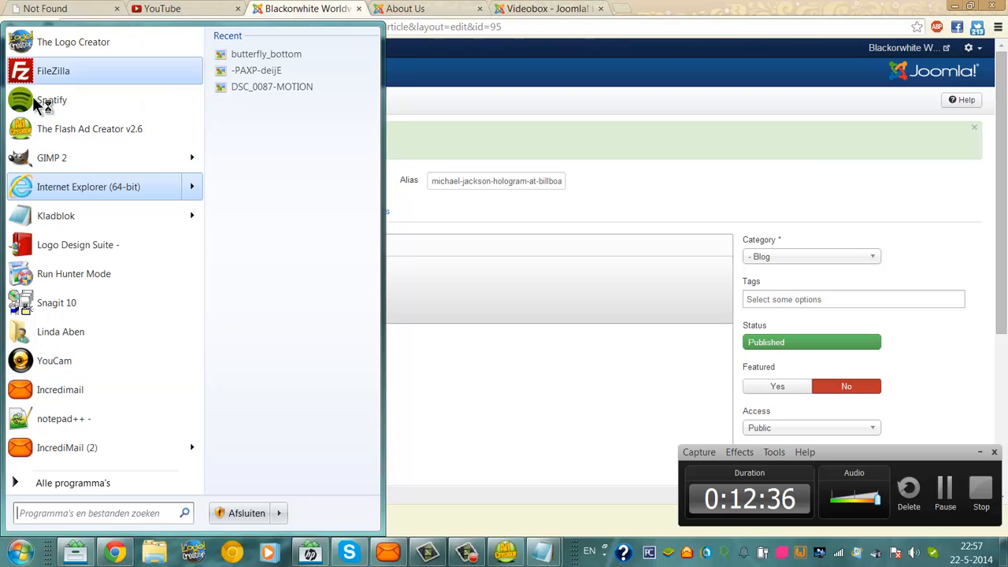
left_click(52, 72)
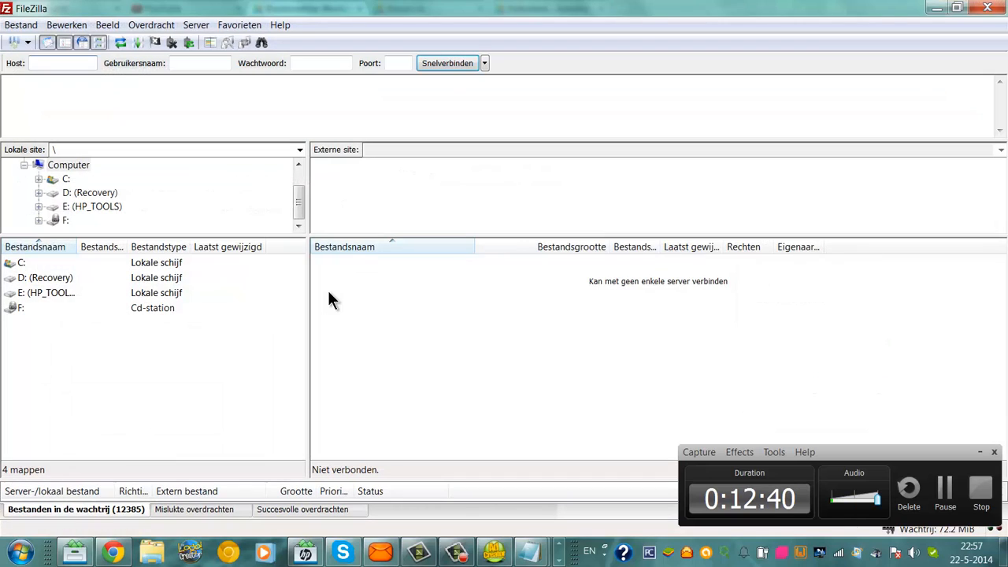
left_click(485, 63)
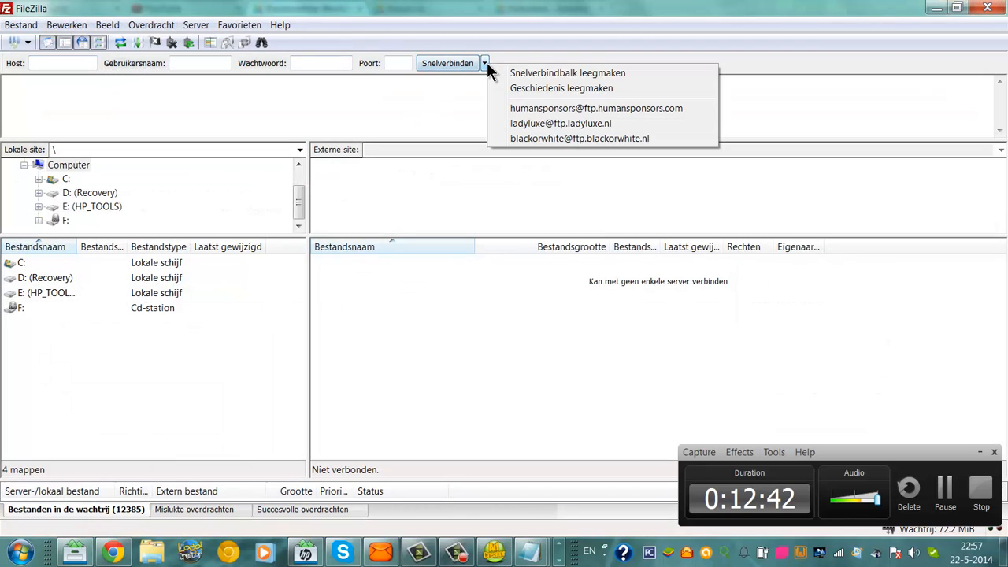
left_click(532, 138)
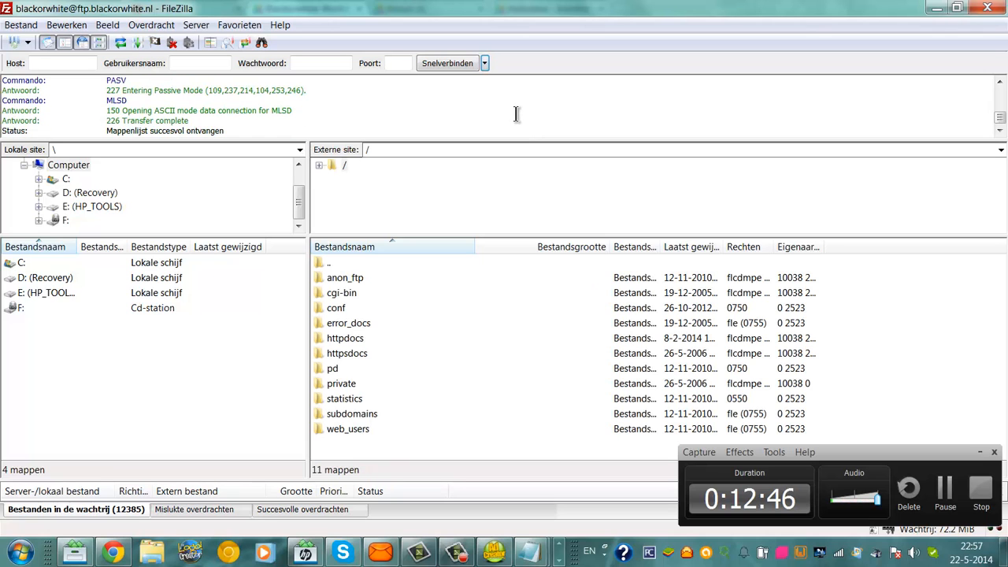
double_click(323, 339)
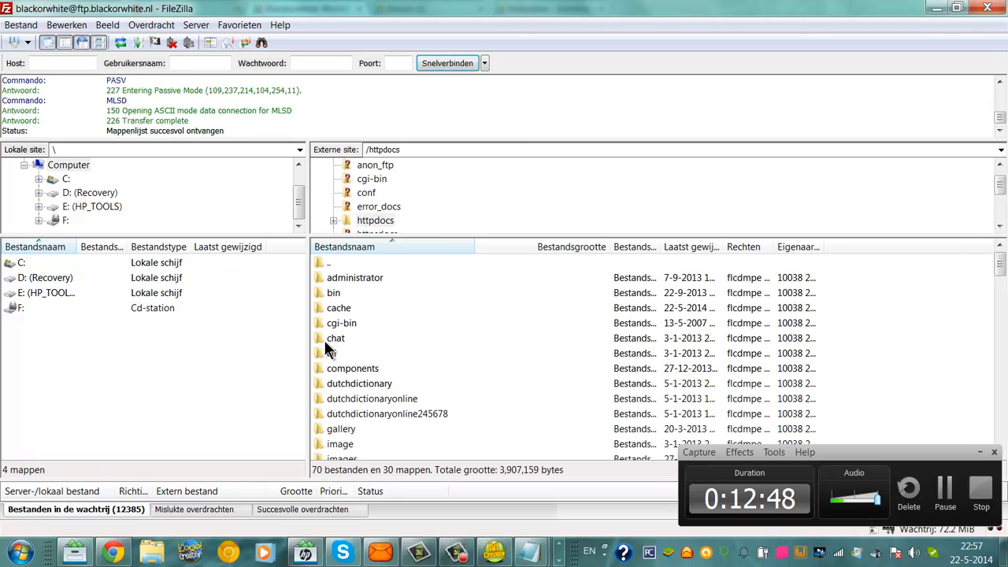
Step: Browse the local C: drive's folders, including Documents and Settings and HP, in an enlarged local folder tree to find the exported banner's location
double_click(12, 265)
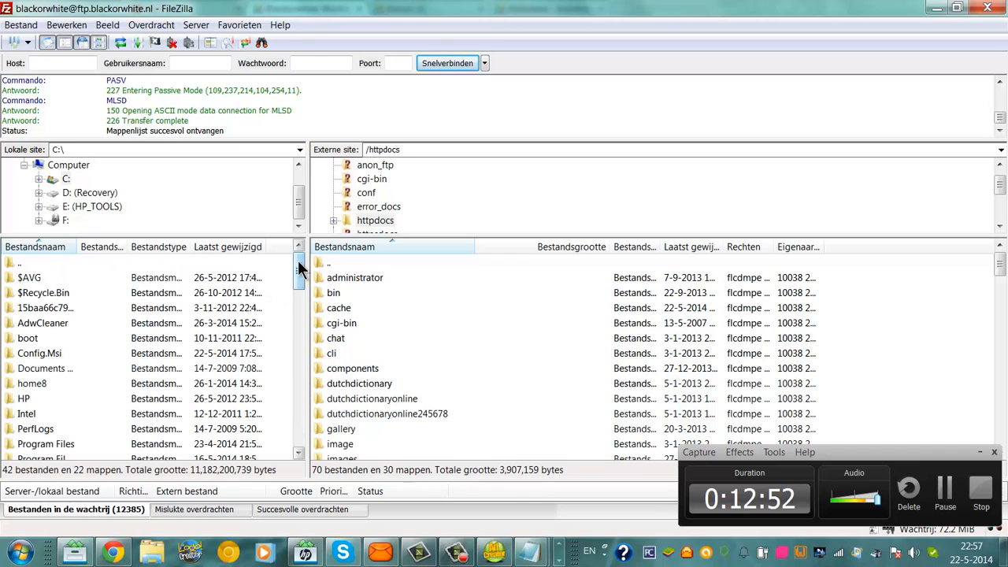
left_click_drag(294, 272, 301, 234)
double_click(28, 265)
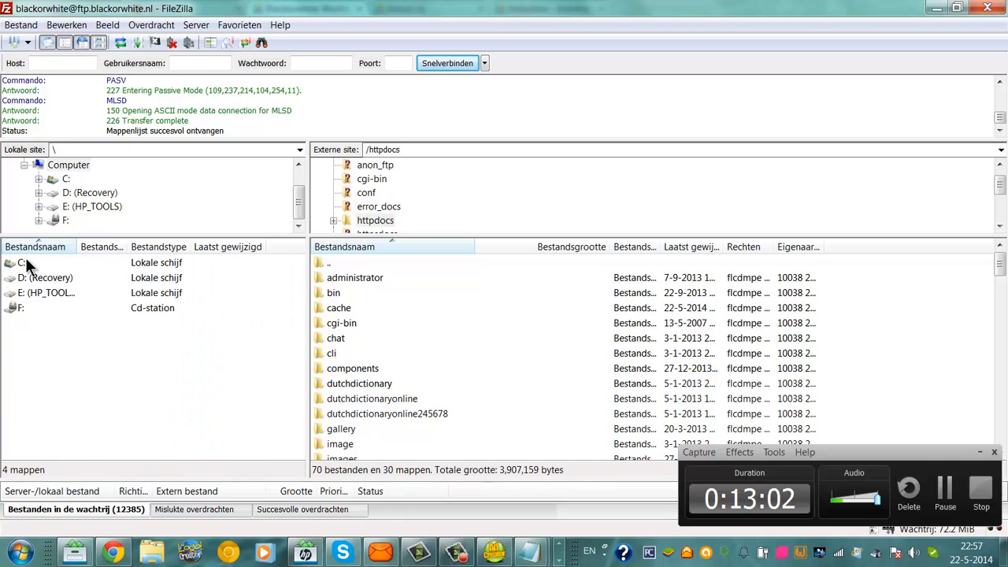
double_click(28, 264)
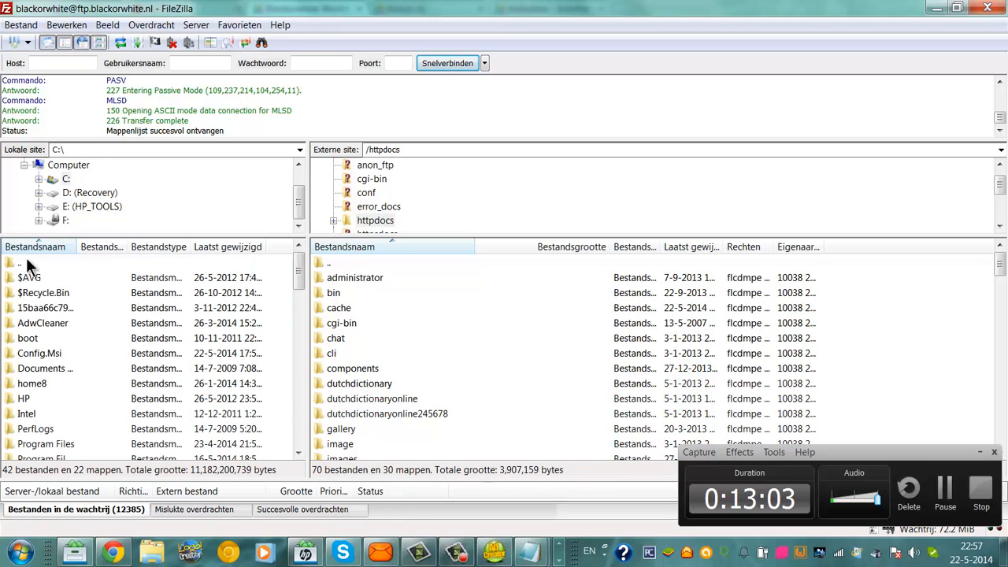
double_click(61, 366)
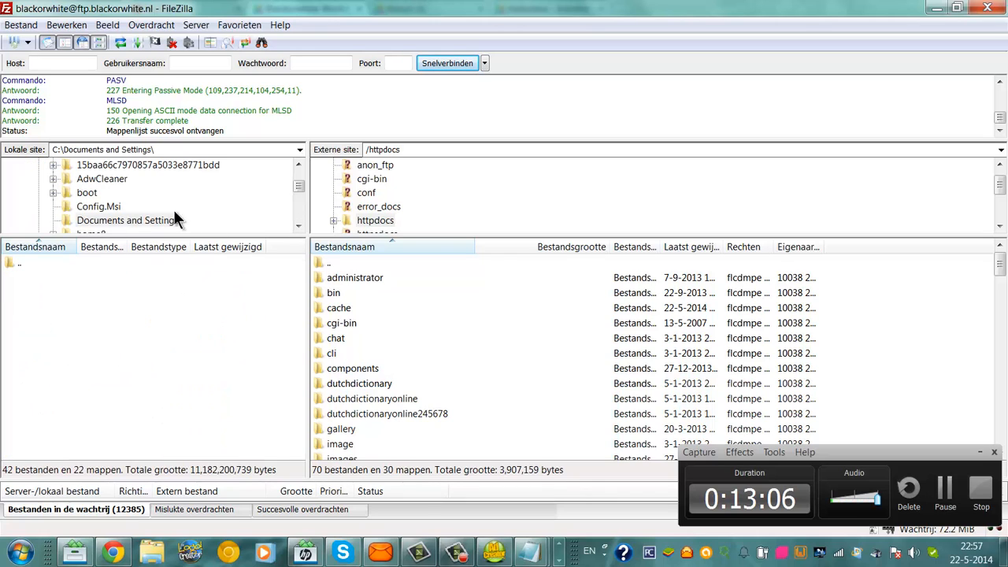
left_click_drag(289, 235, 277, 325)
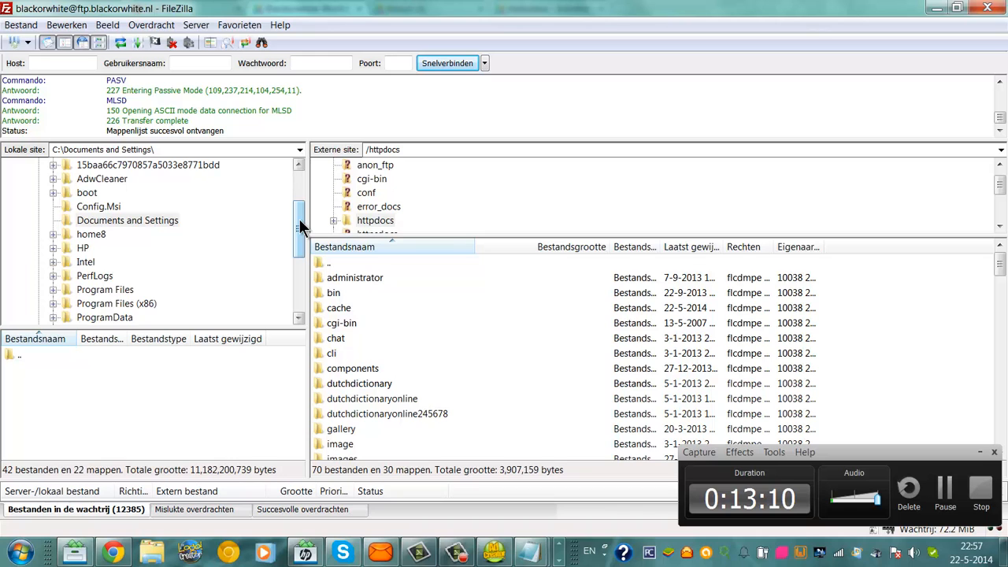
mouse_move(297, 227)
left_mouse_down()
mouse_move(301, 281)
mouse_move(298, 197)
mouse_move(301, 216)
left_mouse_up()
left_click(123, 220)
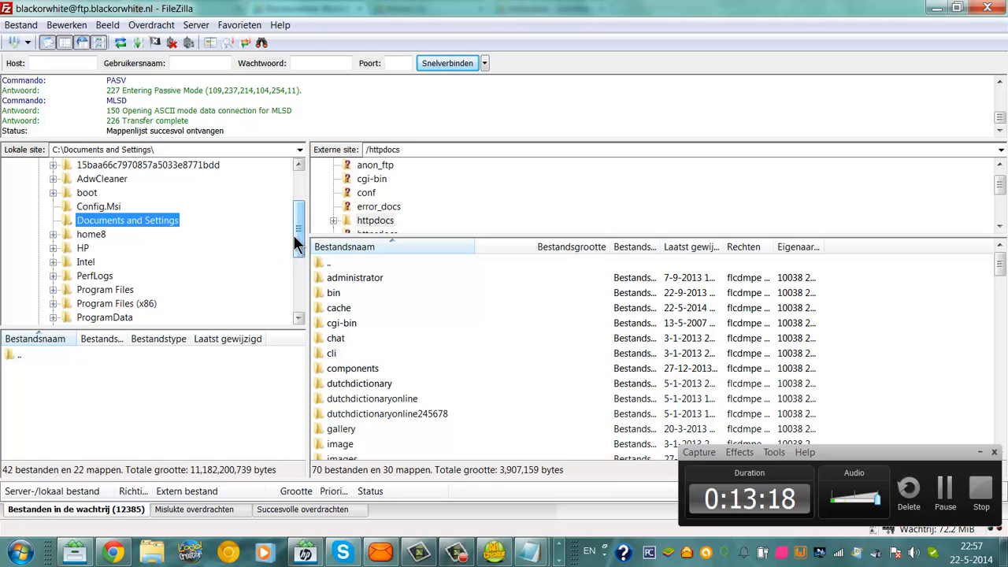
left_click(75, 235)
left_click(82, 249)
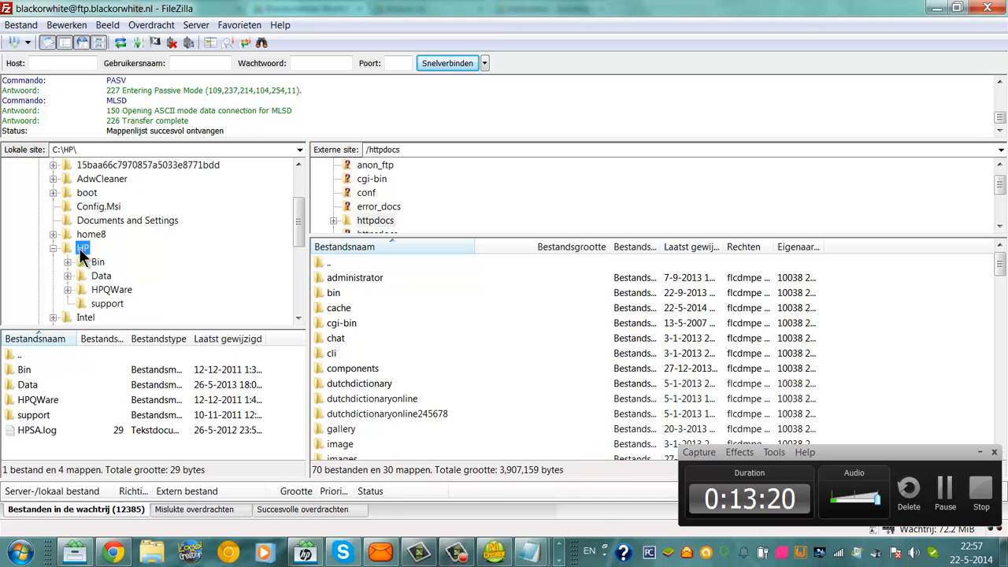
left_click(300, 273)
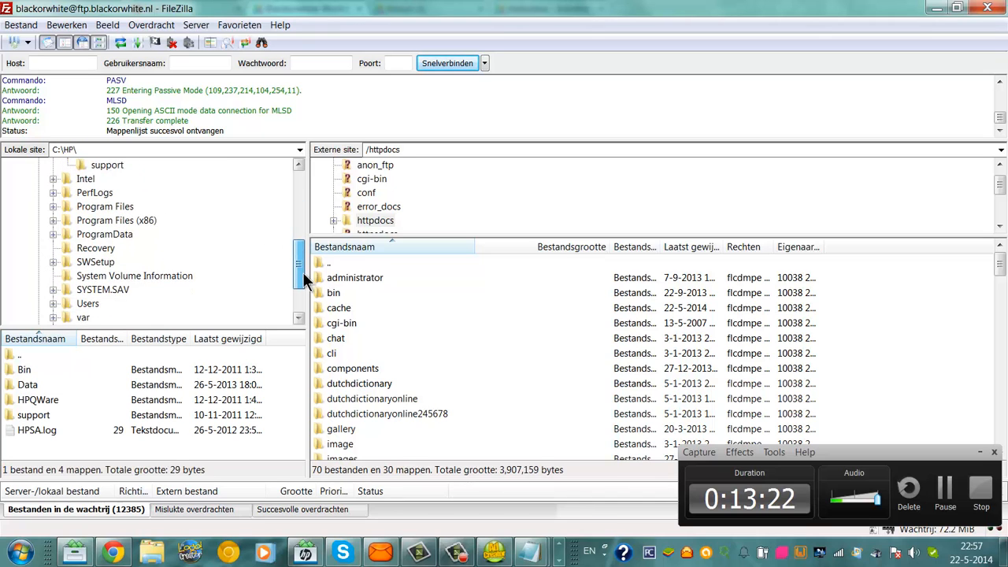
left_click_drag(302, 277, 308, 297)
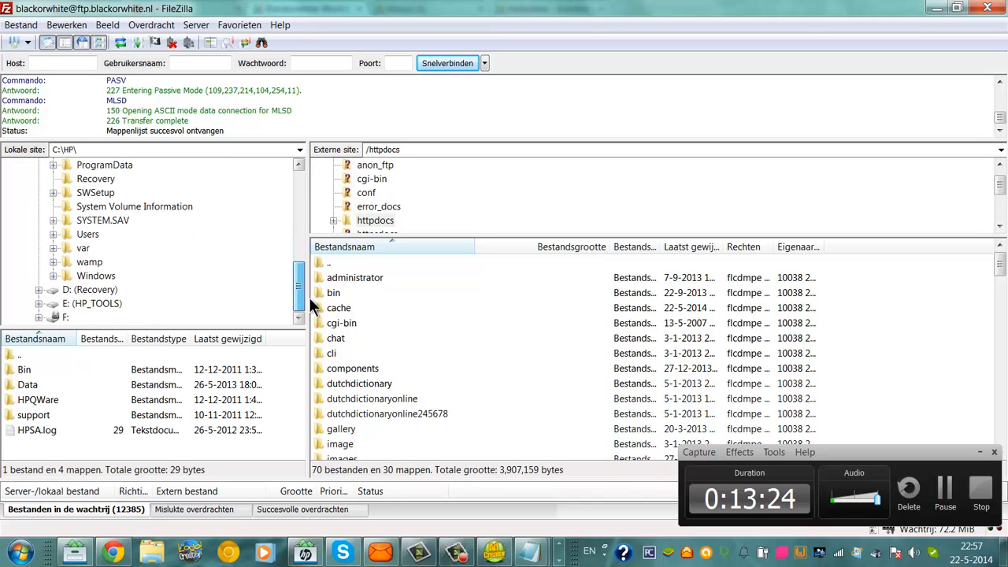
Step: Open the Desktop folder of the personal user account under C:\Users on the local site
left_click(85, 234)
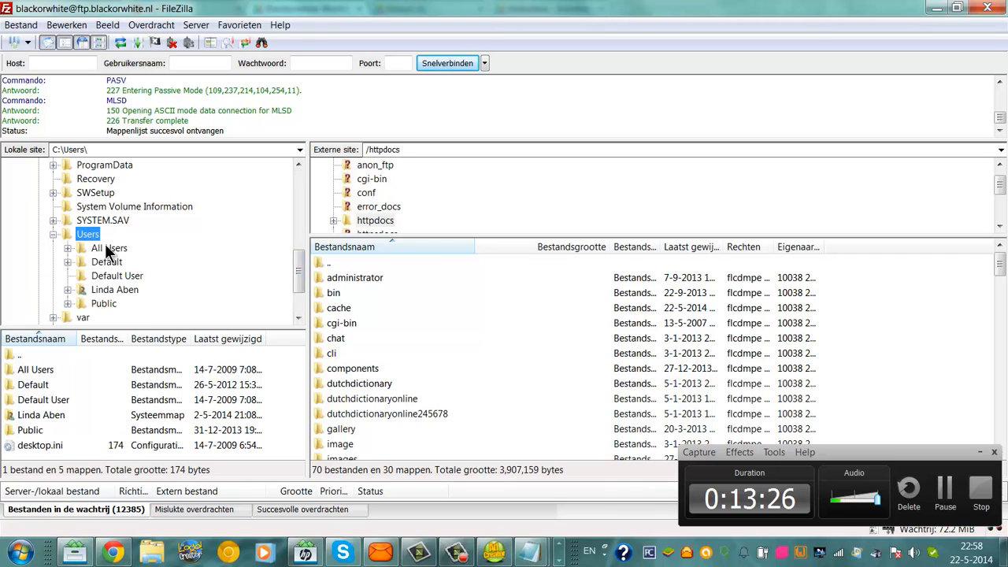
left_click(122, 292)
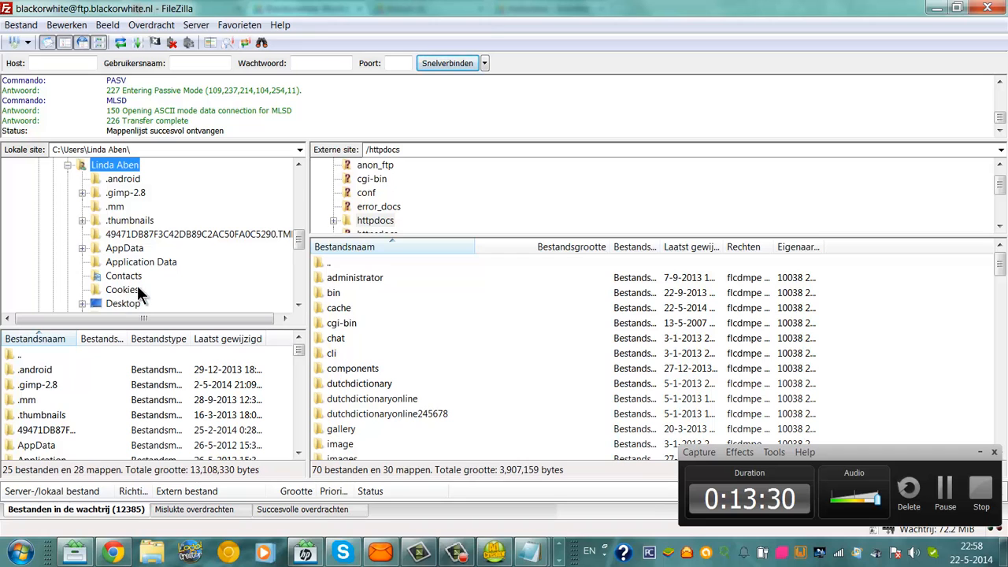
left_click(126, 303)
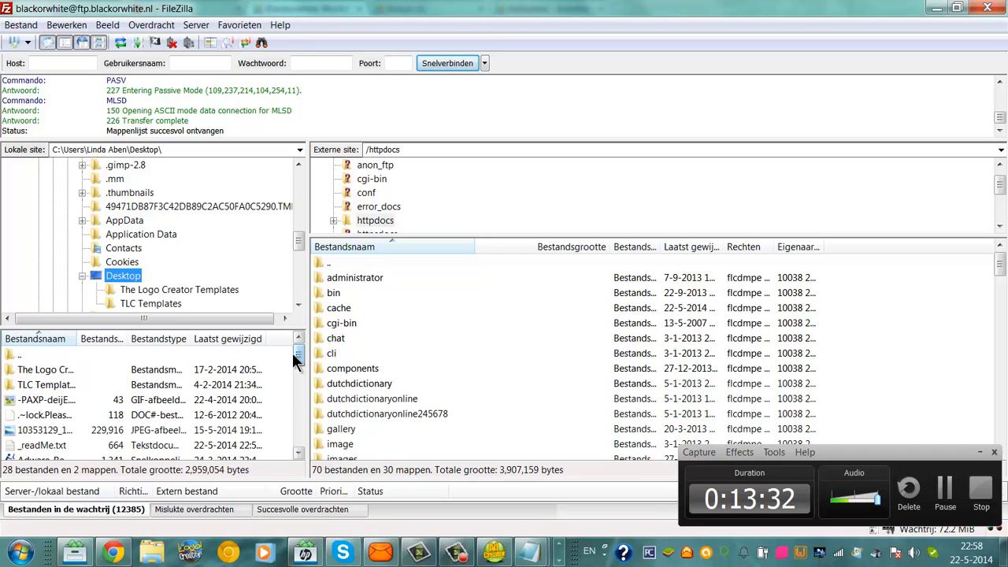
Step: Upload jackson5.swf from the local Desktop folder to the server's httpdocs folder and minimise FileZilla
left_click_drag(298, 358, 299, 412)
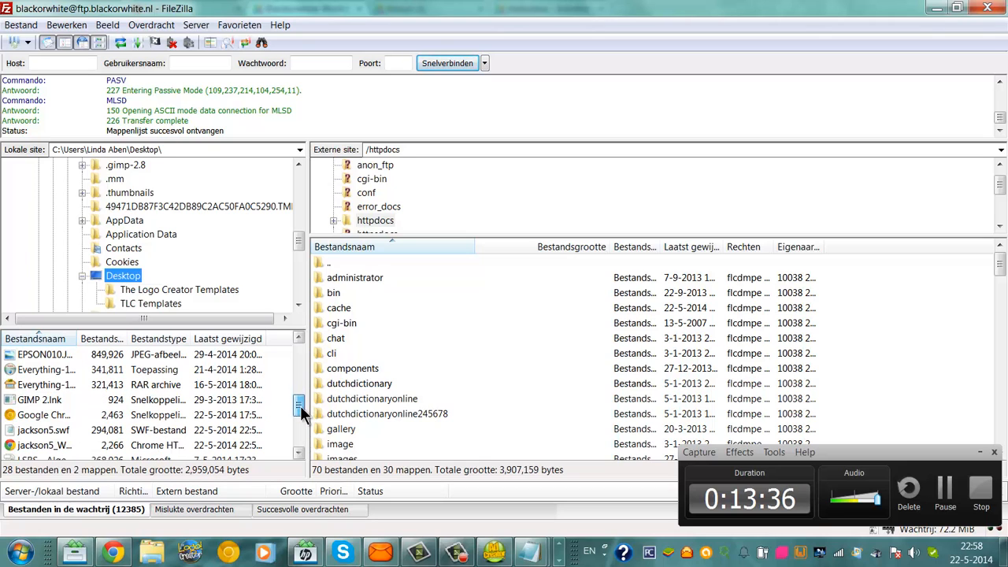
left_click(35, 432)
right_click(34, 432)
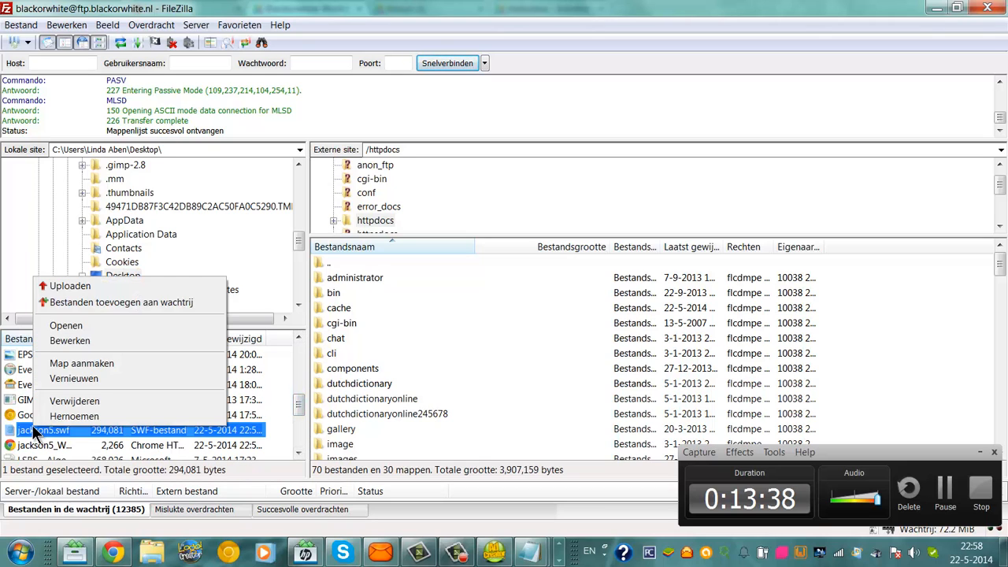
left_click(70, 286)
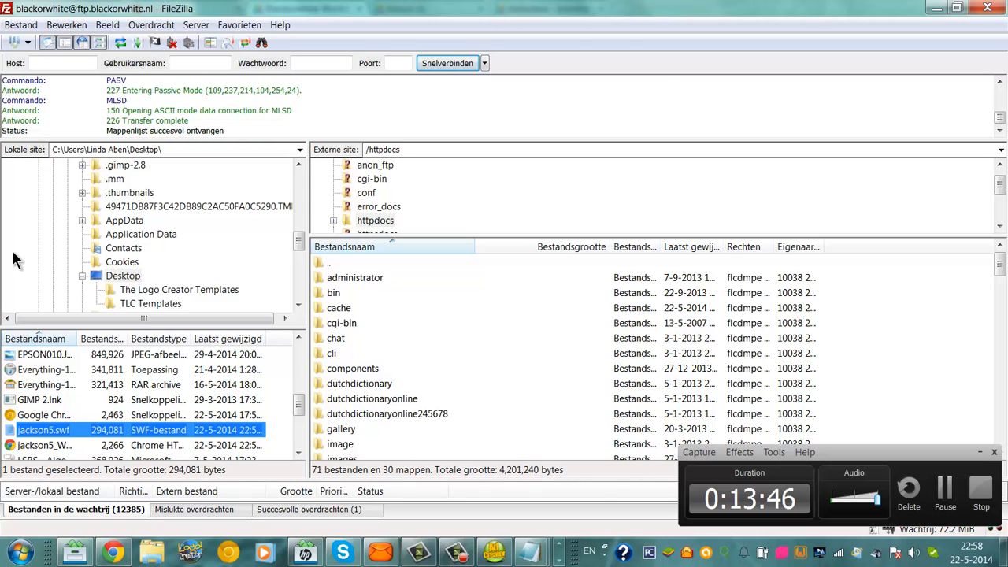
left_click(936, 8)
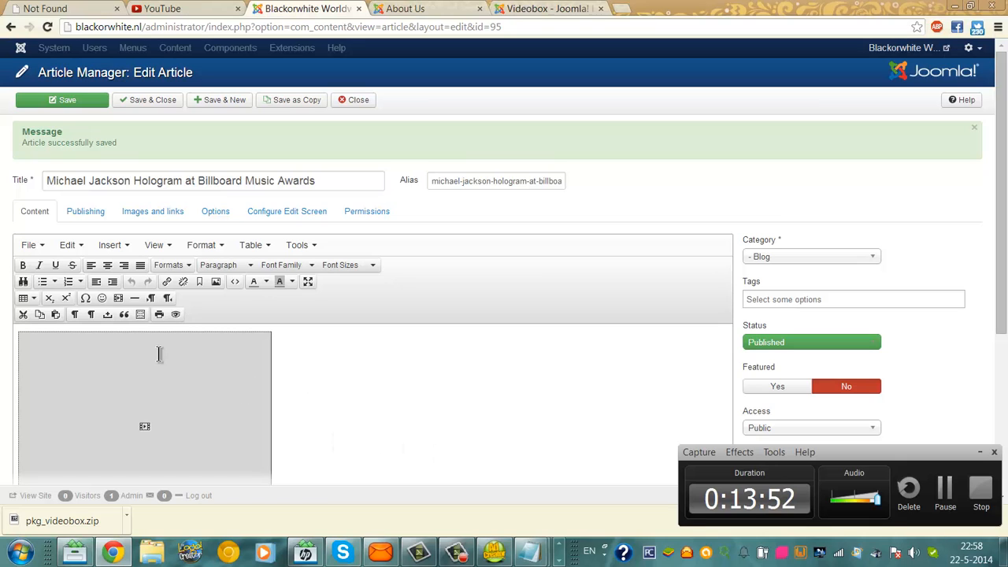
Step: Remove the entire YouTube iframe code from the article's source code and apply the change
left_click(234, 281)
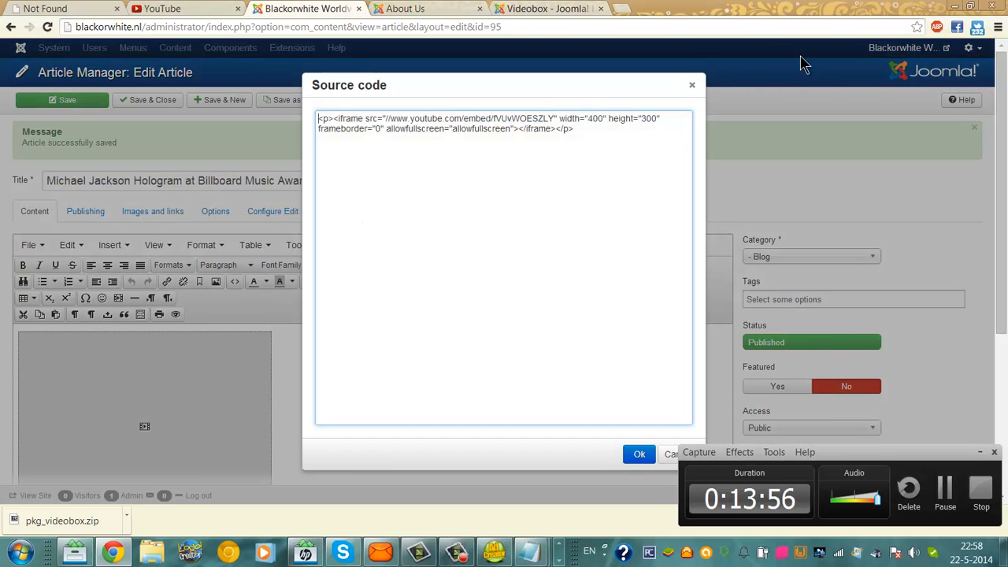
left_click_drag(573, 128, 479, 129)
left_click_drag(227, 93, 197, 81)
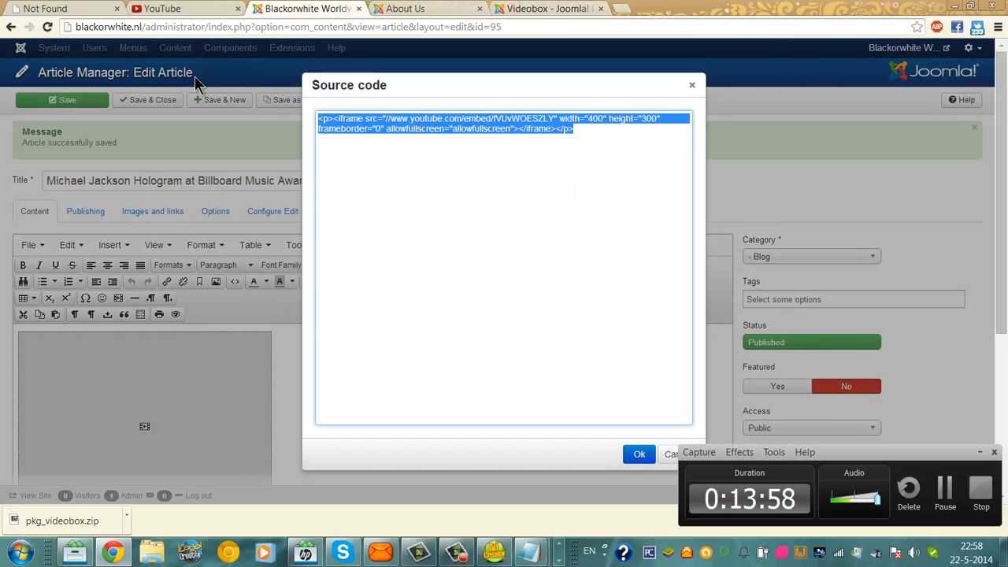
key("Delete")
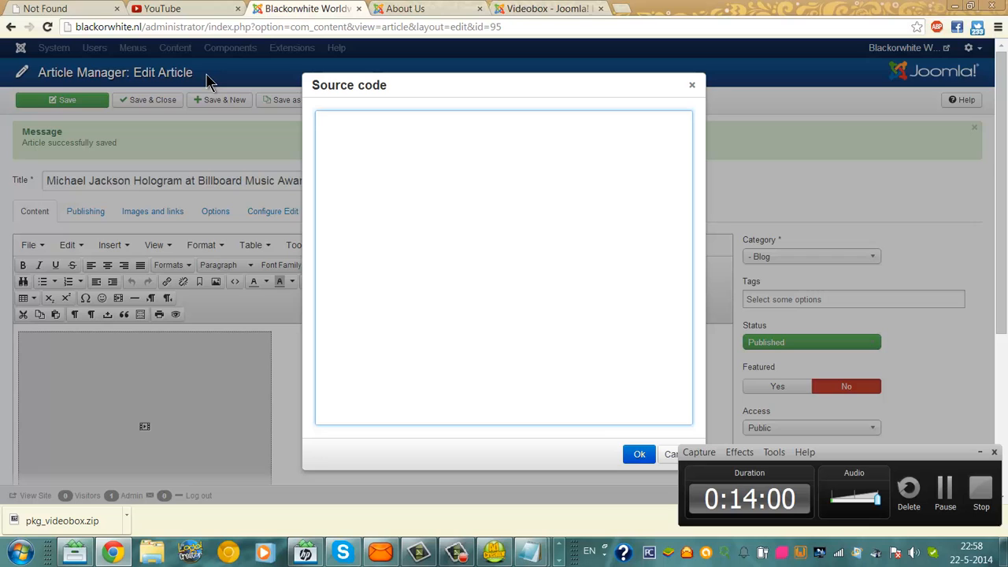
left_click(638, 455)
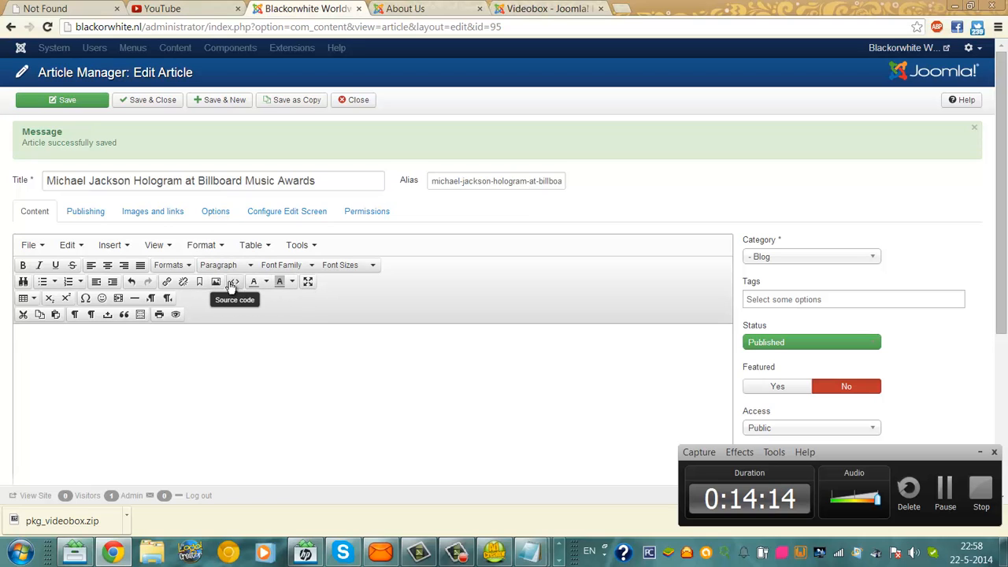
Step: Start inserting a video into the empty article and set its source to jackson5.swf
left_click(131, 245)
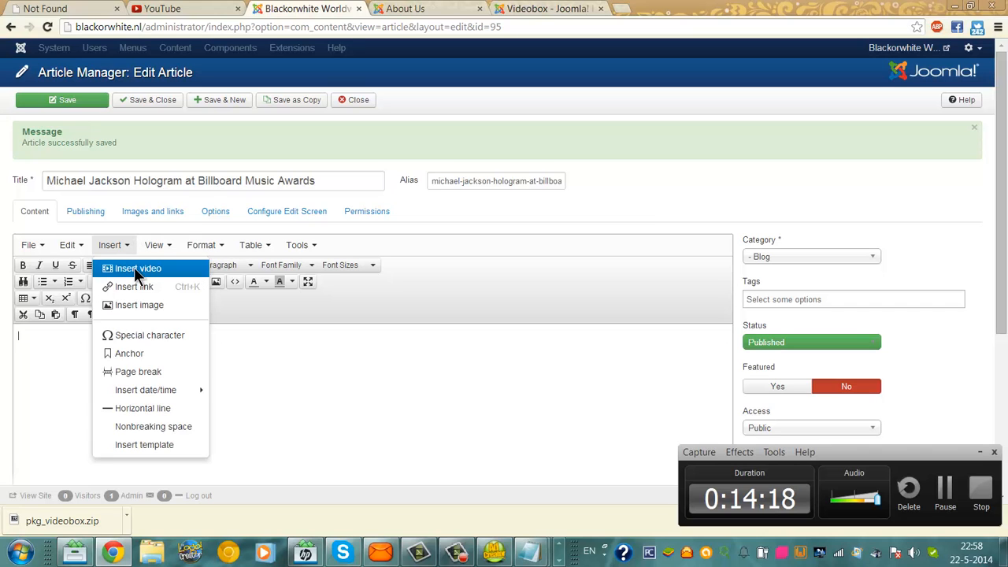
left_click(134, 272)
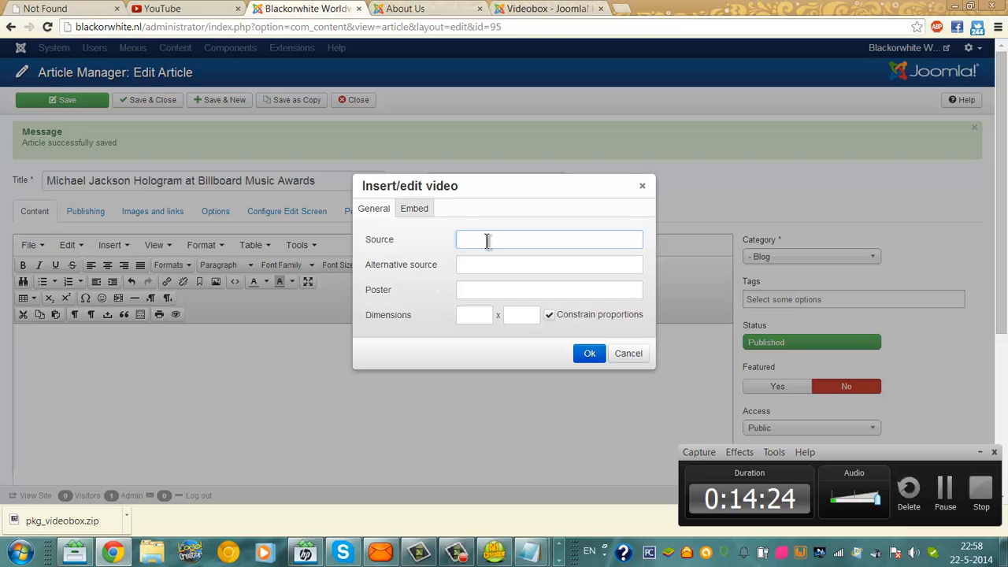
left_click(407, 214)
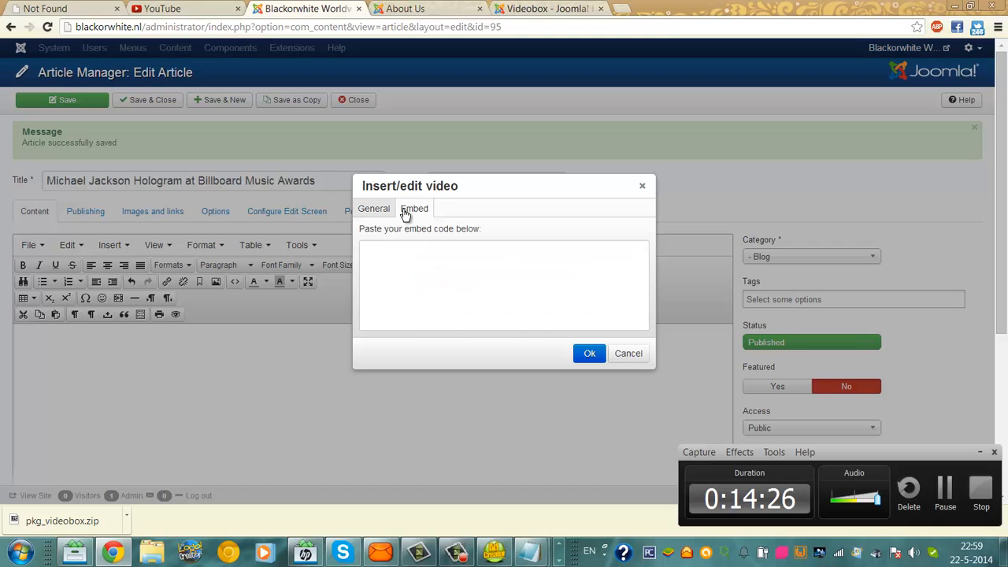
left_click(386, 213)
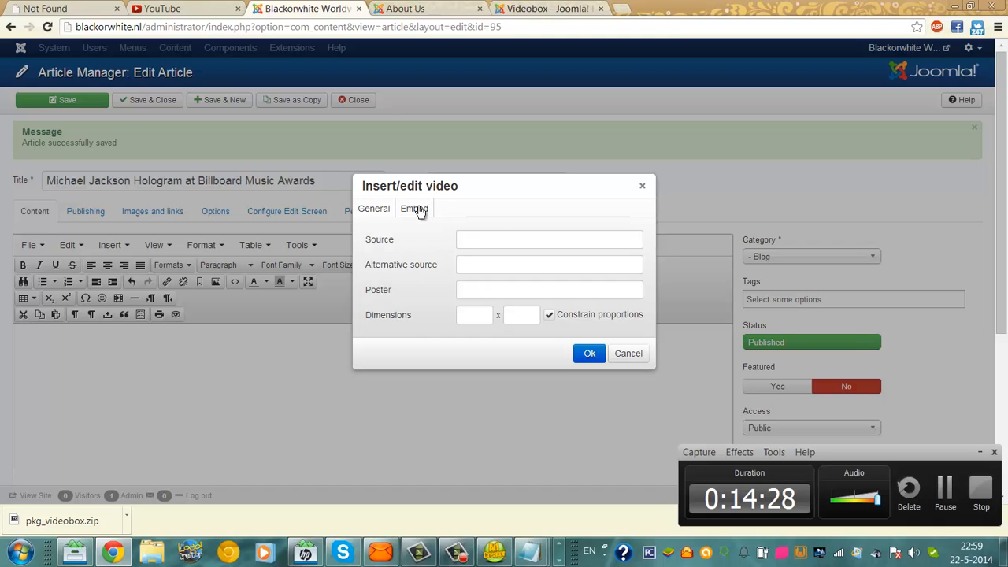
left_click(415, 209)
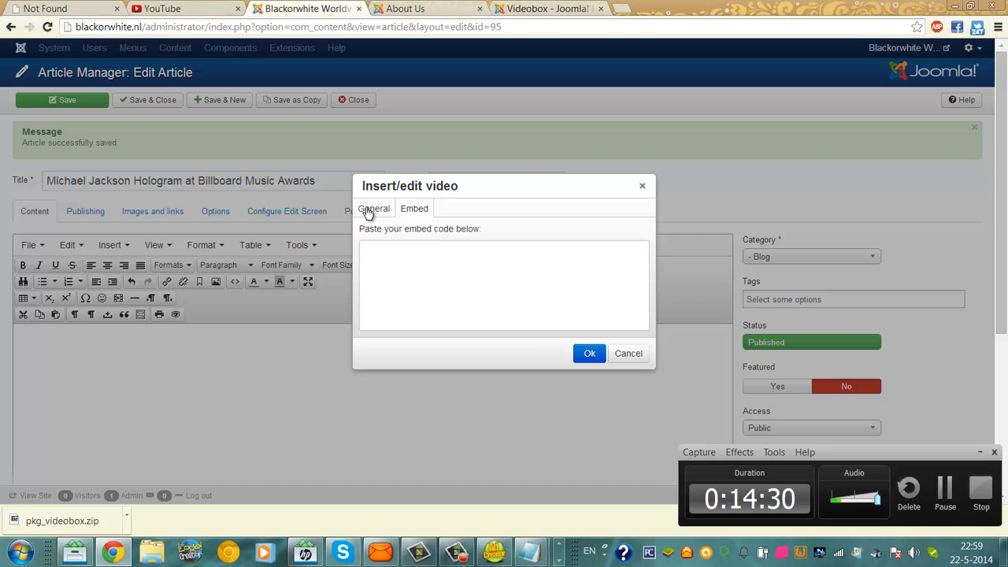
left_click(374, 210)
left_click(463, 241)
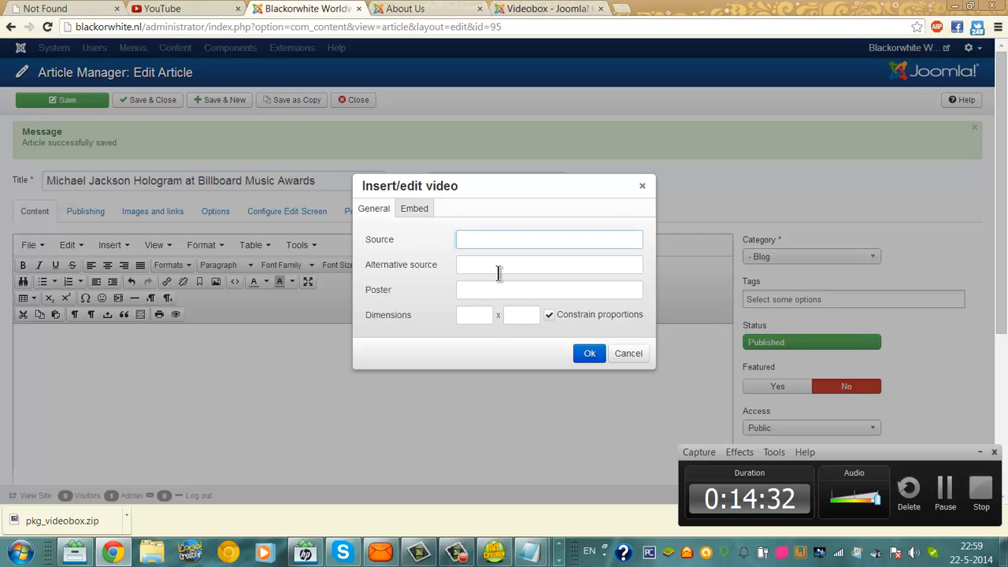
left_click(499, 273)
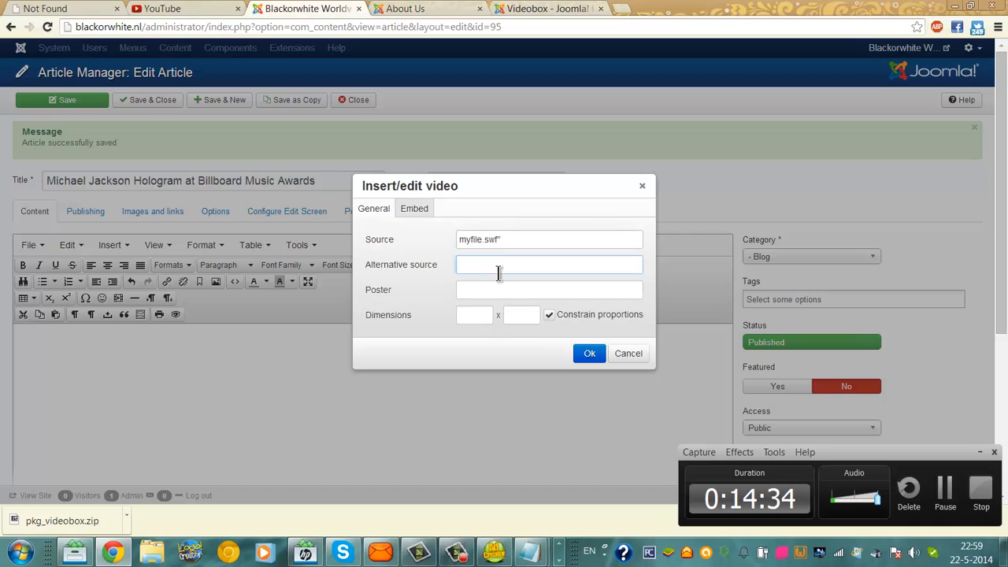
left_click(516, 238)
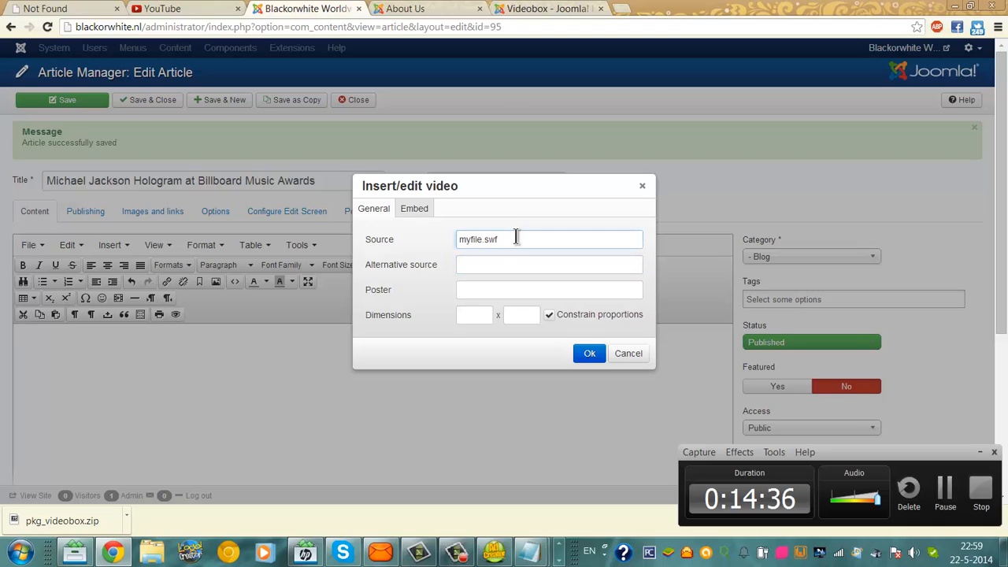
left_click_drag(481, 243, 383, 241)
key("BackSpace")
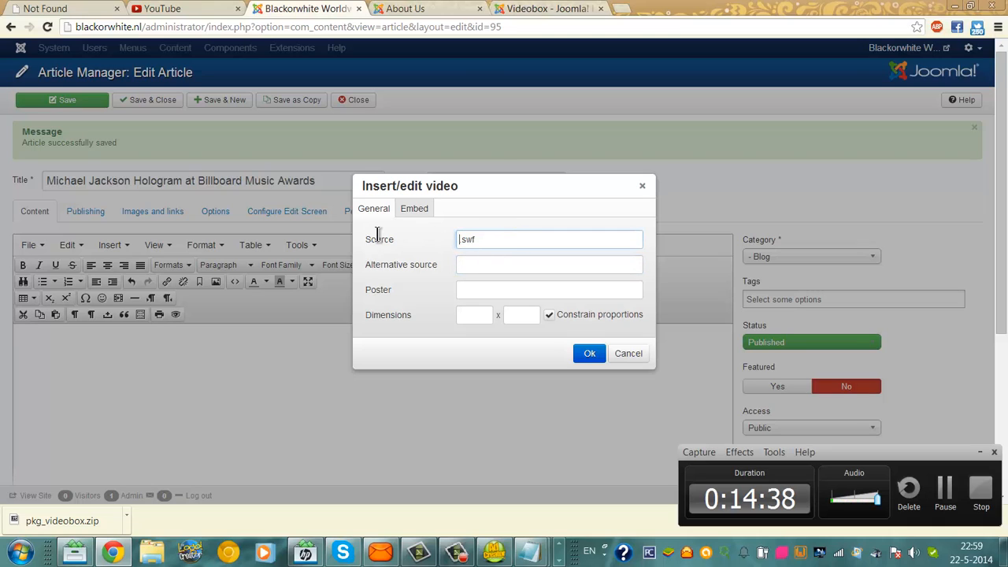
type("jackson")
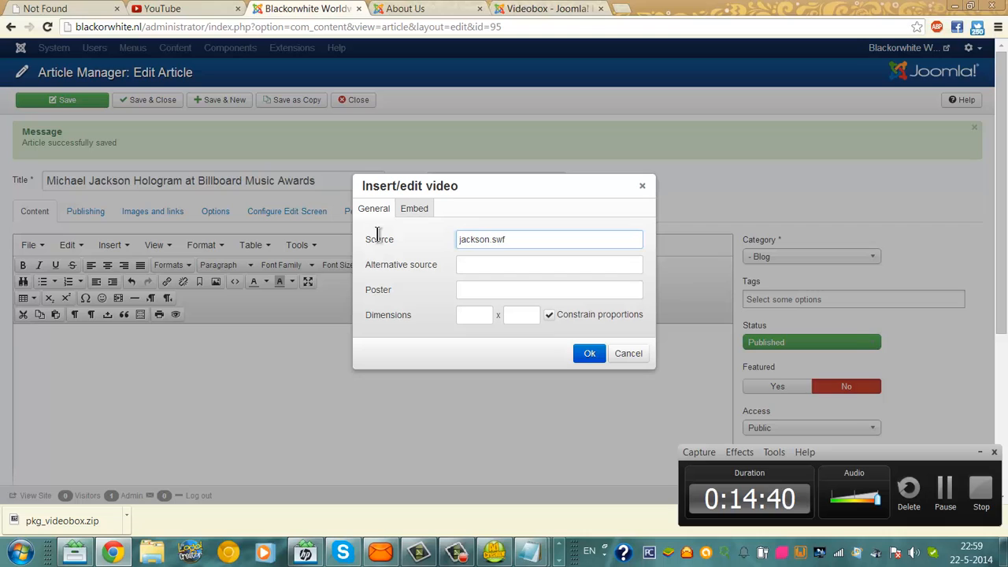
type("5")
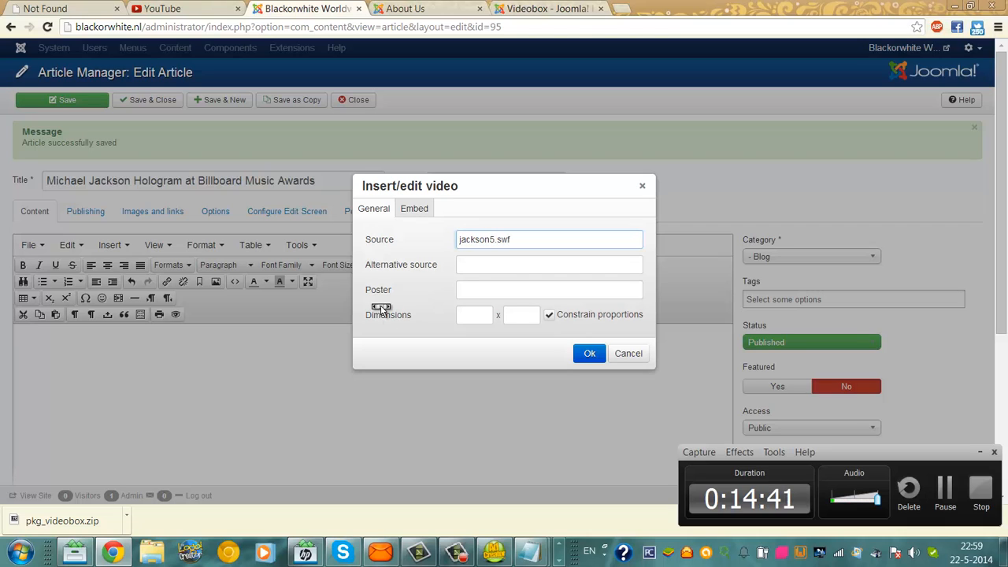
Step: Set the video's dimensions to 400 x 400, insert it into the article and save the article
left_click(513, 266)
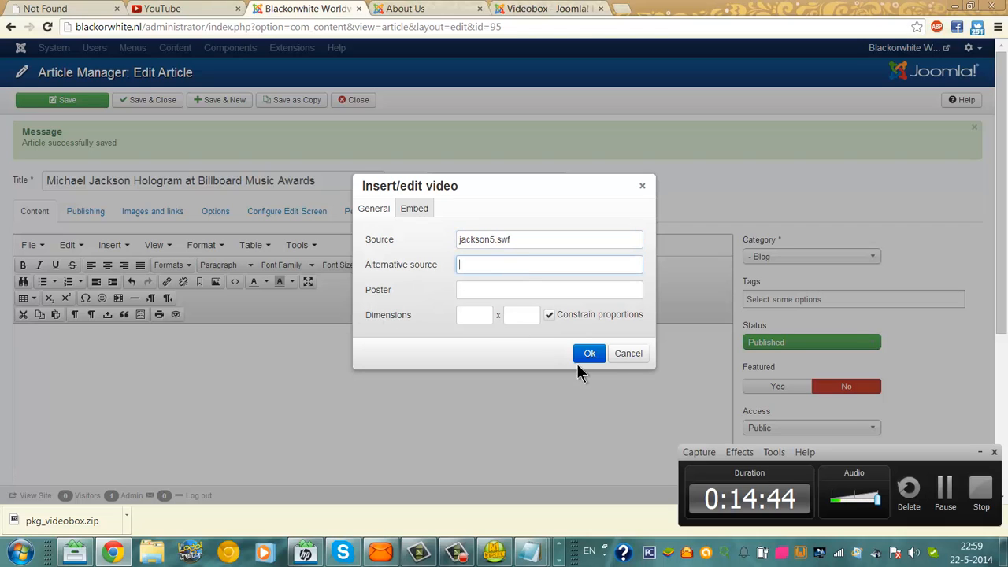
left_click(474, 315)
type("400")
key("Tab")
type("4")
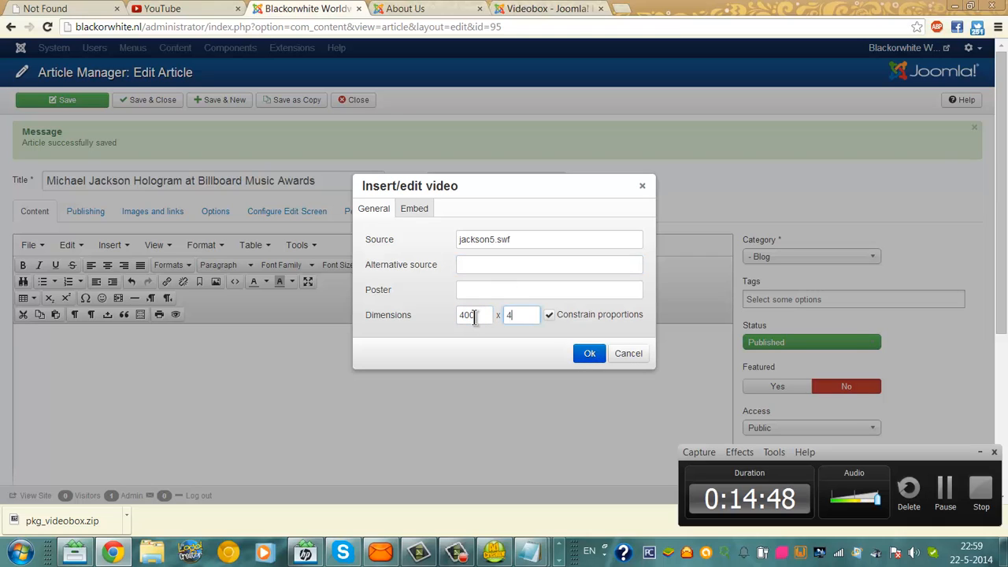
left_click(586, 355)
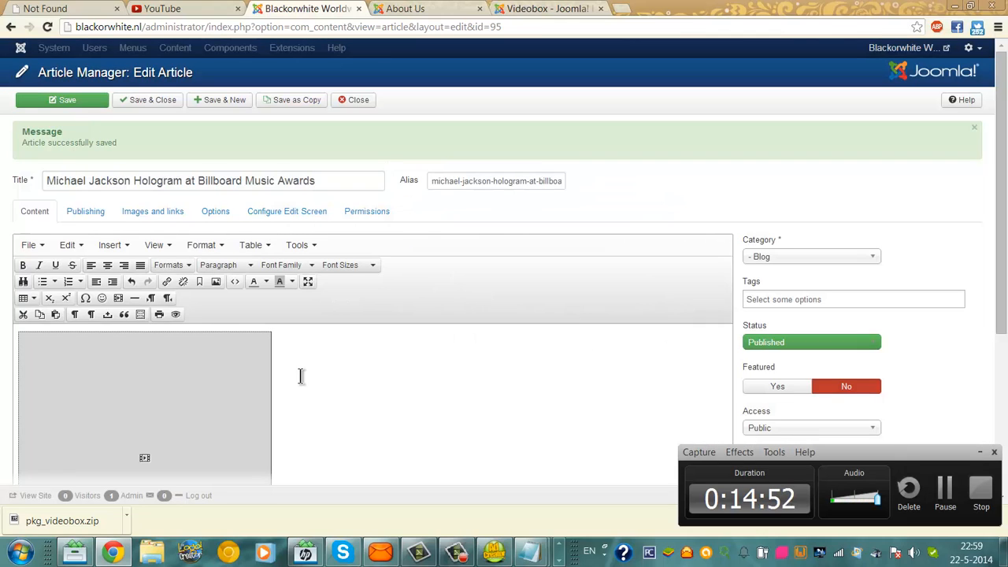
left_click(83, 99)
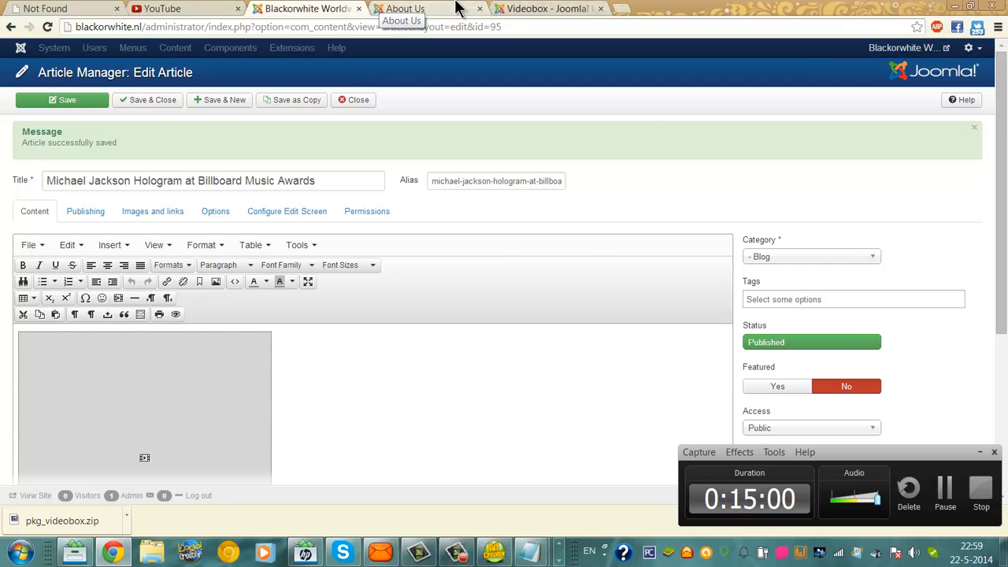
Step: Open the public site's Home page, pause the Washington Post video and examine the banner in the Michael Jackson Hologram article
left_click(457, 9)
key("F5")
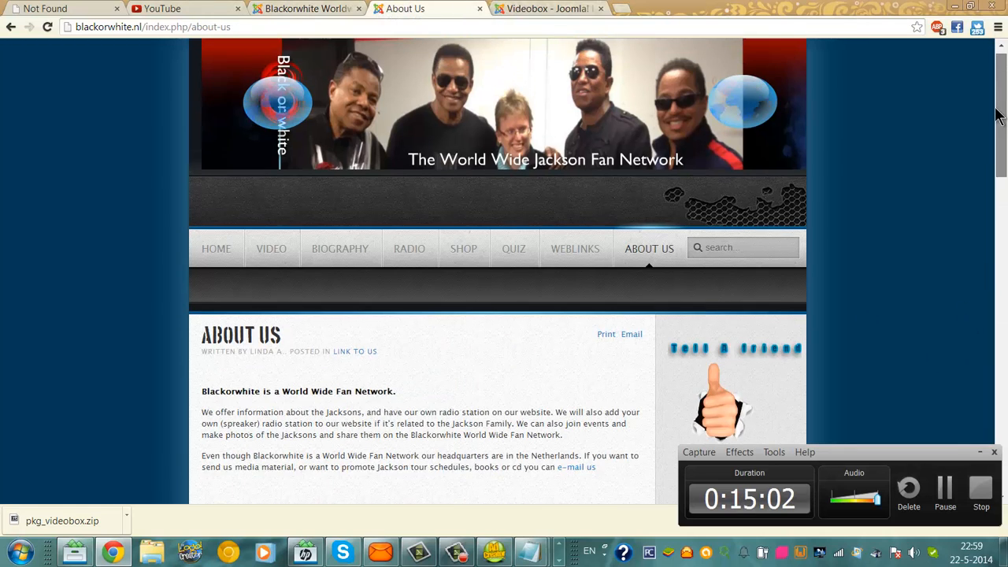
left_click(216, 268)
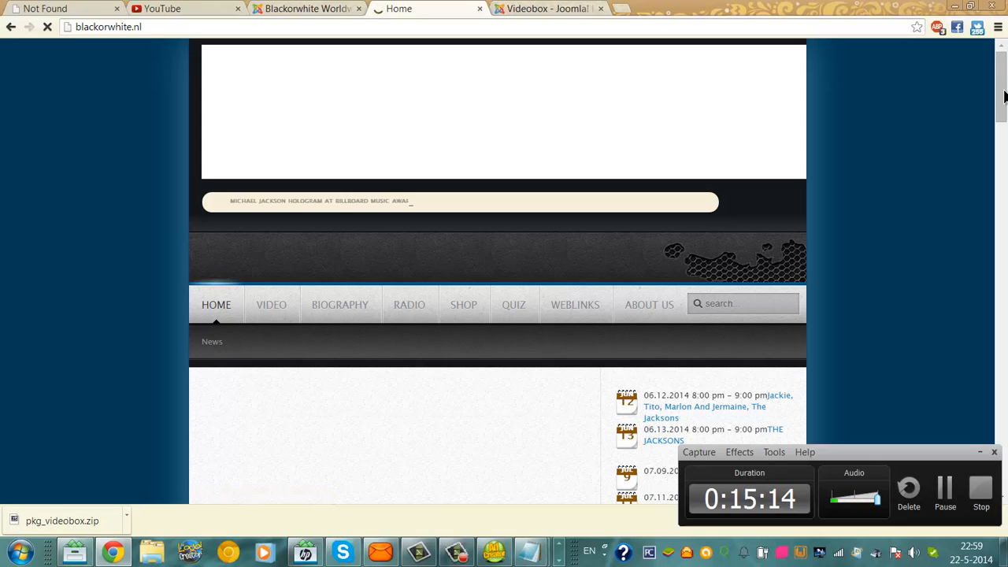
left_click(980, 451)
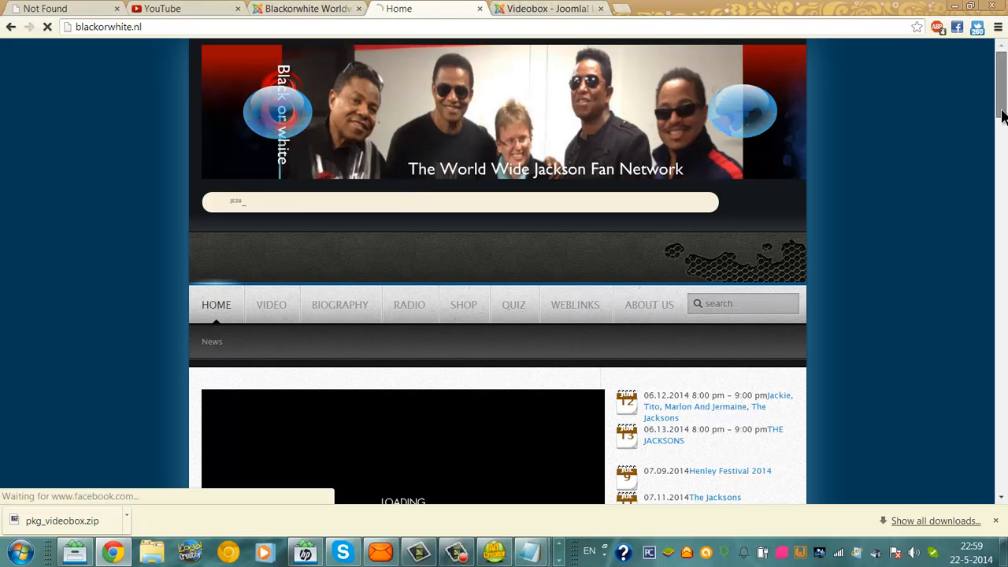
scroll(504, 271, "down", 1)
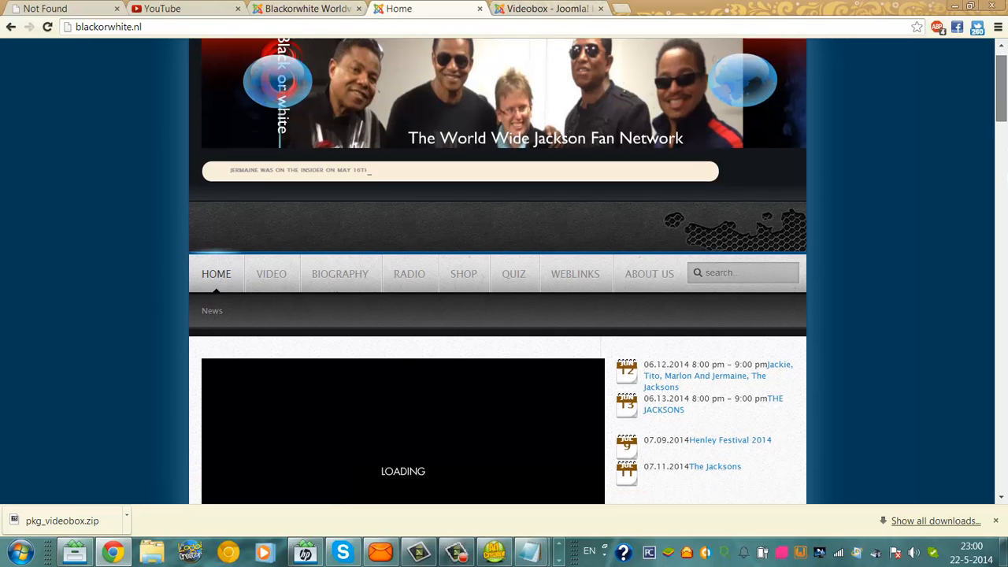
left_click_drag(1003, 110, 1001, 157)
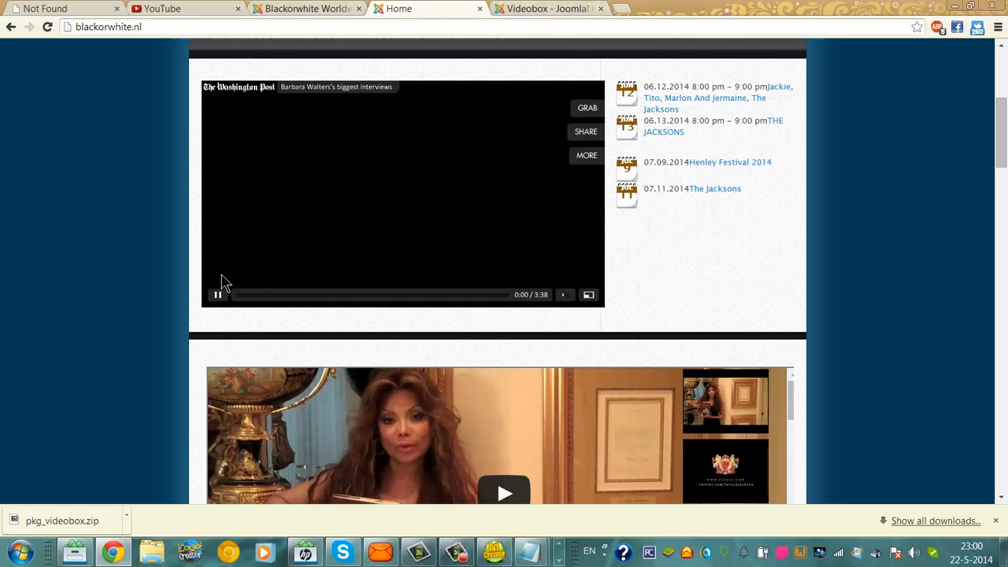
left_click(218, 295)
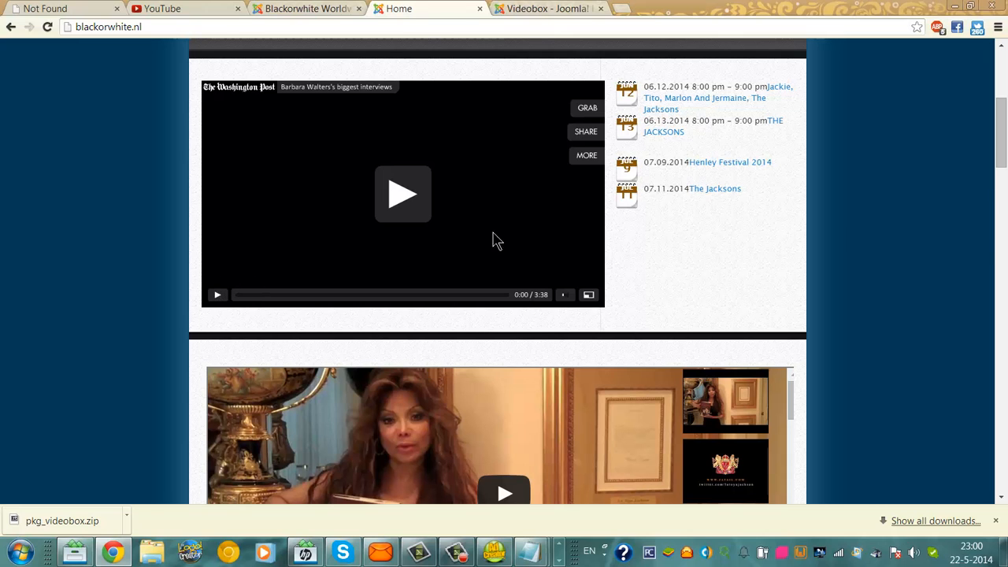
left_click_drag(1003, 160, 1006, 256)
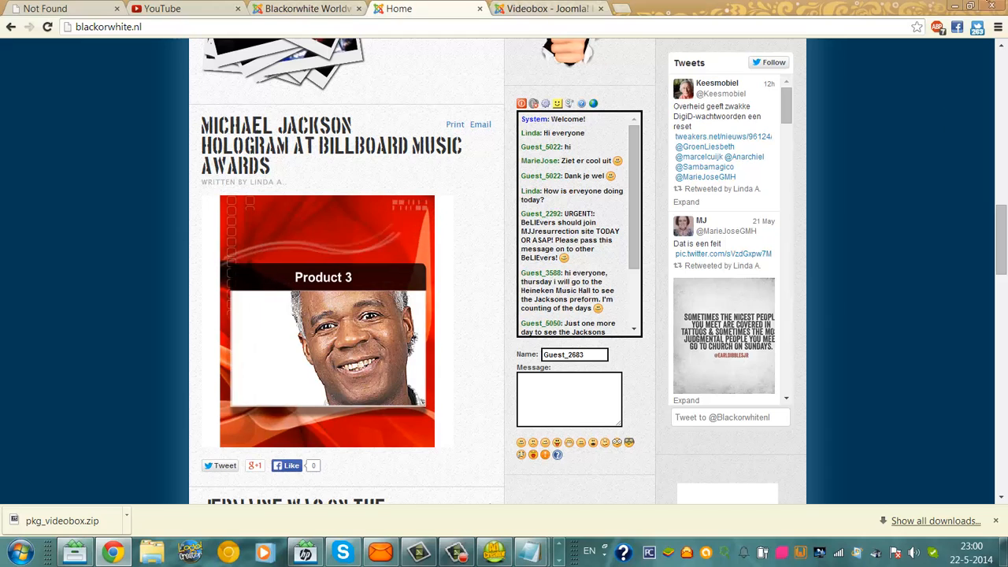
Step: Return to the article editor and delete the embedded banner from the article's content
left_click(303, 9)
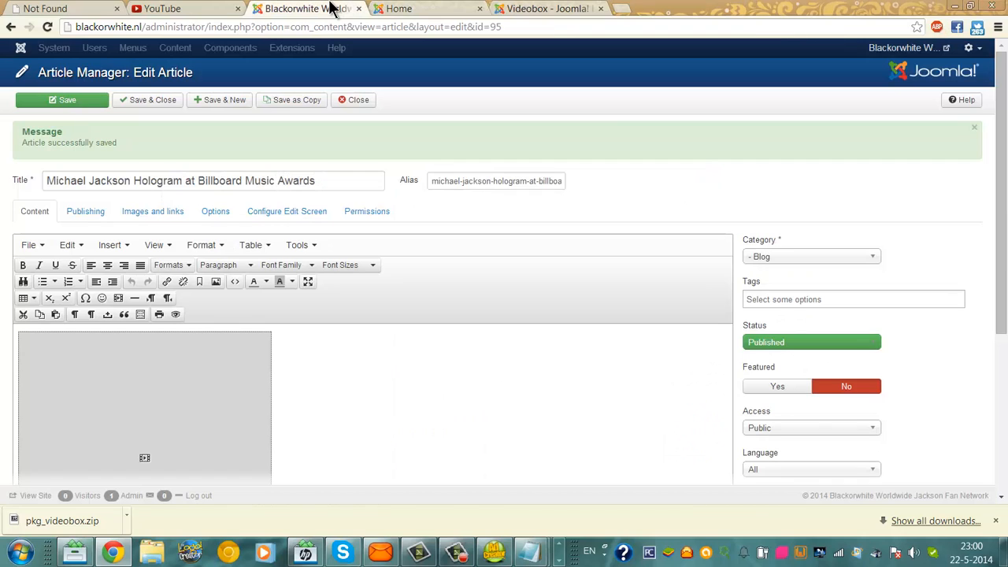
left_click(195, 389)
key("Delete")
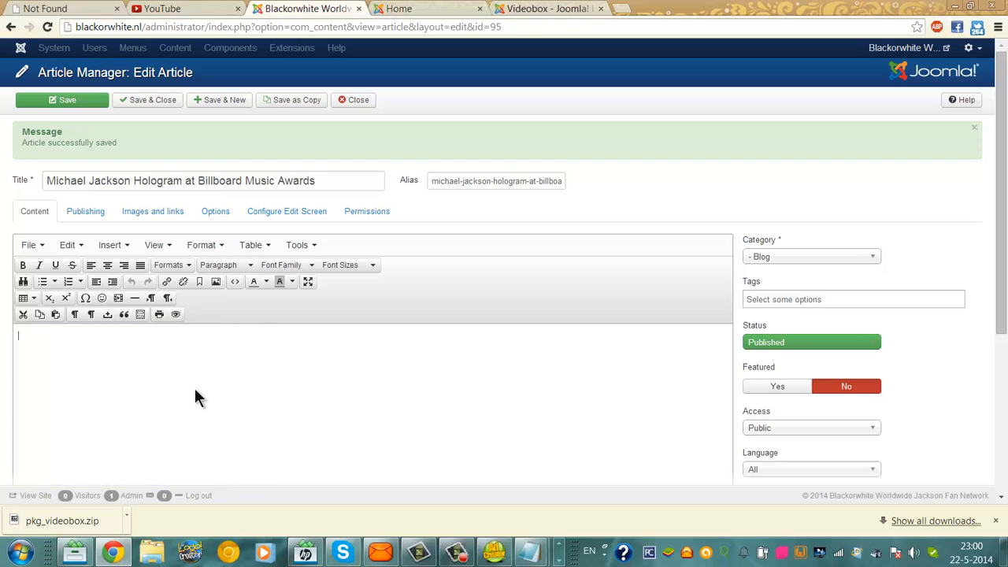
Step: Start inserting a new video with source jackson5.swf and dimensions 500 x 500
left_click(111, 246)
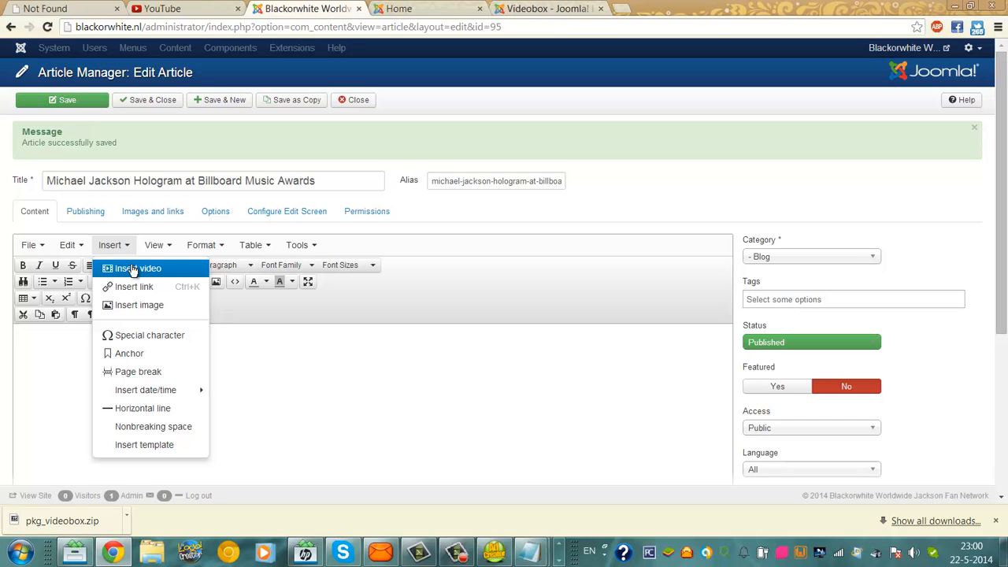
left_click(132, 269)
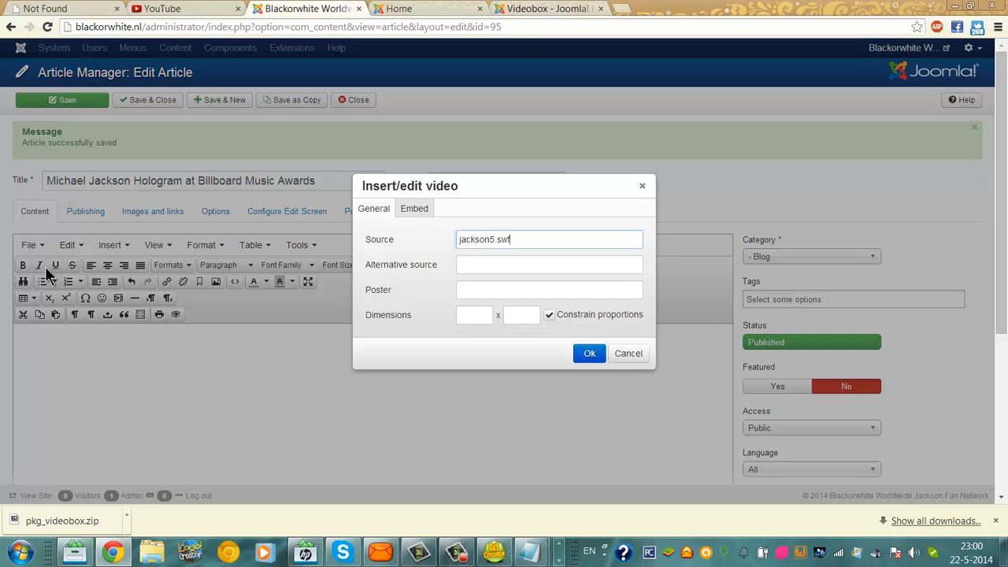
left_click(522, 262)
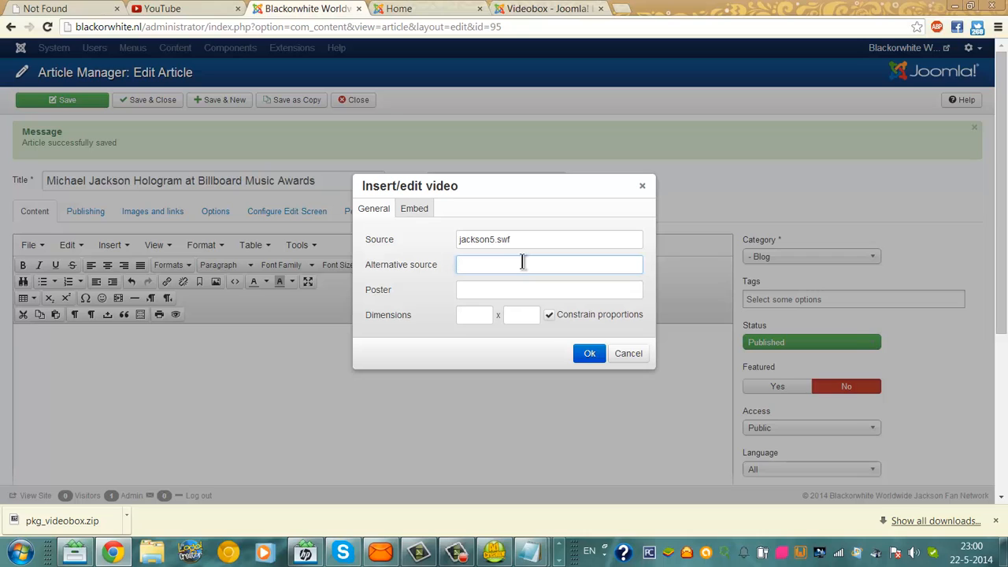
left_click(474, 311)
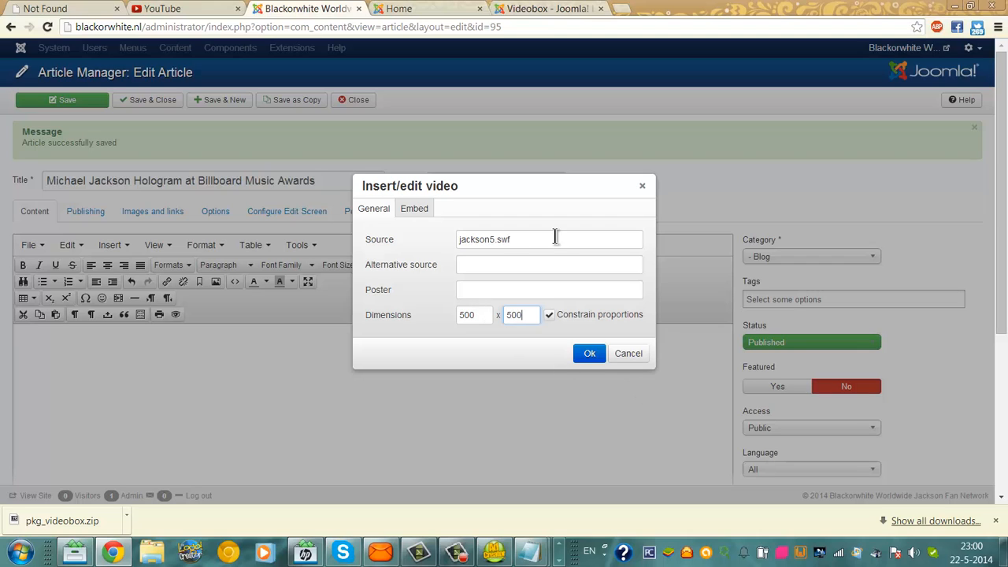
Step: Switch to The Flash Ad Creator to check the banner's size, and return to the Joomla video dialog
left_click(494, 551)
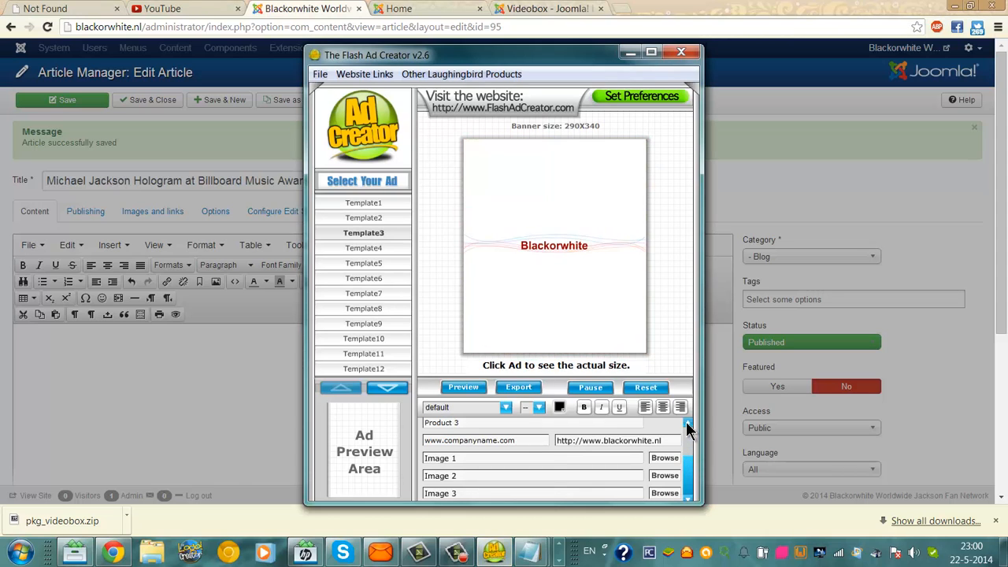
left_click_drag(687, 459, 689, 494)
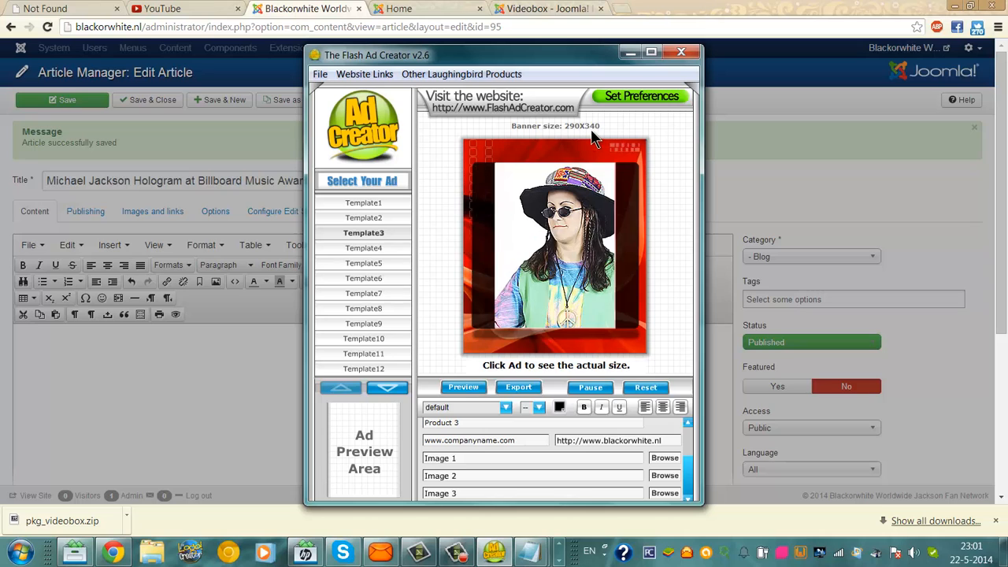
left_click(156, 376)
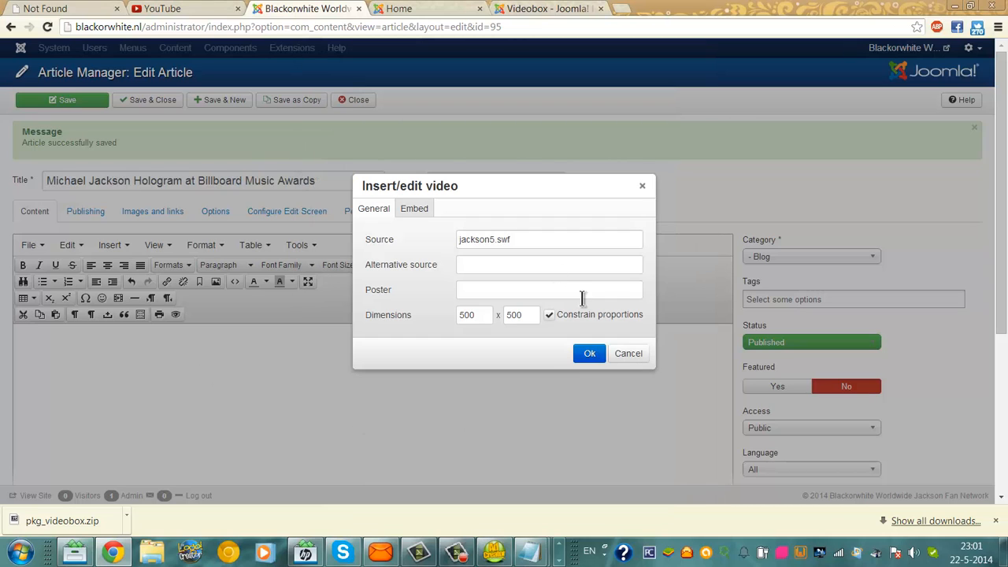
Step: Insert the jackson5.swf video into the article at 500 x 500 and examine its placeholder
left_click(590, 352)
left_click_drag(1003, 197, 1004, 365)
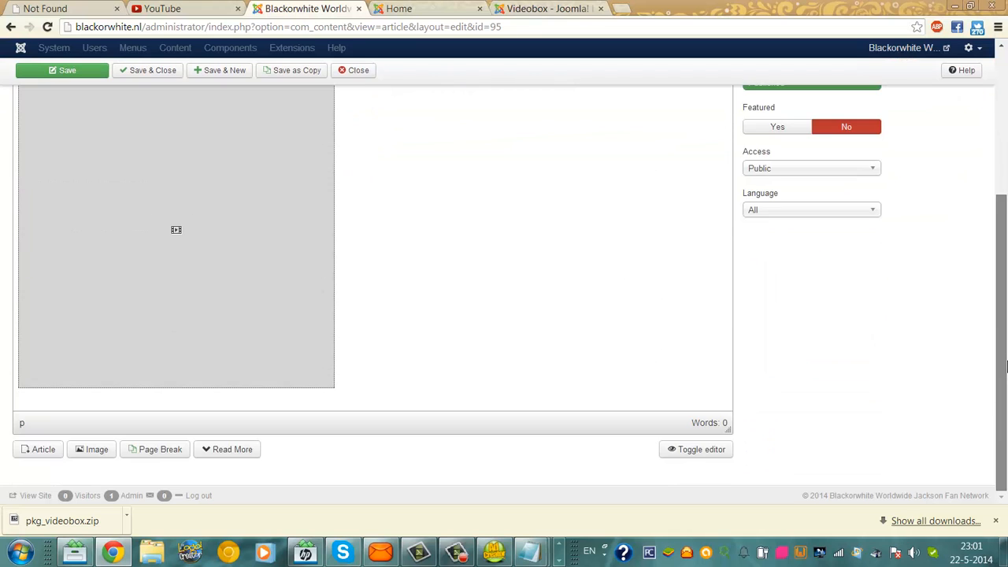
scroll(983, 255, "up", 3)
Step: Open the YouTube video "Michael Jackson Hologram at Billboard Music Awards" and copy its 560 × 315 iframe embed code
left_click(178, 10)
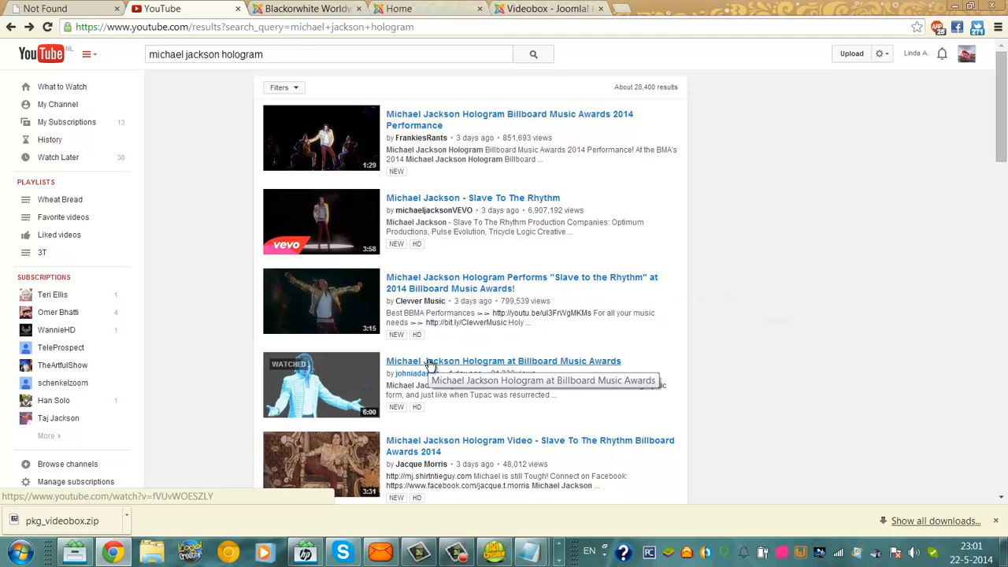
left_click(491, 367)
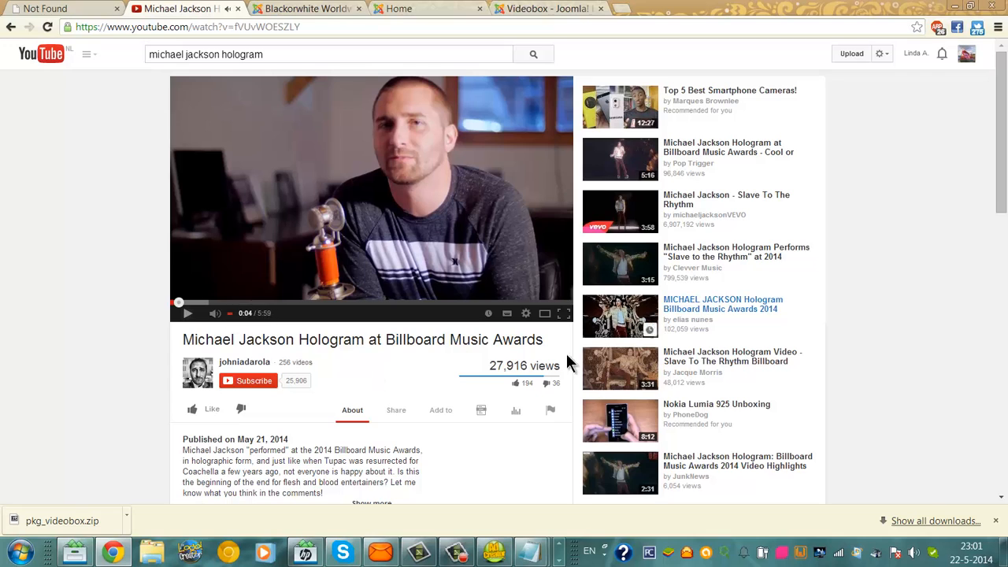
left_click(398, 411)
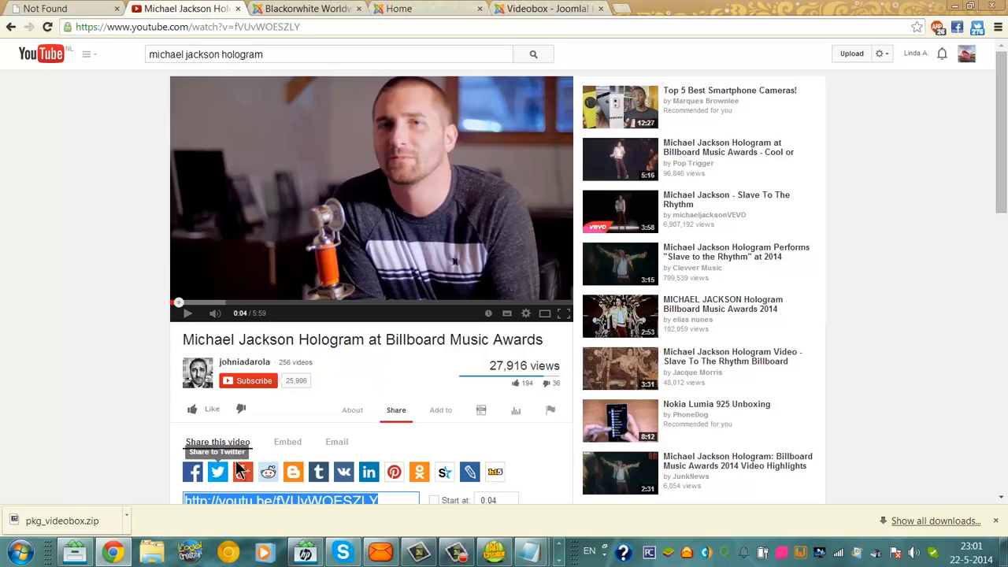
left_click(286, 445)
key("ctrl+c")
scroll(498, 286, "down", 2)
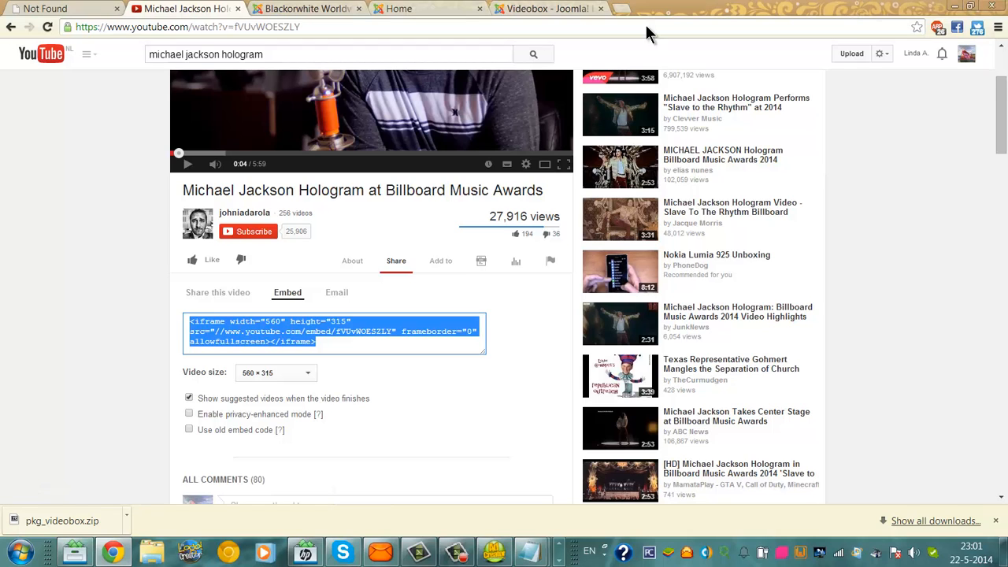
Step: Return to the Joomla article editor and replace the article's entire source code with the copied YouTube iframe code
left_click(339, 9)
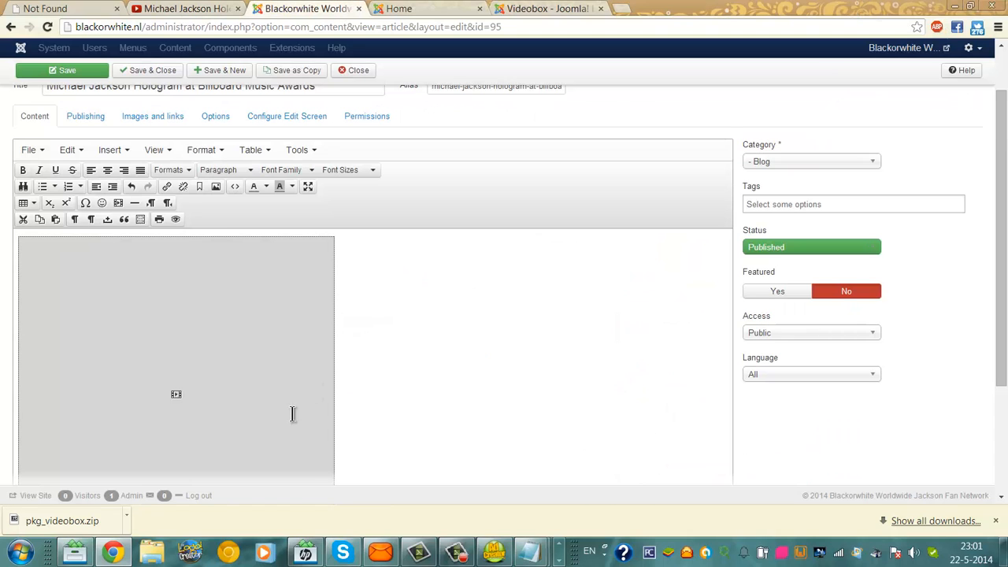
left_click(236, 188)
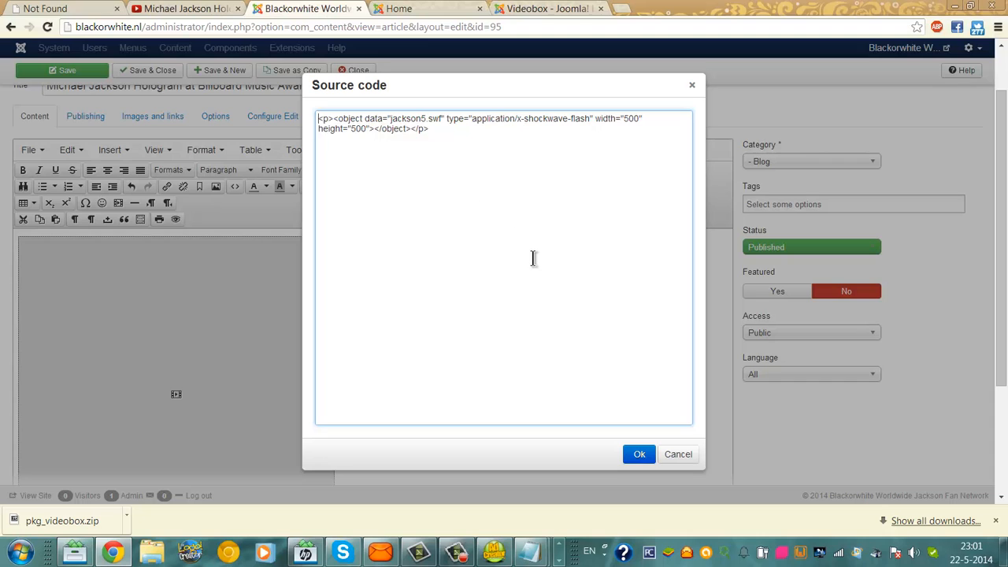
key("ctrl+a")
key("Delete")
key("ctrl+v")
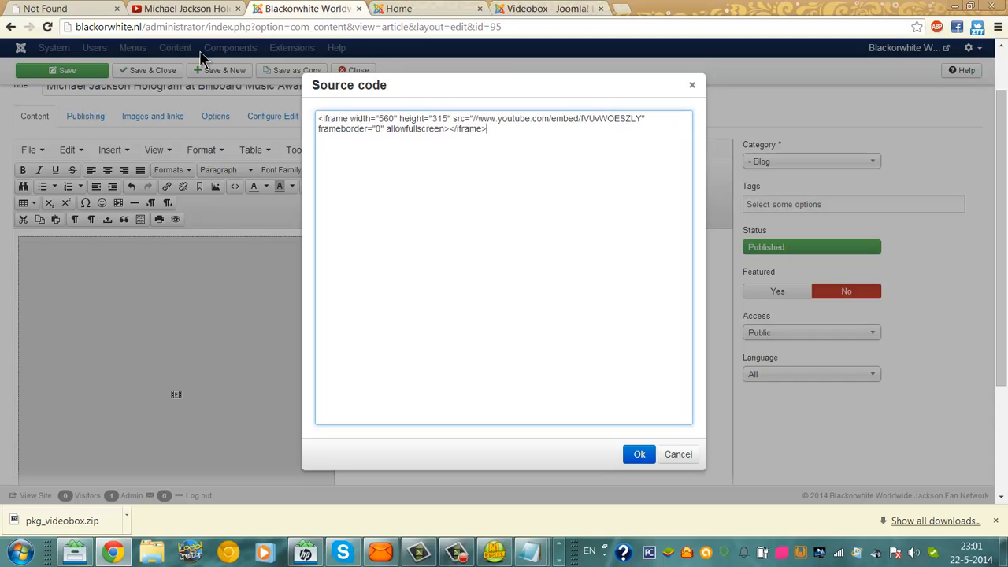
left_click(629, 460)
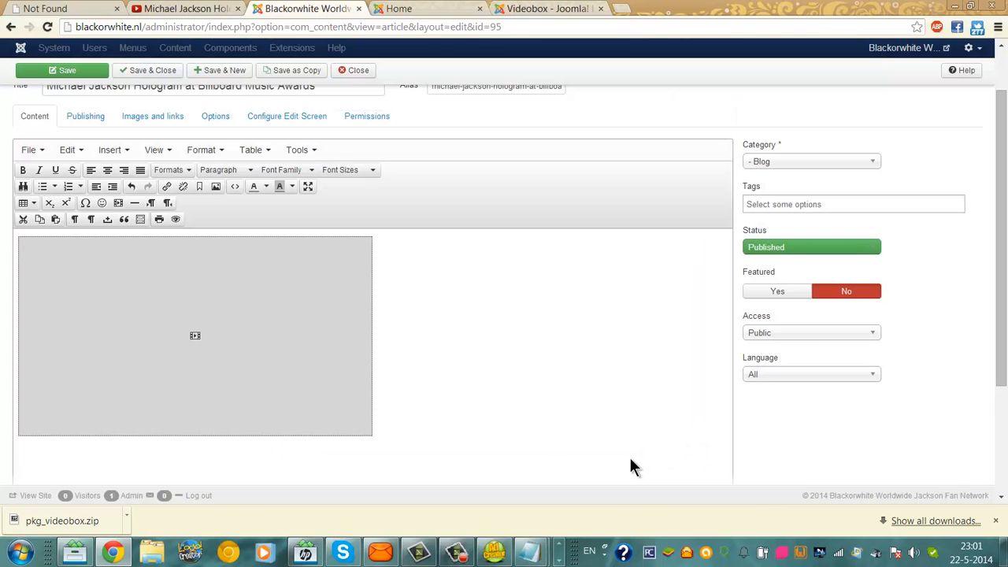
Step: Set the YouTube iframe's width to 400 in the source code and save the article
left_click(233, 186)
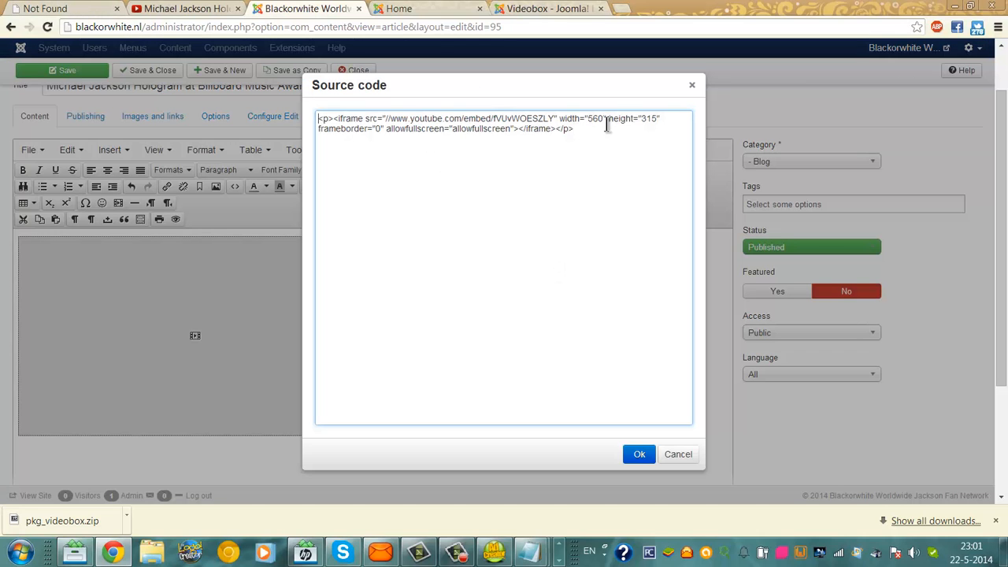
left_click_drag(603, 118, 581, 118)
type("100")
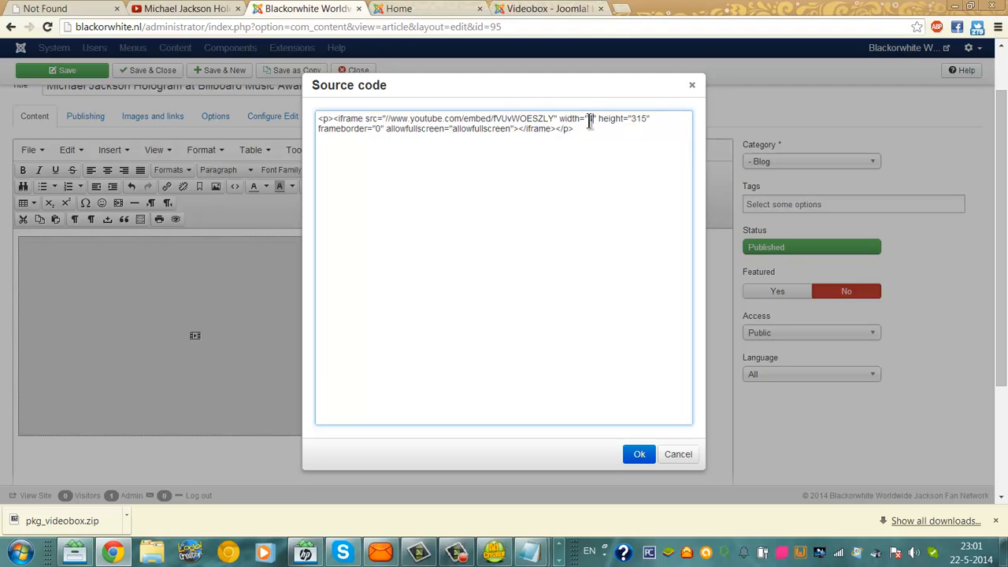
left_click(625, 445)
left_click(82, 75)
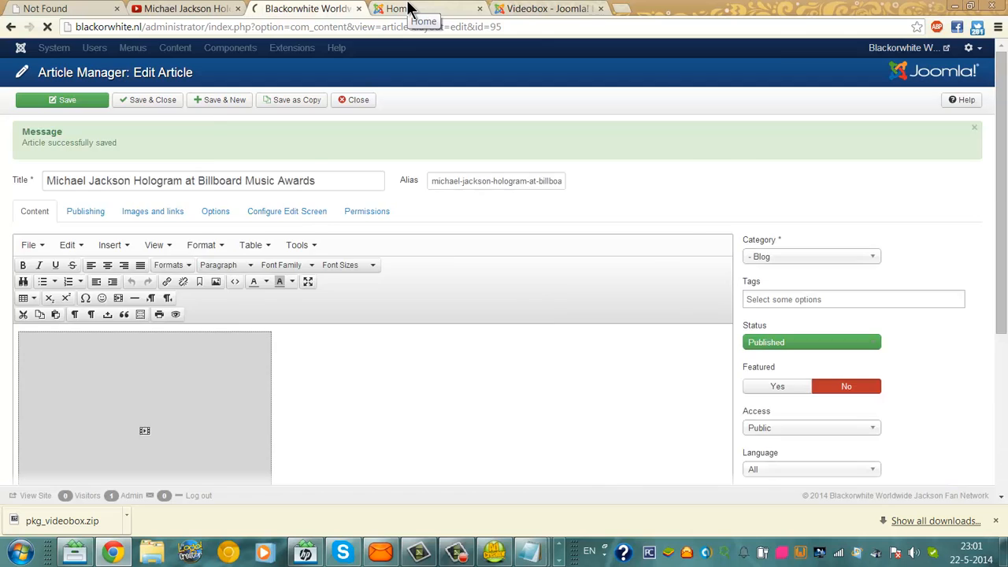
Step: Reload the public site's Home page and examine its upper part
left_click(407, 9)
key("Return")
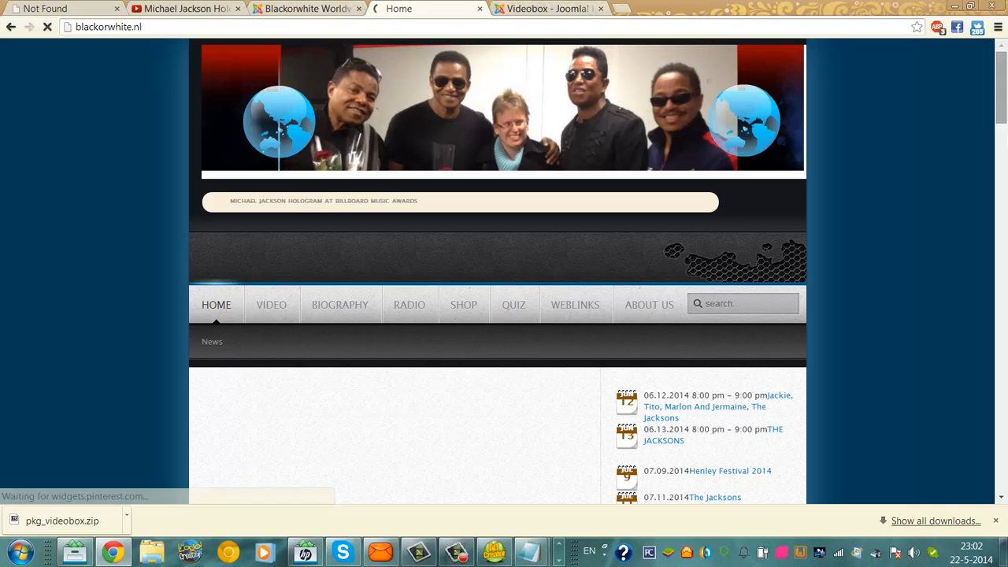
scroll(1001, 103, "down", 1)
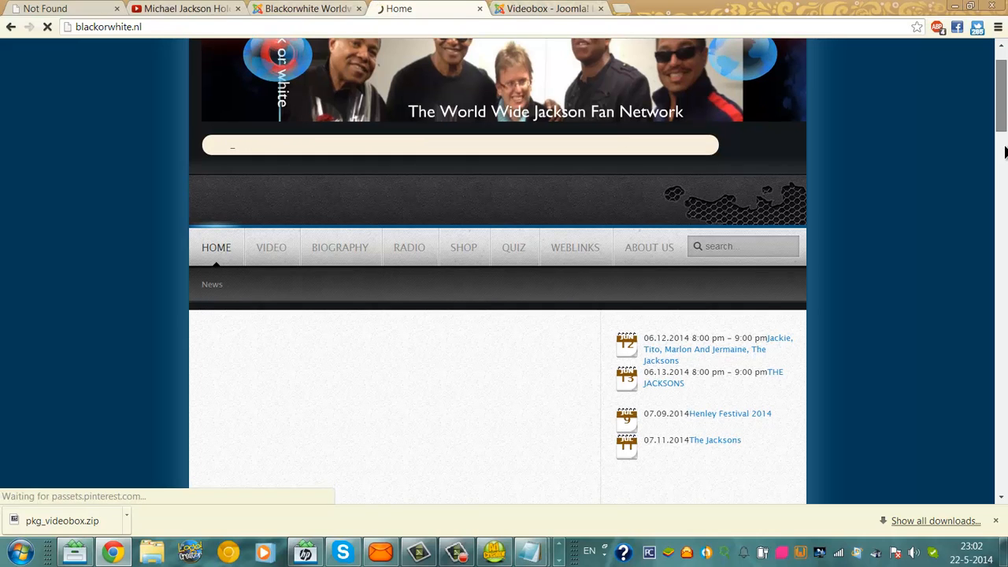
scroll(1001, 103, "down", 4)
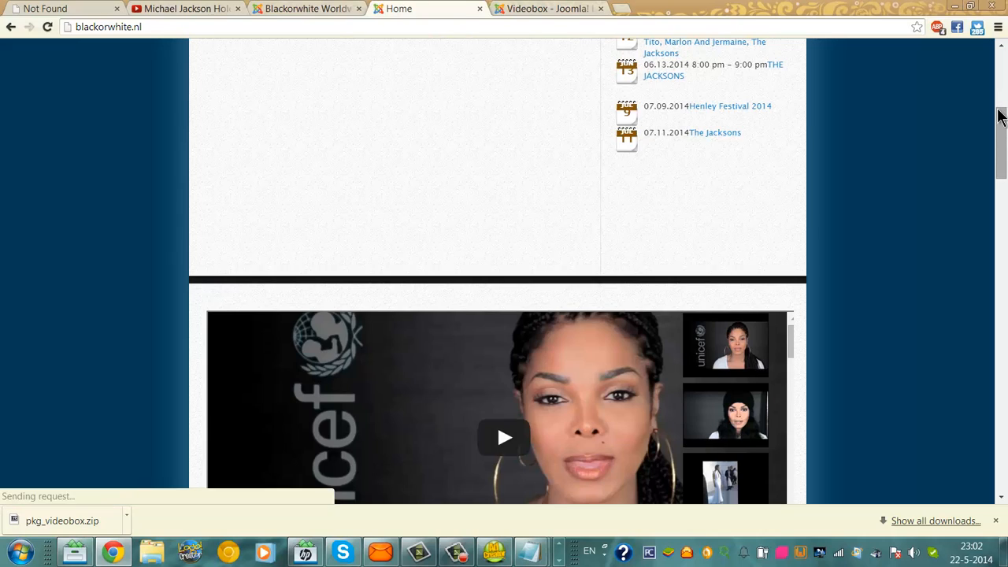
scroll(996, 109, "up", 2)
scroll(996, 108, "up", 1)
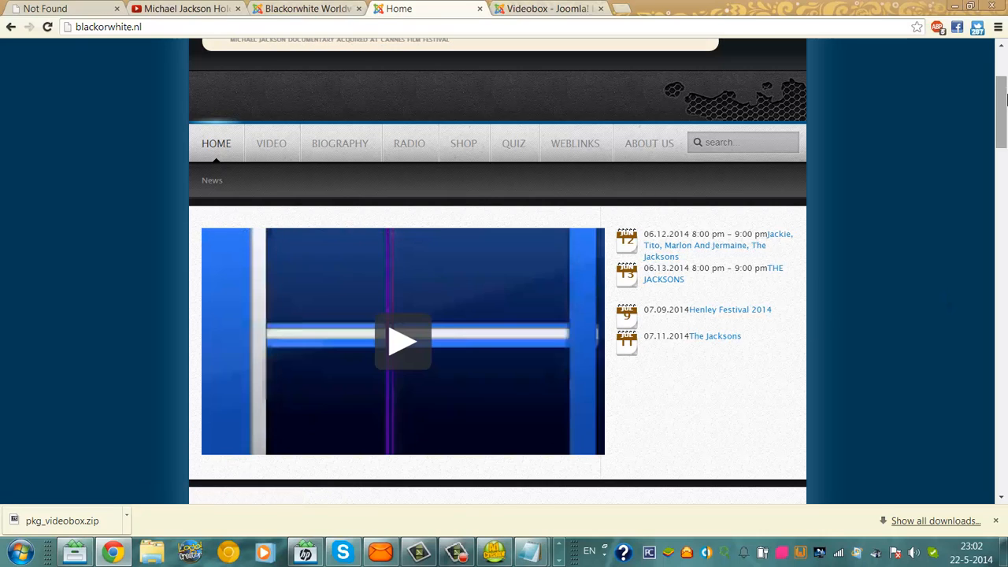
Step: Play and pause the embedded YouTube video in the Michael Jackson Hologram article to check it
scroll(220, 446, "down", 7)
left_click_drag(1005, 209, 989, 228)
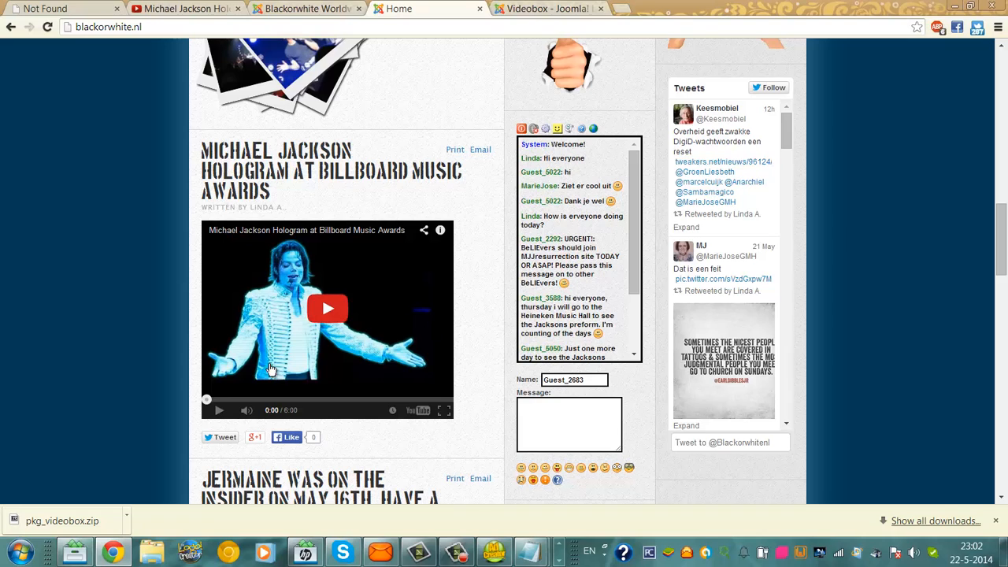
left_click(310, 321)
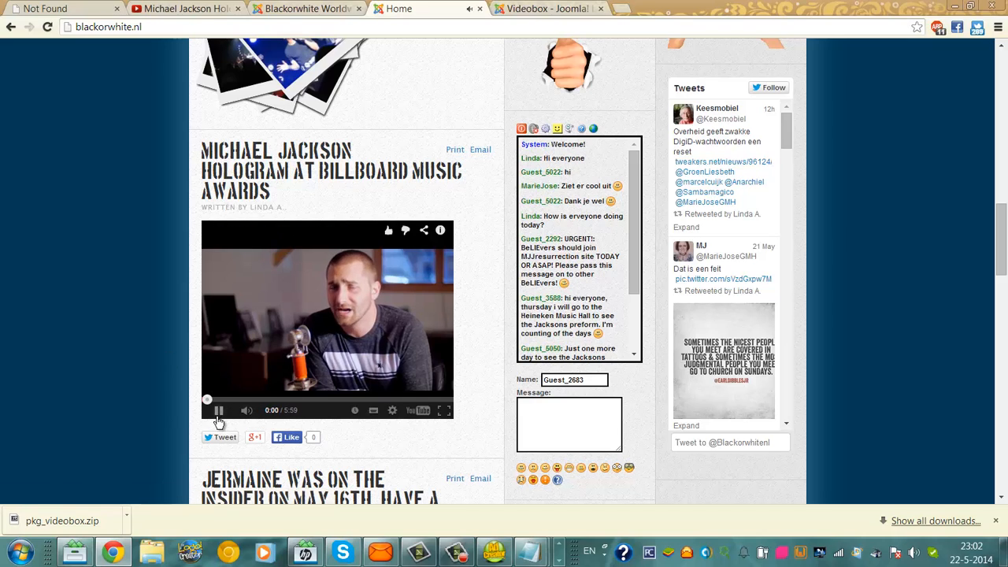
left_click(219, 410)
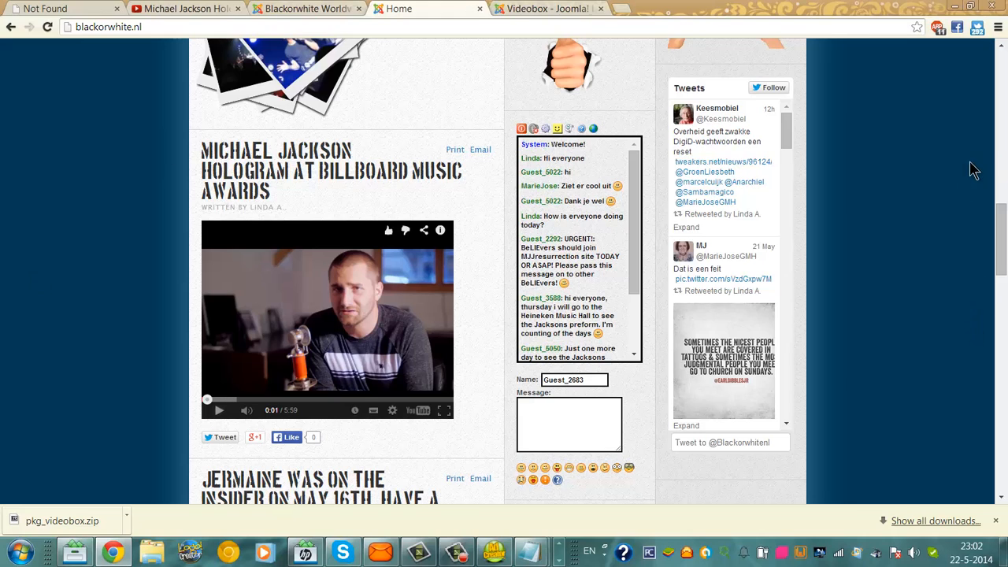
left_click_drag(1004, 229, 1005, 152)
scroll(618, 197, "down", 6)
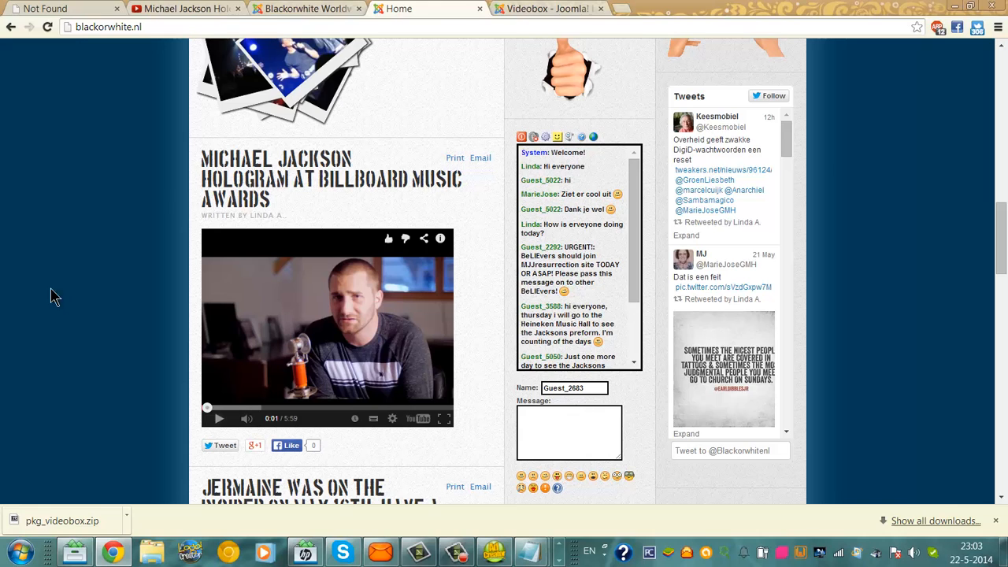
Step: View the Videobox extension page, and return to the public site to examine the gallery on its Video page
left_click(512, 9)
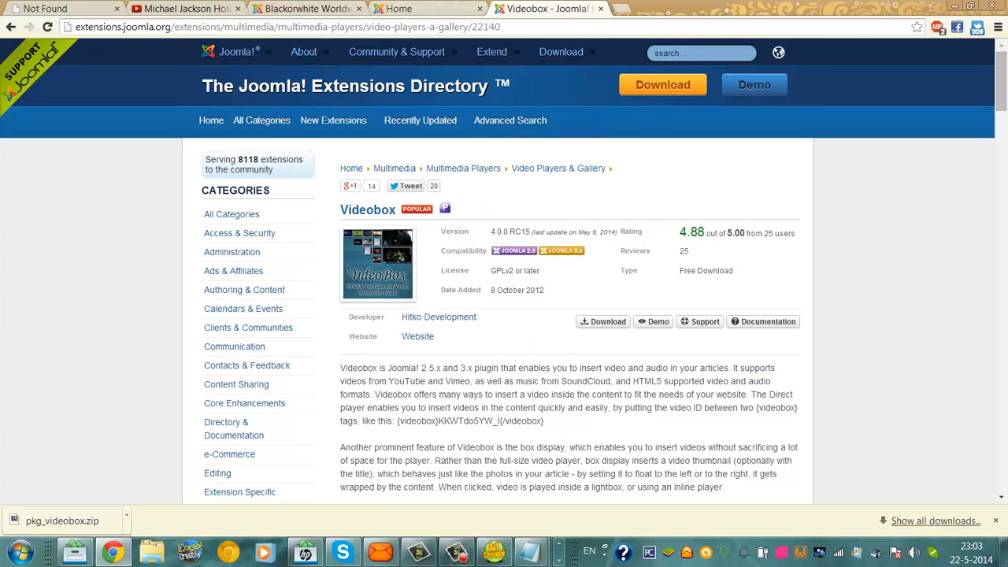
left_click(397, 11)
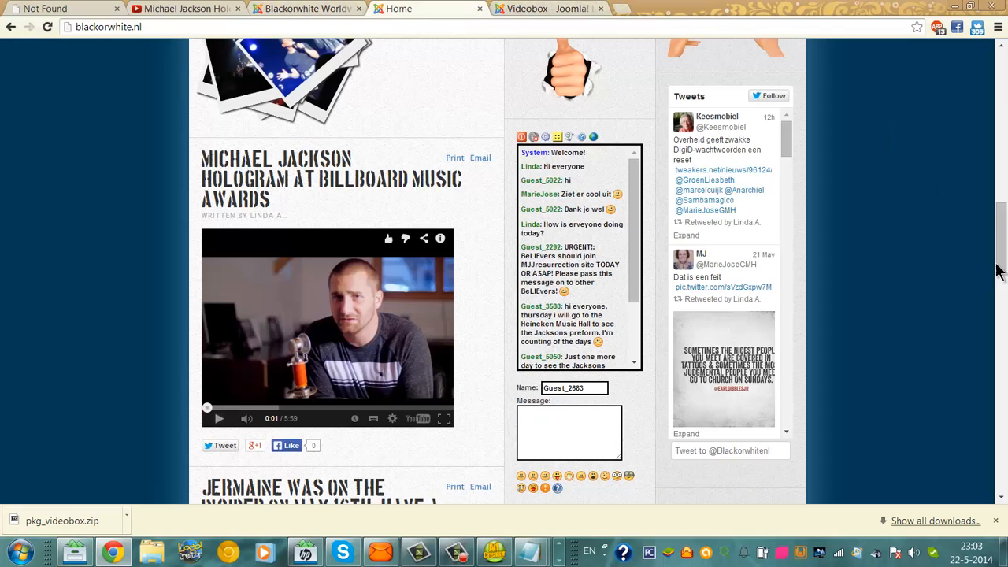
left_click_drag(998, 270, 1000, 90)
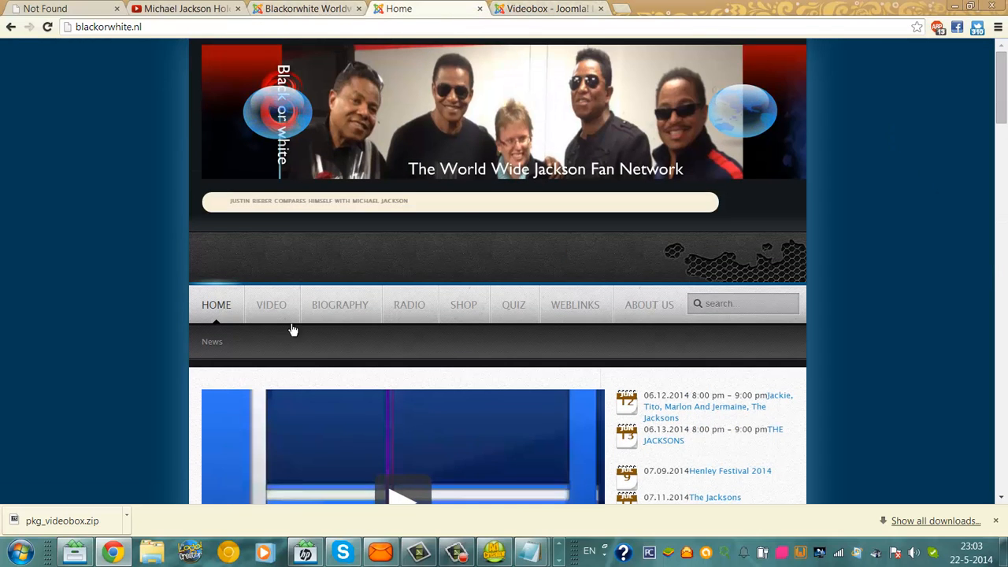
left_click(266, 304)
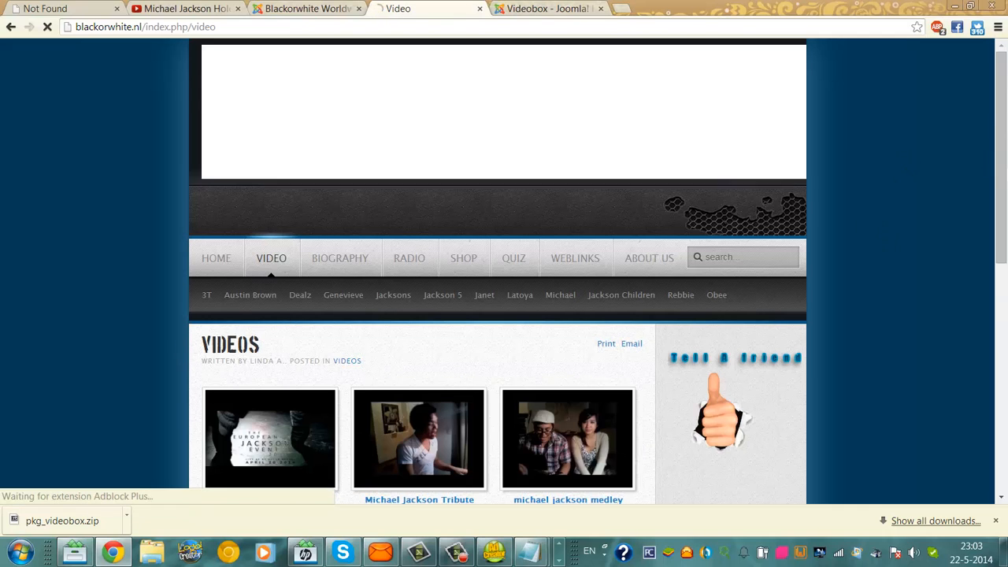
scroll(1000, 236, "down", 3)
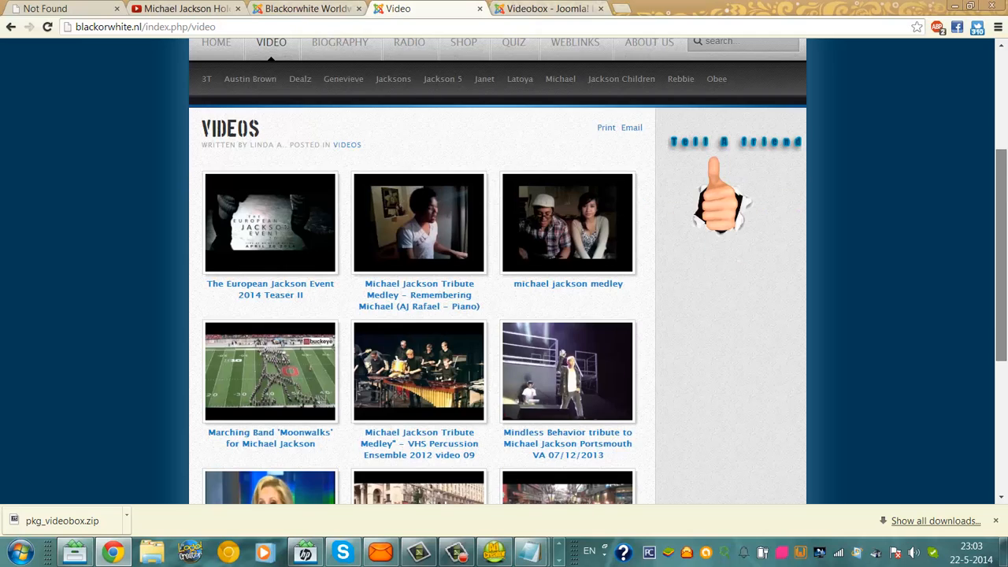
scroll(998, 287, "down", 3)
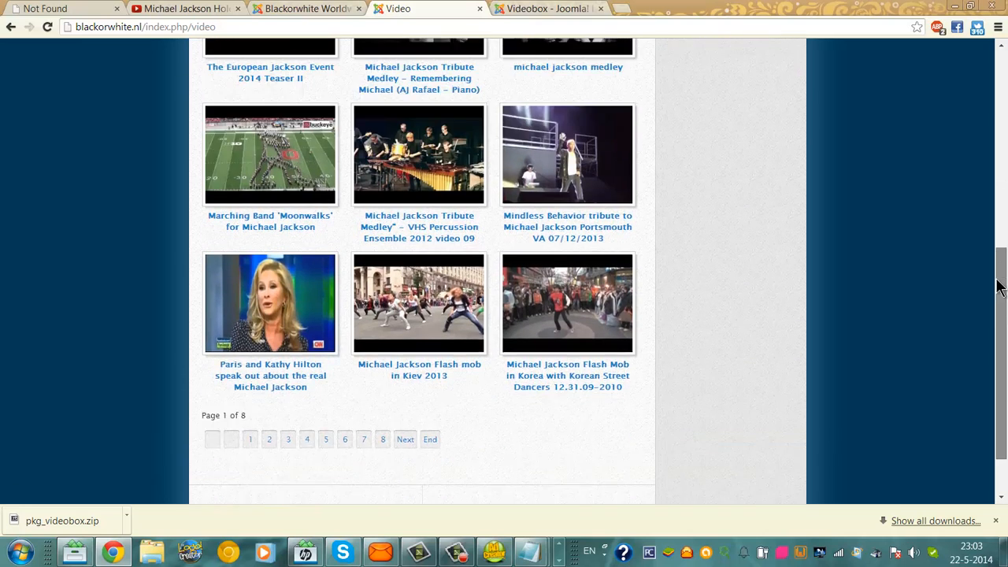
scroll(969, 204, "up", 6)
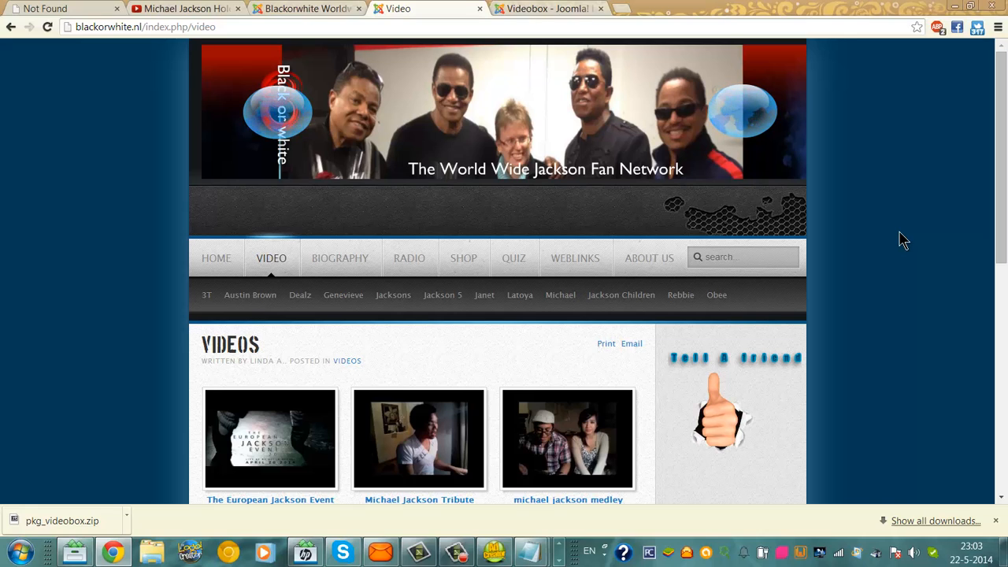
left_click(470, 553)
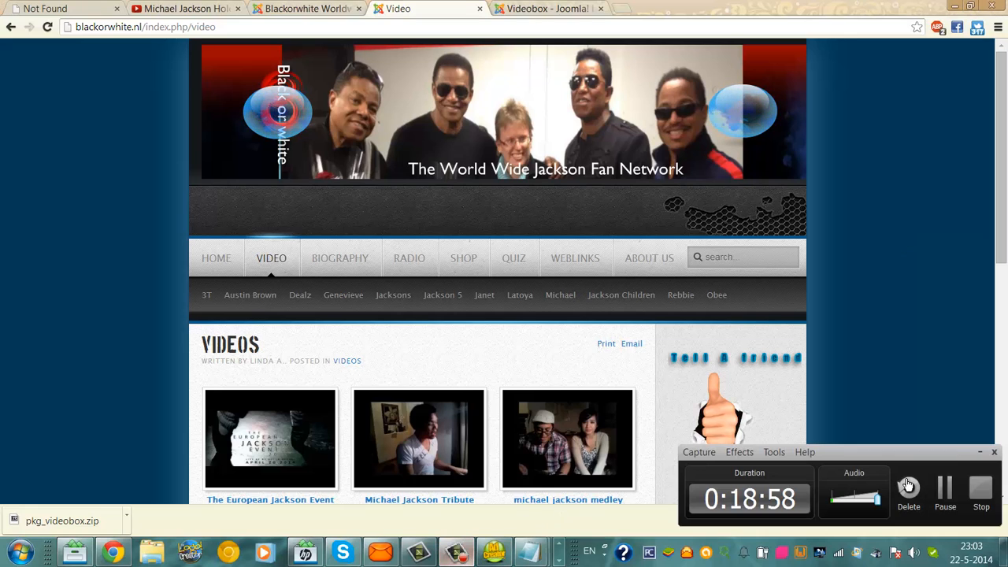